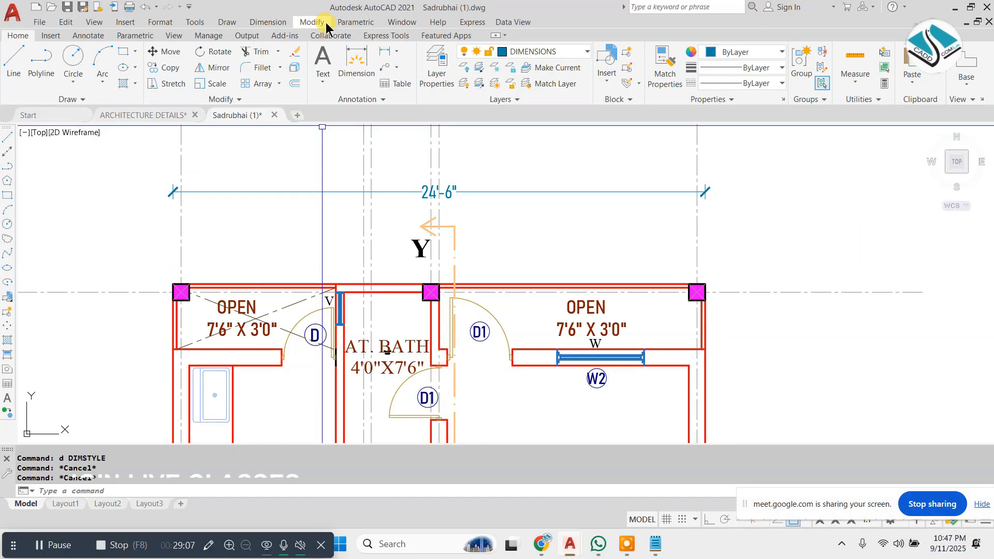
Step: Add a linear dimension between the centres of the upper-left and upper-middle columns, placed below the overall width dimension
{"action": "left_click", "coordinate": [267, 22]}
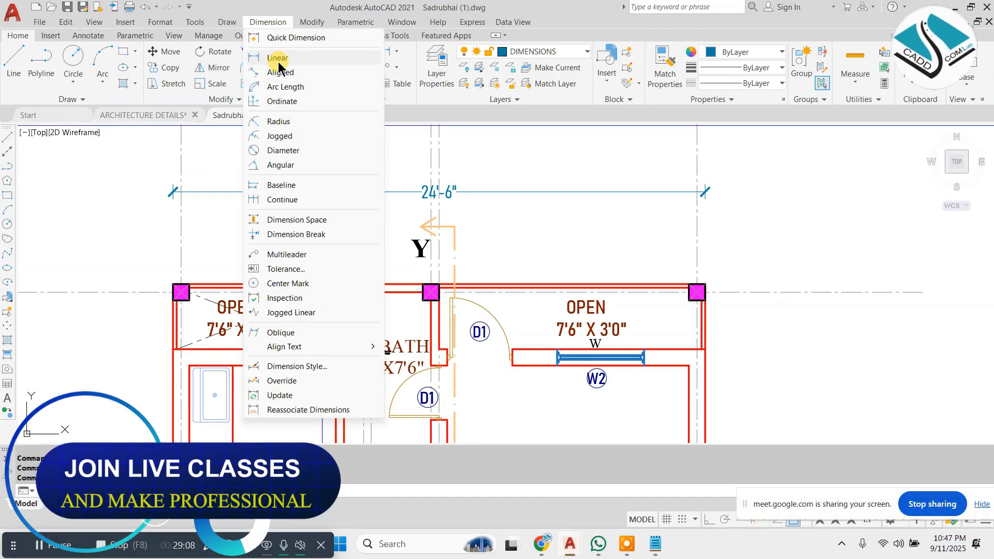
{"action": "left_click", "coordinate": [278, 57]}
{"action": "scroll", "coordinate": [179, 299], "scroll_direction": "up", "scroll_amount": 4}
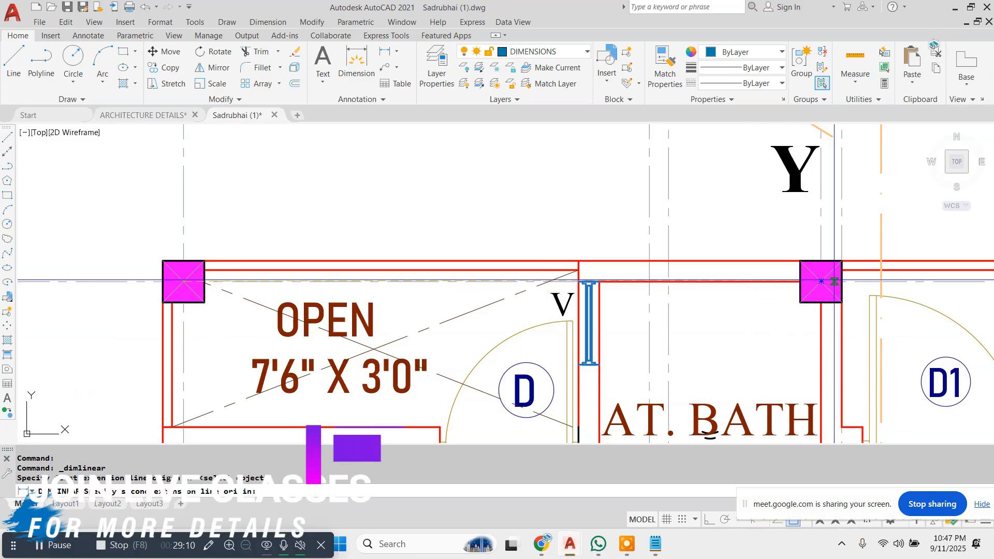
{"action": "left_click", "coordinate": [823, 281]}
{"action": "scroll", "coordinate": [541, 183], "scroll_direction": "down", "scroll_amount": 2}
{"action": "middle_click_drag", "start_coordinate": [541, 182], "coordinate": [325, 322]}
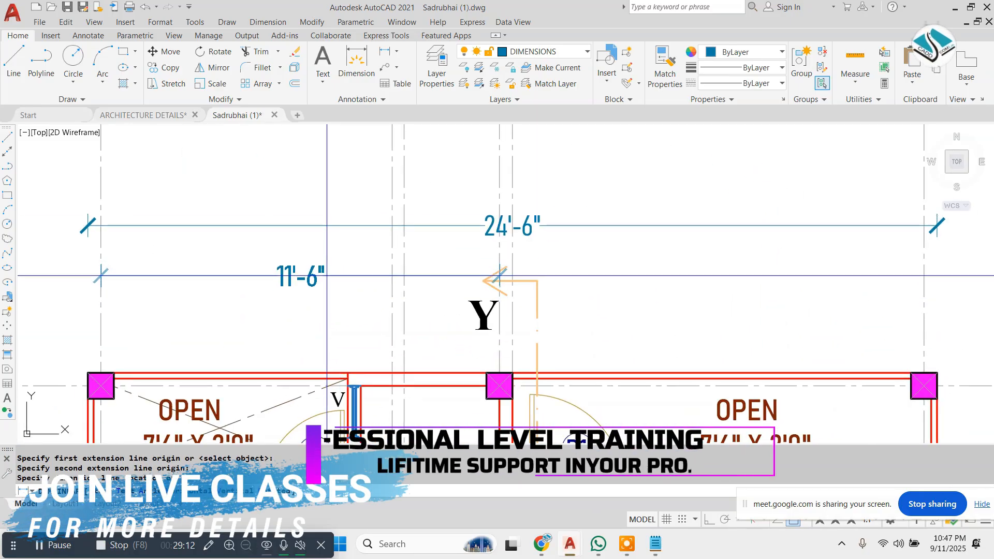
{"action": "left_click", "coordinate": [320, 288]}
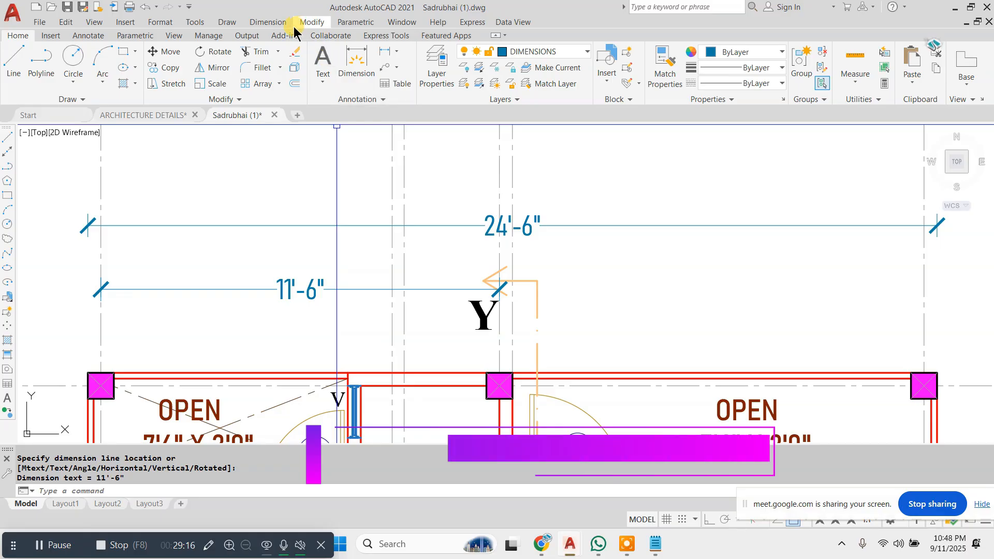
Step: Continue the horizontal dimension chain from the upper-middle column to the centreline of the upper-right column
{"action": "left_click", "coordinate": [274, 22]}
{"action": "left_click", "coordinate": [294, 201]}
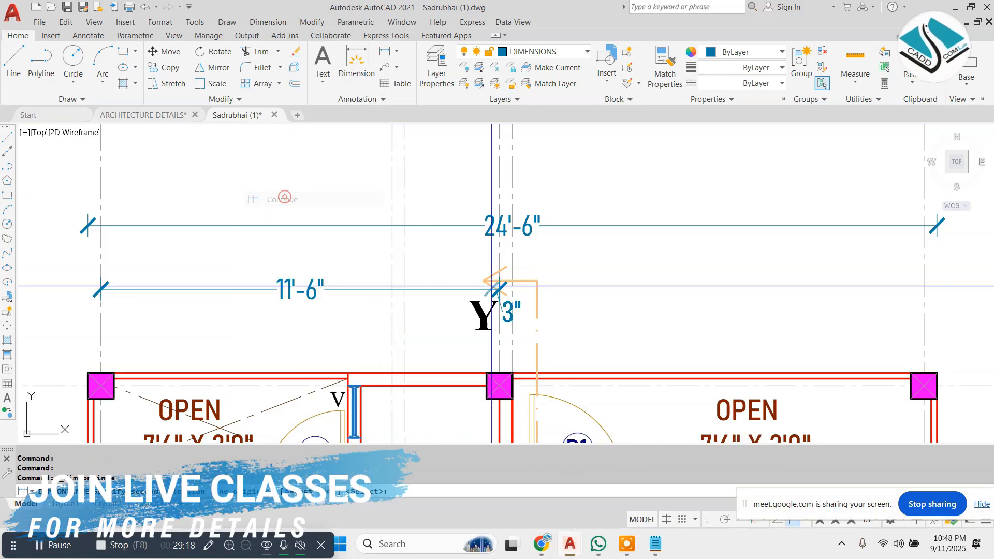
{"action": "middle_click_drag", "start_coordinate": [664, 311], "coordinate": [512, 298]}
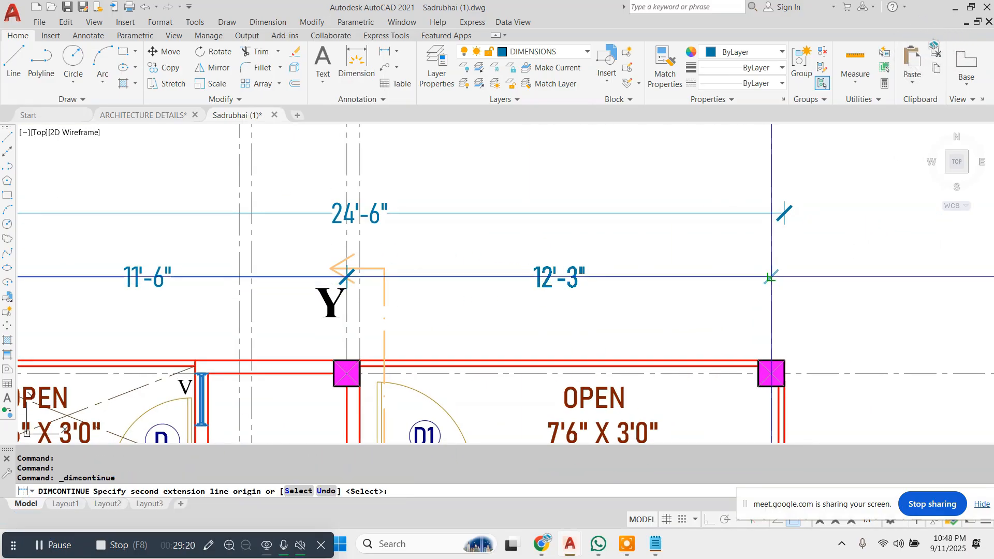
{"action": "left_click", "coordinate": [770, 278]}
{"action": "key", "text": "Escape"}
Step: Add an overall vertical linear dimension along the plan's left side, from the upper-left column's outer corner to the lower-left column's outer corner
{"action": "scroll", "coordinate": [769, 278], "scroll_direction": "down", "scroll_amount": 6}
{"action": "scroll", "coordinate": [463, 246], "scroll_direction": "up", "scroll_amount": 2}
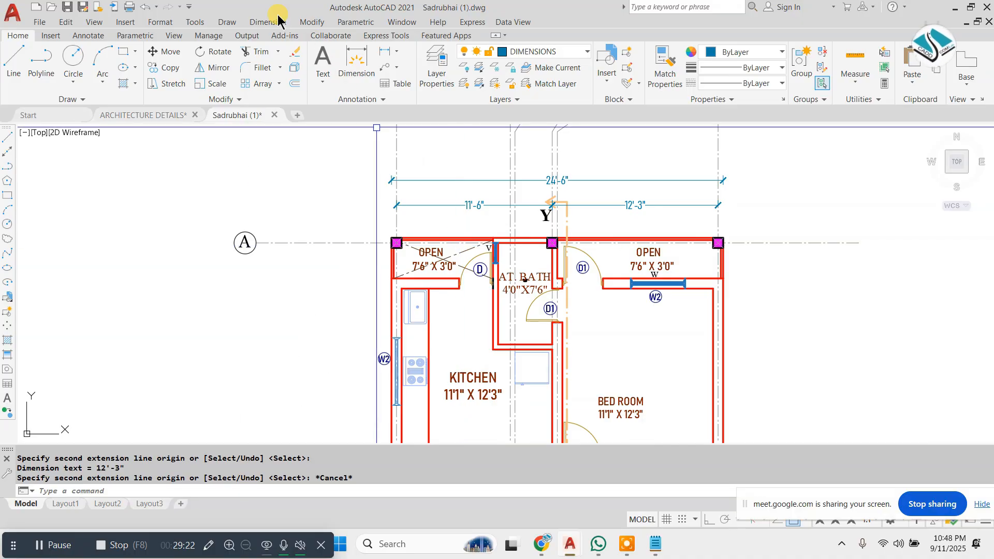
{"action": "left_click", "coordinate": [278, 21]}
{"action": "left_click", "coordinate": [279, 53]}
{"action": "scroll", "coordinate": [377, 241], "scroll_direction": "up", "scroll_amount": 8}
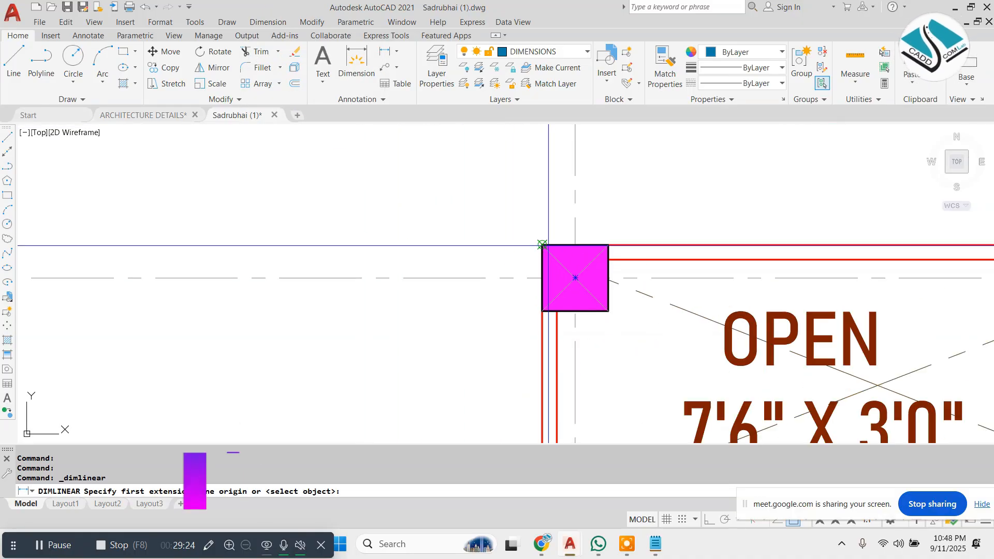
{"action": "left_click", "coordinate": [542, 244]}
{"action": "scroll", "coordinate": [542, 244], "scroll_direction": "down", "scroll_amount": 8}
{"action": "scroll", "coordinate": [497, 258], "scroll_direction": "up", "scroll_amount": 8}
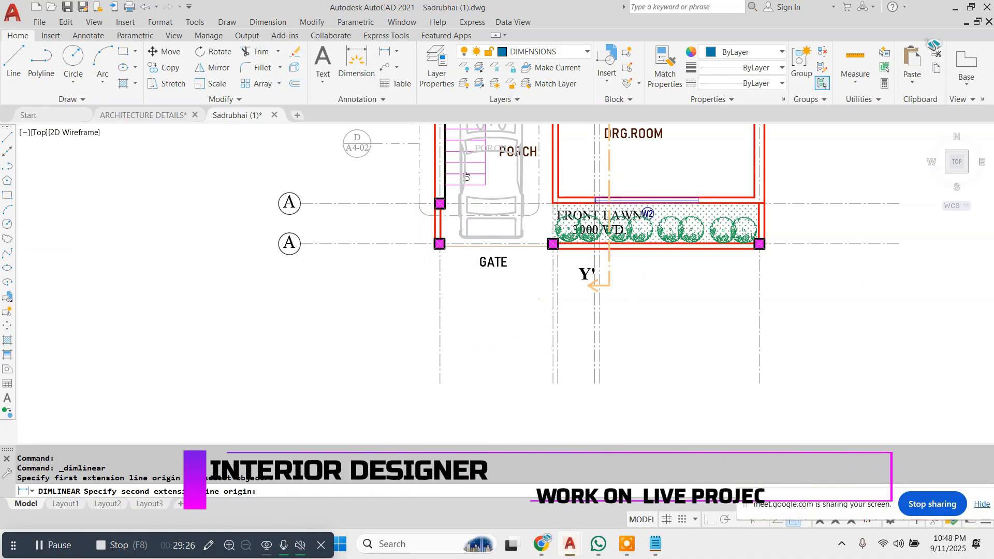
{"action": "scroll", "coordinate": [434, 250], "scroll_direction": "up", "scroll_amount": 2}
{"action": "left_click", "coordinate": [436, 246]}
{"action": "scroll", "coordinate": [436, 249], "scroll_direction": "down", "scroll_amount": 4}
{"action": "middle_click_drag", "start_coordinate": [433, 195], "coordinate": [409, 362]}
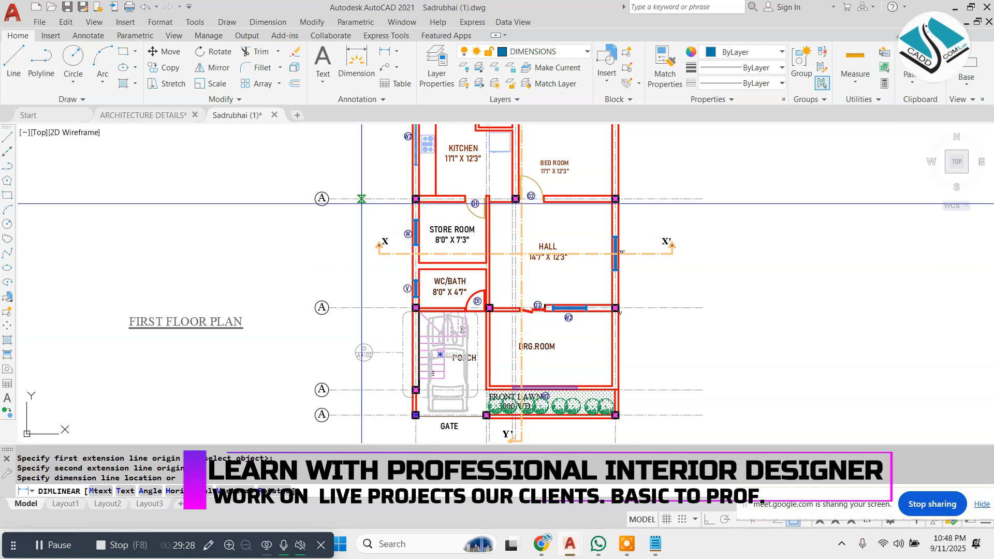
{"action": "left_click", "coordinate": [371, 195]}
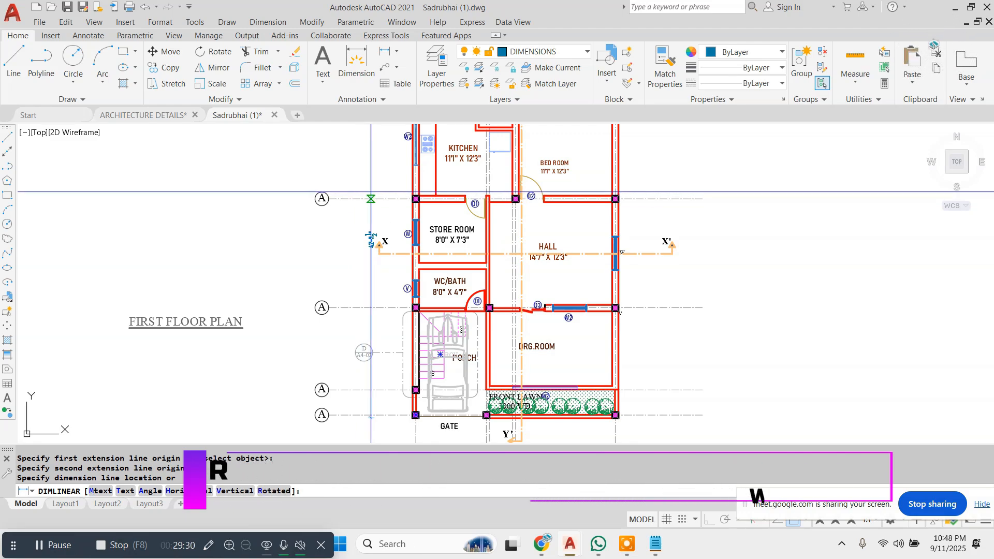
Step: Add a vertical linear dimension between the column centres at the kitchen's upper and lower grid lines, placed inside the overall dimension
{"action": "middle_click_drag", "start_coordinate": [455, 157], "coordinate": [425, 243]}
{"action": "left_click", "coordinate": [268, 22]}
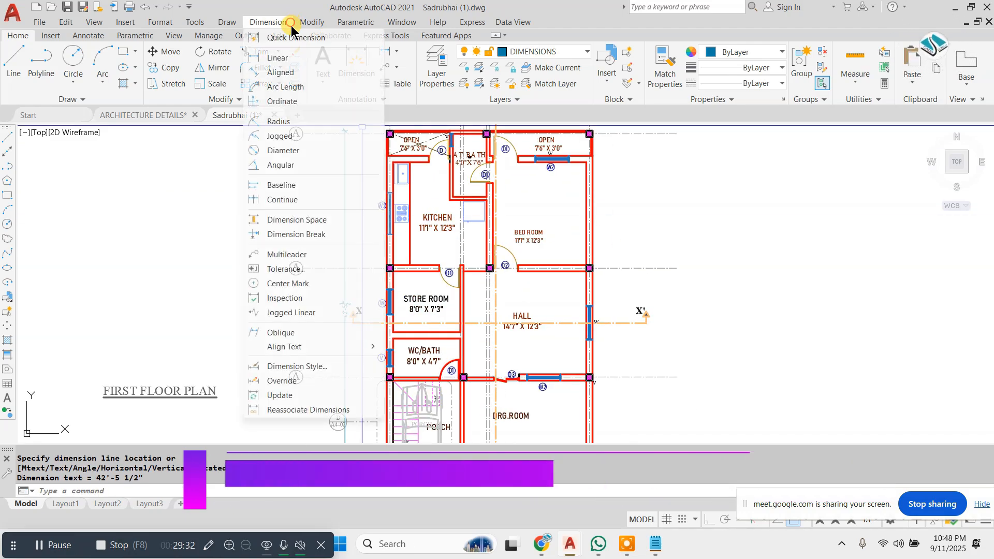
{"action": "left_click", "coordinate": [282, 53]}
{"action": "middle_click_drag", "start_coordinate": [346, 178], "coordinate": [339, 193]}
{"action": "scroll", "coordinate": [361, 175], "scroll_direction": "up", "scroll_amount": 4}
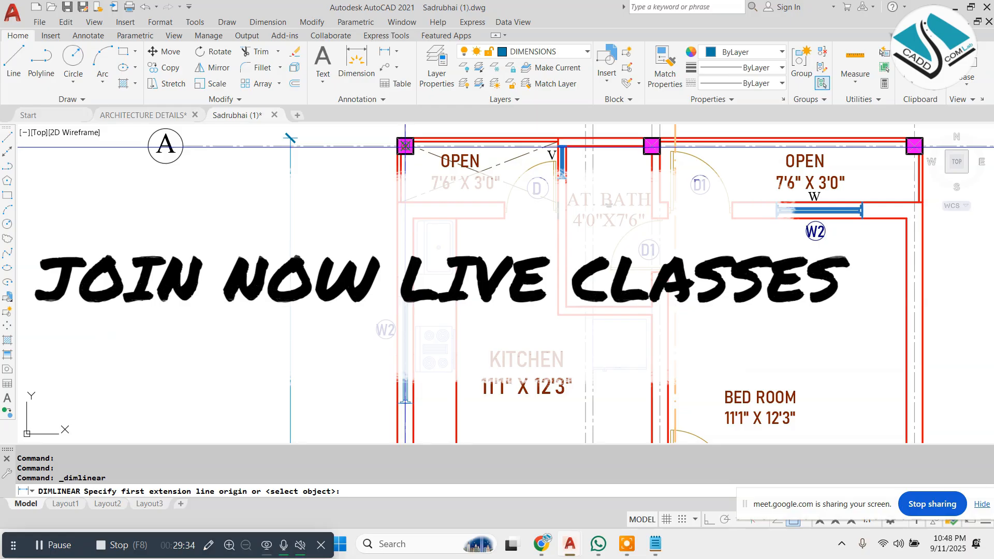
{"action": "left_click", "coordinate": [404, 147]}
{"action": "middle_click_drag", "start_coordinate": [378, 309], "coordinate": [394, 184]}
{"action": "left_click", "coordinate": [421, 364]}
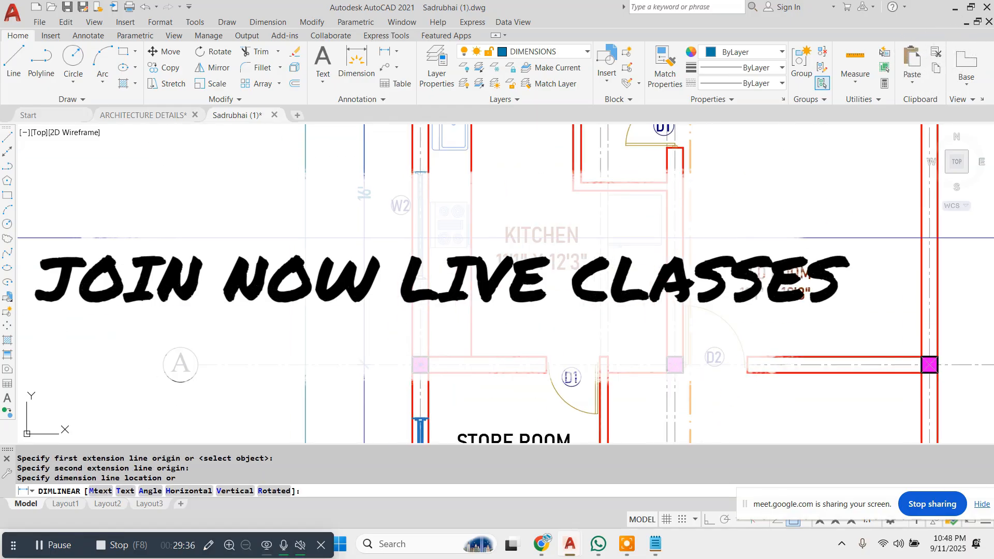
{"action": "left_click", "coordinate": [363, 237]}
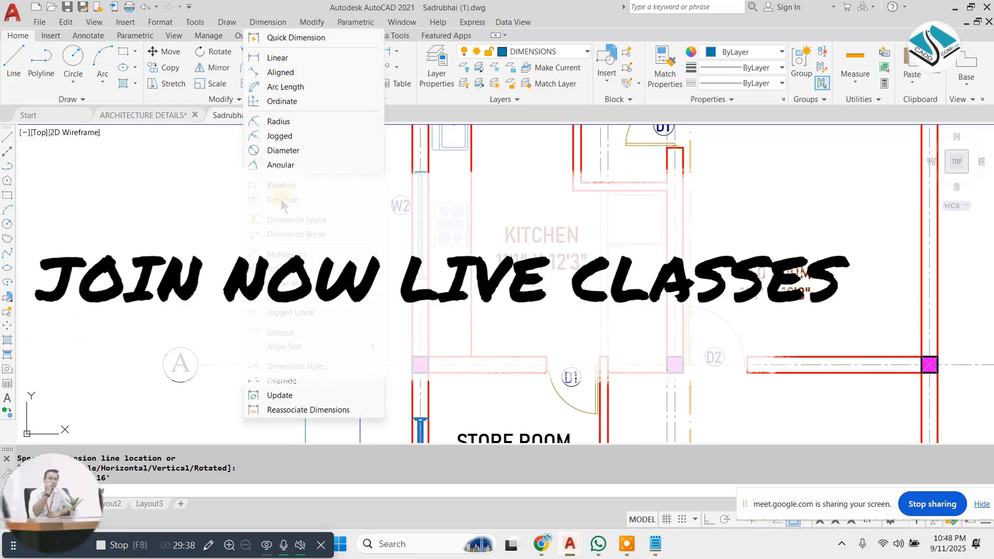
Step: Continue the vertical dimension chain down through the remaining horizontal grid lines to the one at the gate
{"action": "left_click", "coordinate": [280, 199]}
{"action": "middle_click_drag", "start_coordinate": [357, 380], "coordinate": [352, 179]}
{"action": "middle_click_drag", "start_coordinate": [357, 269], "coordinate": [353, 189]}
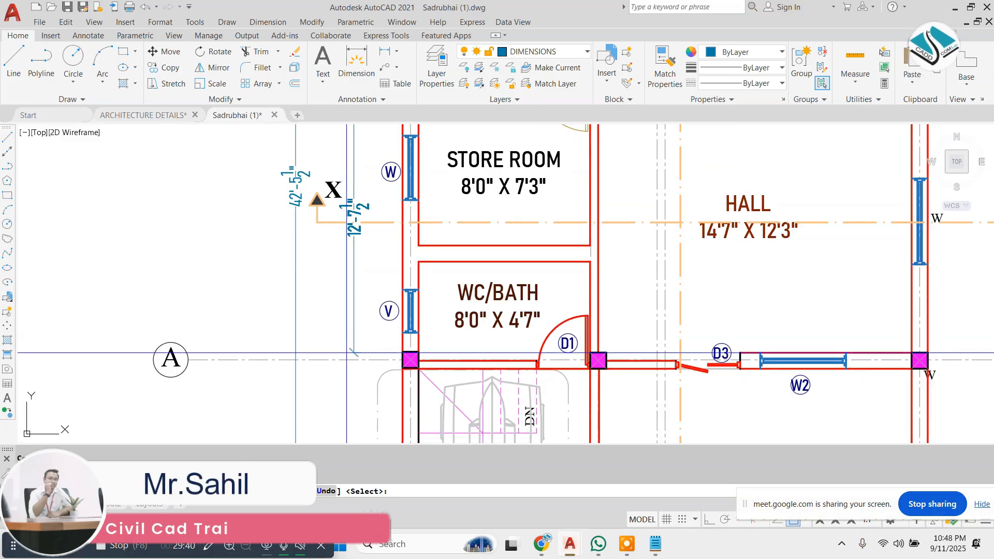
{"action": "scroll", "coordinate": [354, 363], "scroll_direction": "down", "scroll_amount": 2}
{"action": "middle_click_drag", "start_coordinate": [355, 374], "coordinate": [360, 133]}
{"action": "left_click", "coordinate": [357, 249]}
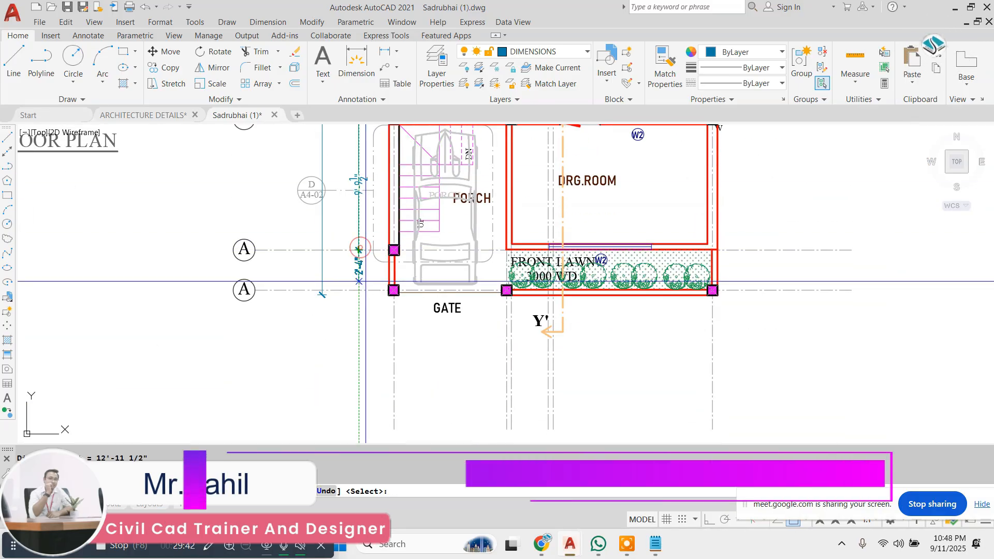
{"action": "left_click", "coordinate": [359, 291]}
{"action": "key", "text": "Escape"}
Step: Switch to the ARCHITECTURE DETAILS drawing and examine the ground floor plan's interior dimensions and the layer they use
{"action": "scroll", "coordinate": [396, 297], "scroll_direction": "down", "scroll_amount": 2}
{"action": "middle_click_drag", "start_coordinate": [517, 233], "coordinate": [457, 361]}
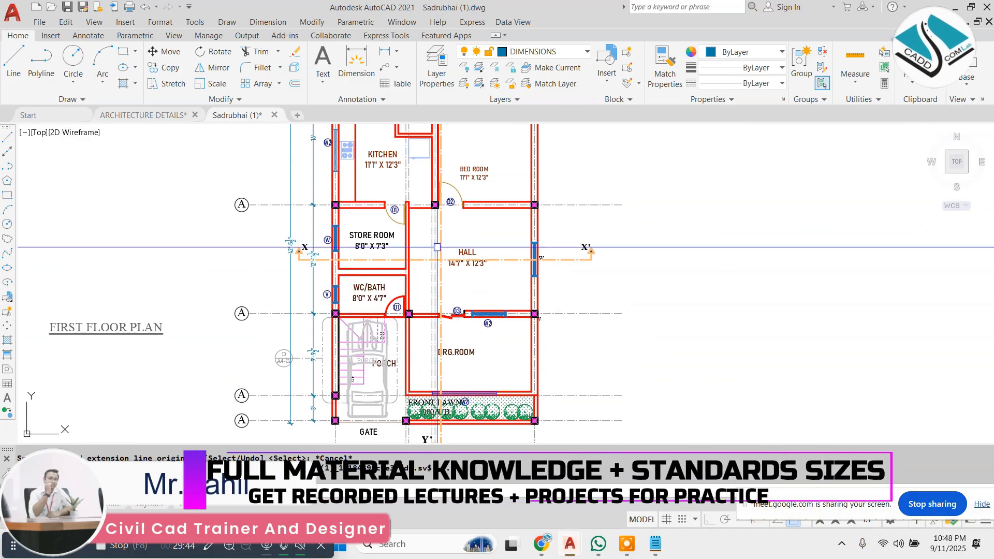
{"action": "middle_click_drag", "start_coordinate": [437, 237], "coordinate": [436, 352]}
{"action": "left_click", "coordinate": [150, 115]}
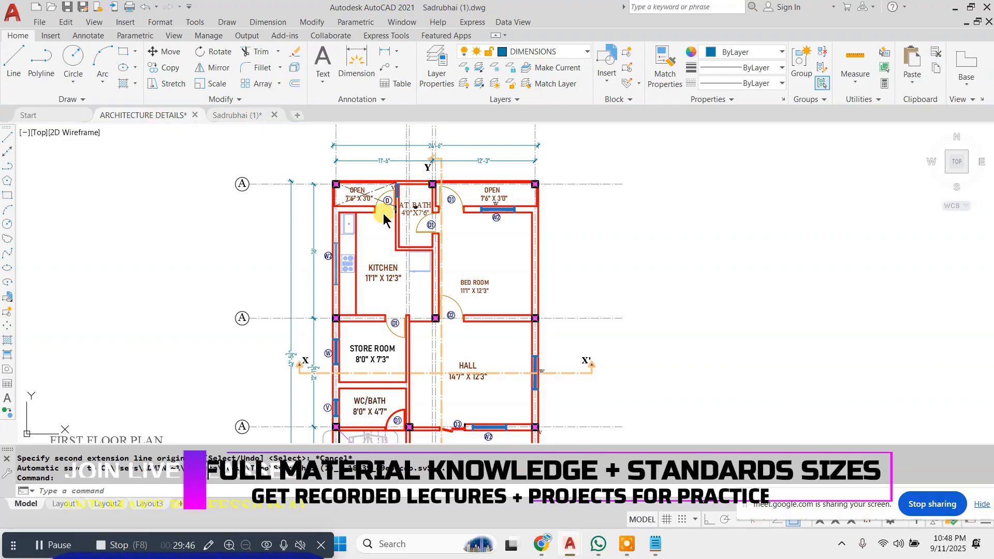
{"action": "scroll", "coordinate": [501, 209], "scroll_direction": "down", "scroll_amount": 4}
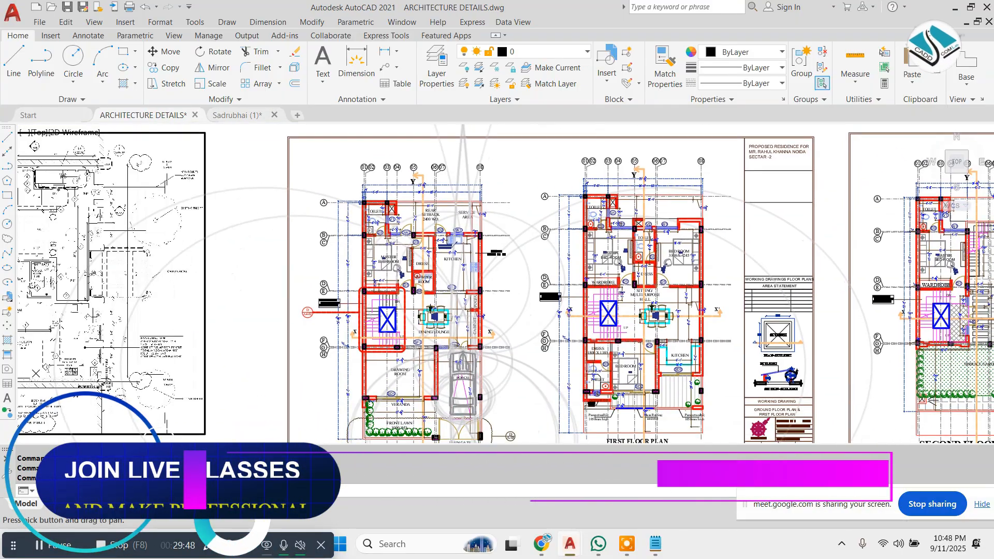
{"action": "scroll", "coordinate": [500, 207], "scroll_direction": "down", "scroll_amount": 3}
{"action": "scroll", "coordinate": [394, 317], "scroll_direction": "up", "scroll_amount": 5}
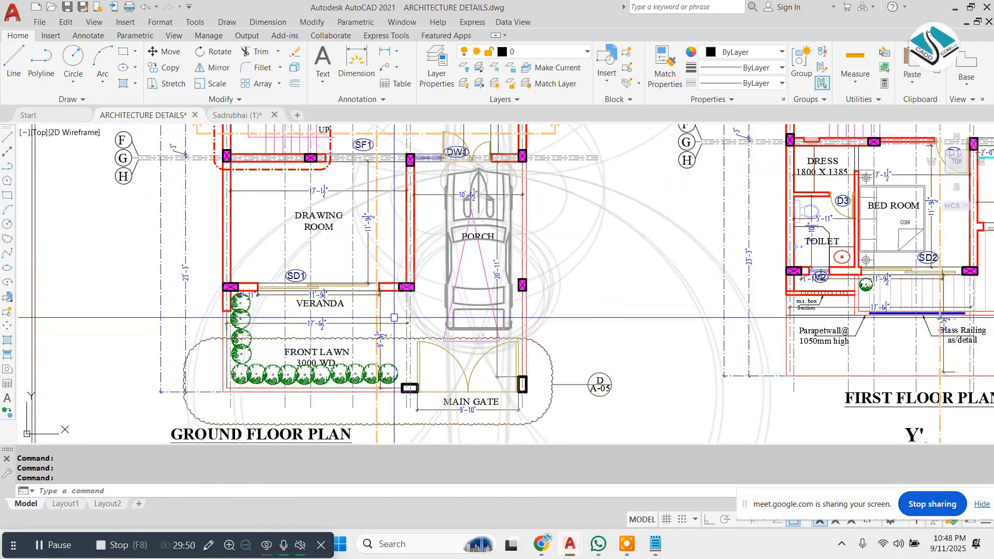
{"action": "left_click", "coordinate": [250, 114]}
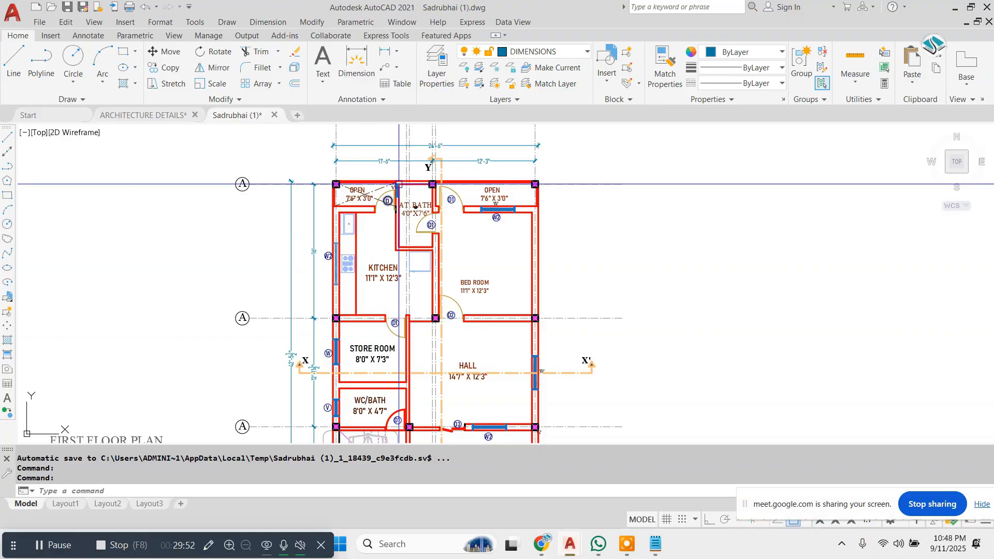
{"action": "scroll", "coordinate": [352, 174], "scroll_direction": "up", "scroll_amount": 4}
{"action": "left_click", "coordinate": [156, 115]}
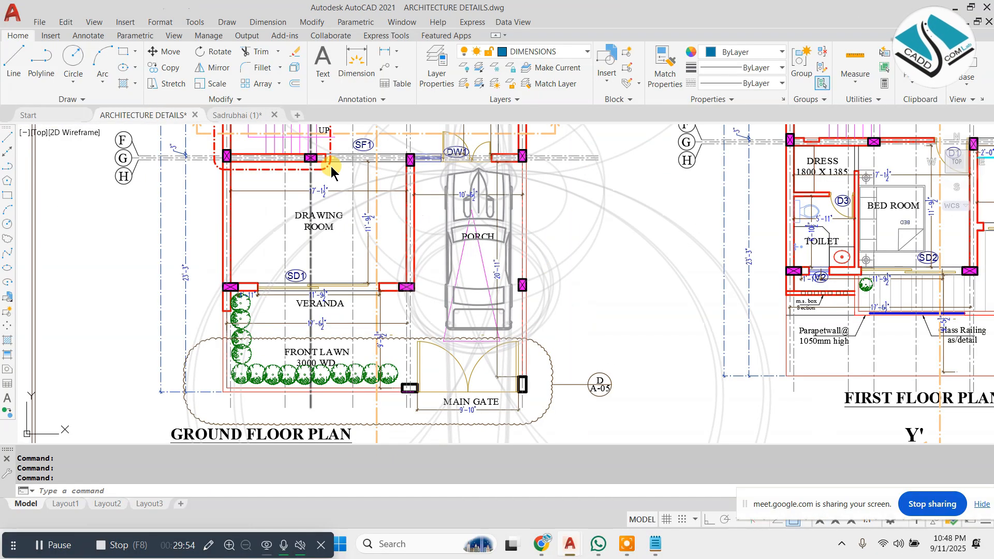
{"action": "scroll", "coordinate": [330, 166], "scroll_direction": "down", "scroll_amount": 3}
{"action": "scroll", "coordinate": [329, 237], "scroll_direction": "up", "scroll_amount": 6}
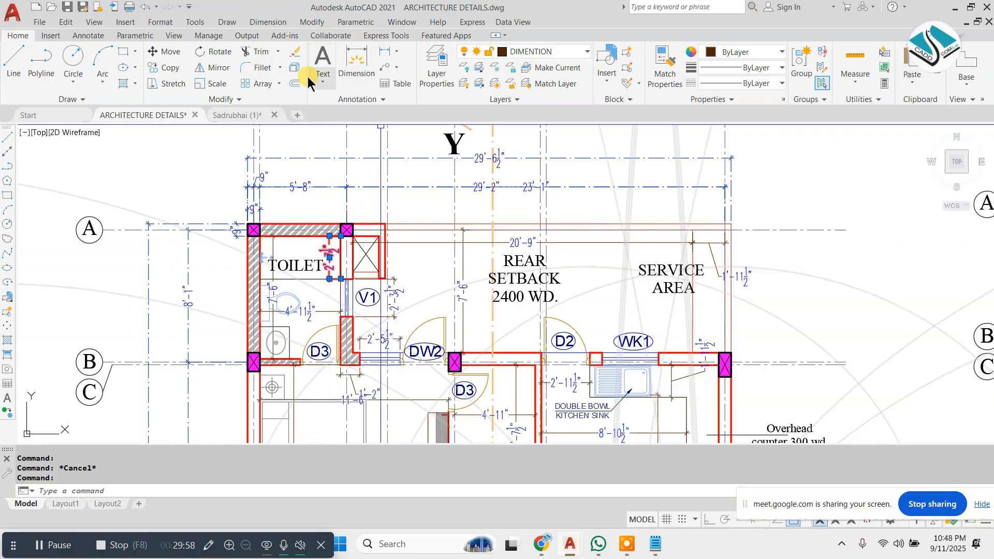
Step: Return to the Sadrubhai (1) drawing and make DIMENTION the current layer
{"action": "left_click", "coordinate": [238, 116]}
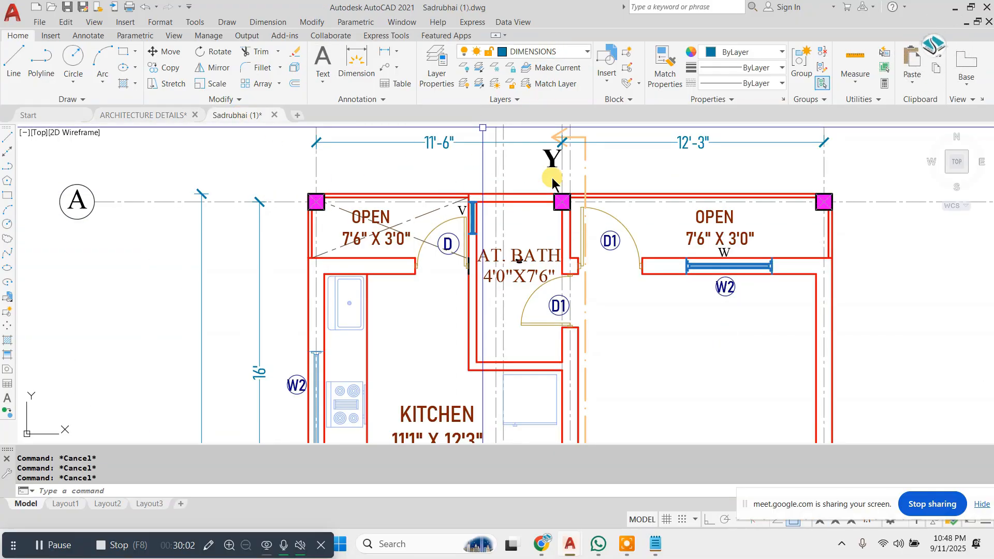
{"action": "left_click", "coordinate": [543, 51]}
{"action": "scroll", "coordinate": [543, 283], "scroll_direction": "up", "scroll_amount": 3}
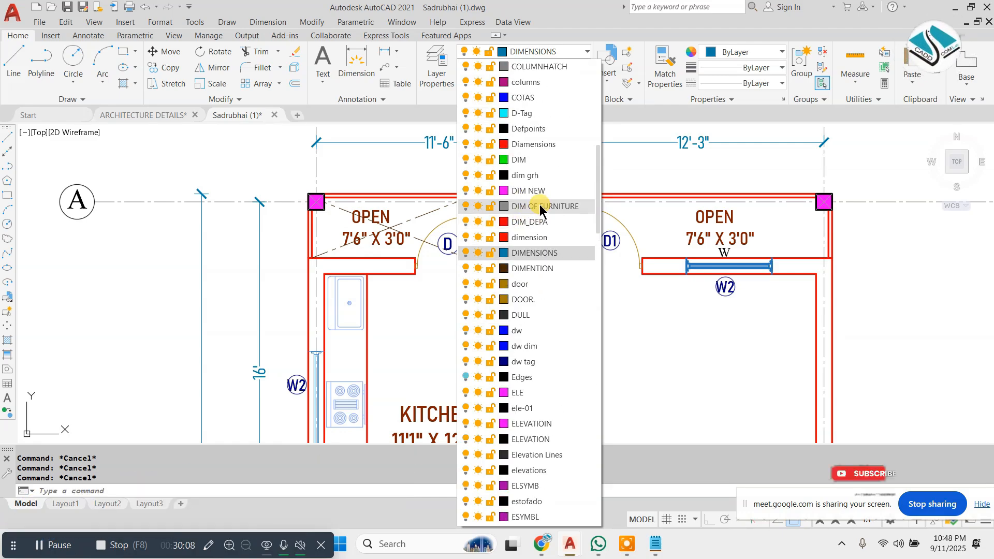
{"action": "scroll", "coordinate": [540, 205], "scroll_direction": "down", "scroll_amount": 4}
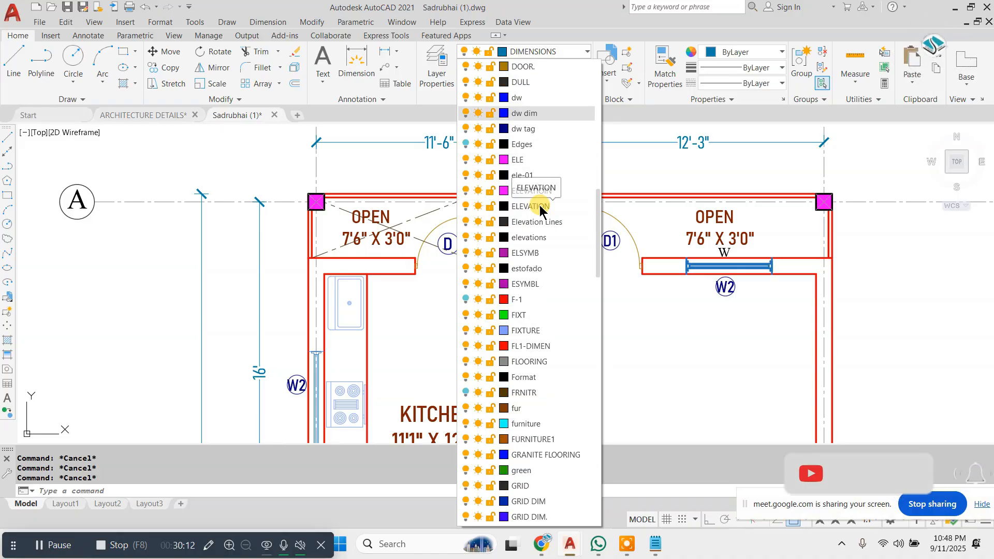
{"action": "scroll", "coordinate": [539, 205], "scroll_direction": "up", "scroll_amount": 3}
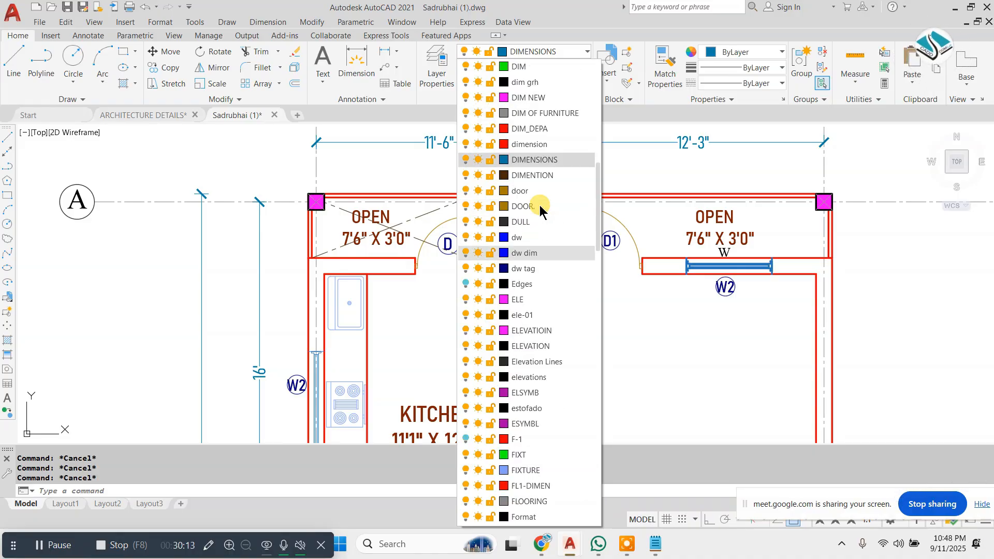
{"action": "left_click", "coordinate": [531, 176]}
Step: Create a new dimension style named "Inner dim" based on the Outer Dim style
{"action": "key", "text": "Return"}
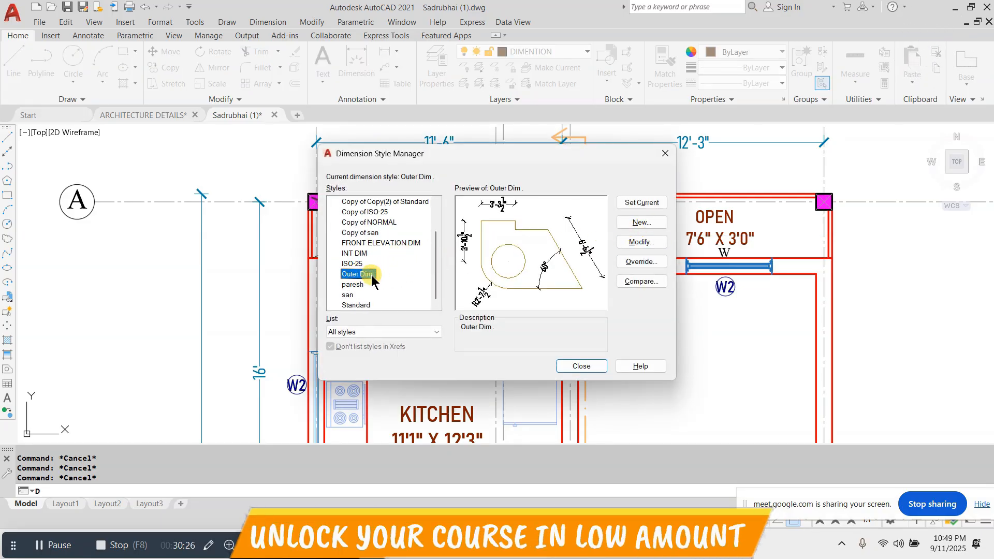
{"action": "left_click", "coordinate": [647, 223]}
{"action": "left_click", "coordinate": [477, 200]}
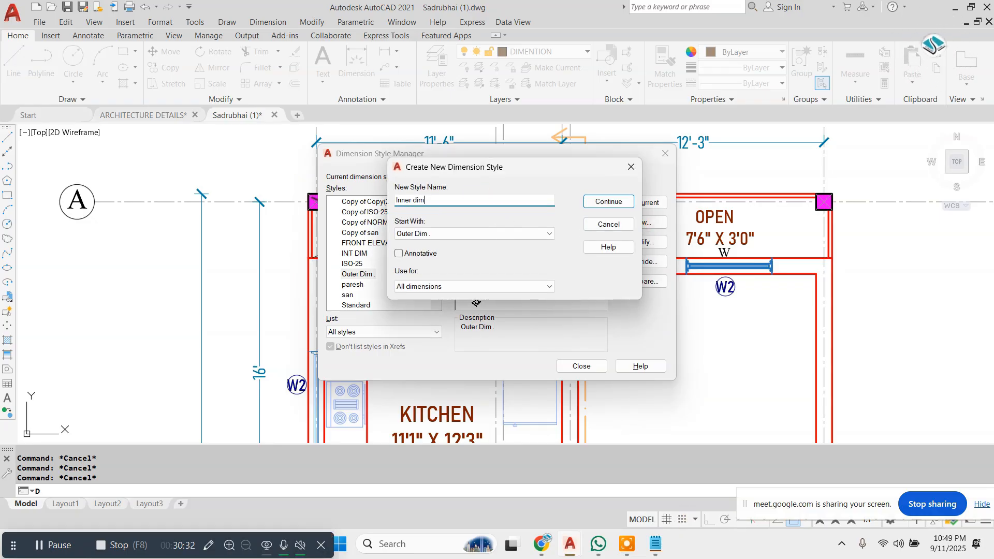
{"action": "left_click", "coordinate": [603, 201]}
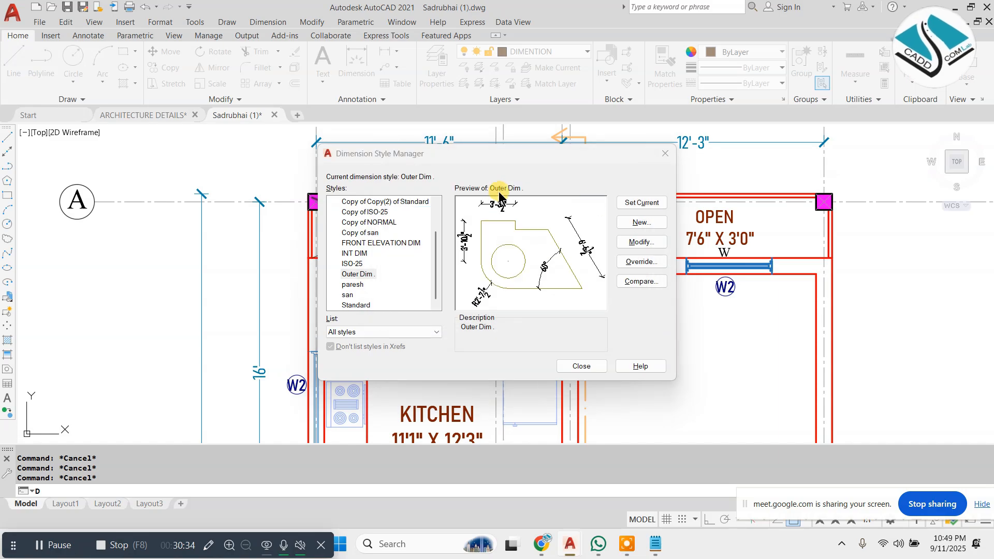
Step: Set the text height of the Inner dim dimension style to 6"
{"action": "left_click", "coordinate": [390, 107]}
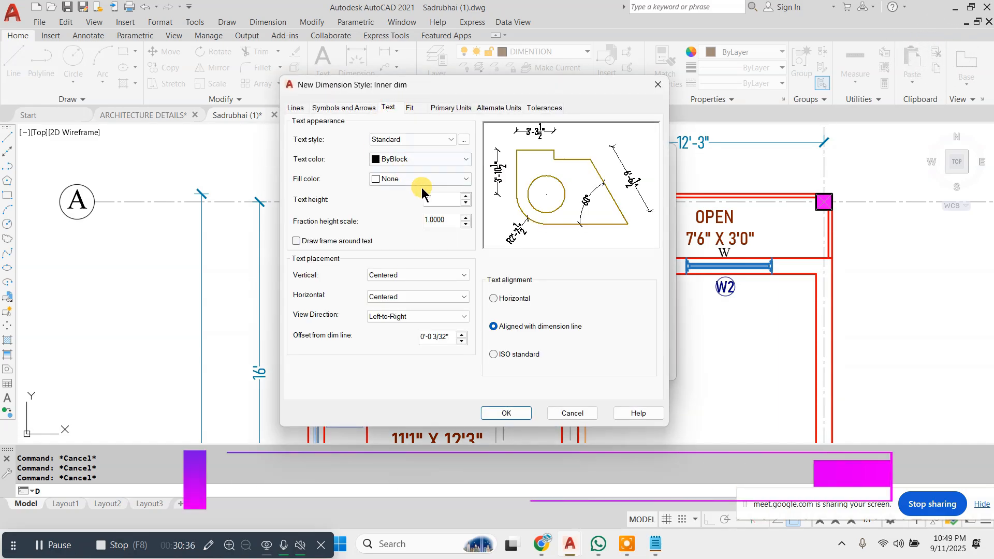
{"action": "double_click", "coordinate": [440, 205]}
{"action": "type", "text": "6"}
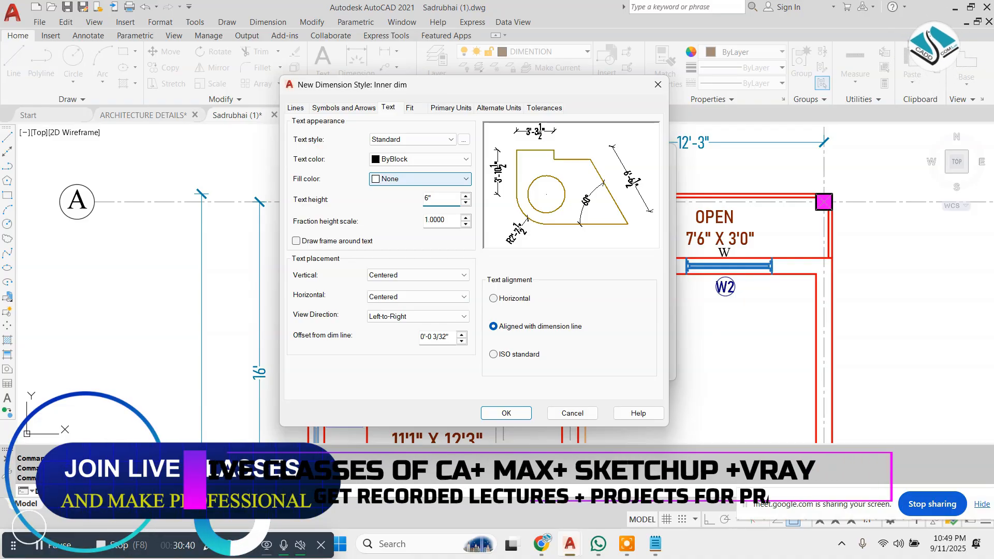
Step: Set the Inner dim style's arrow size to 4" and make it the current dimension style
{"action": "left_click", "coordinate": [353, 107]}
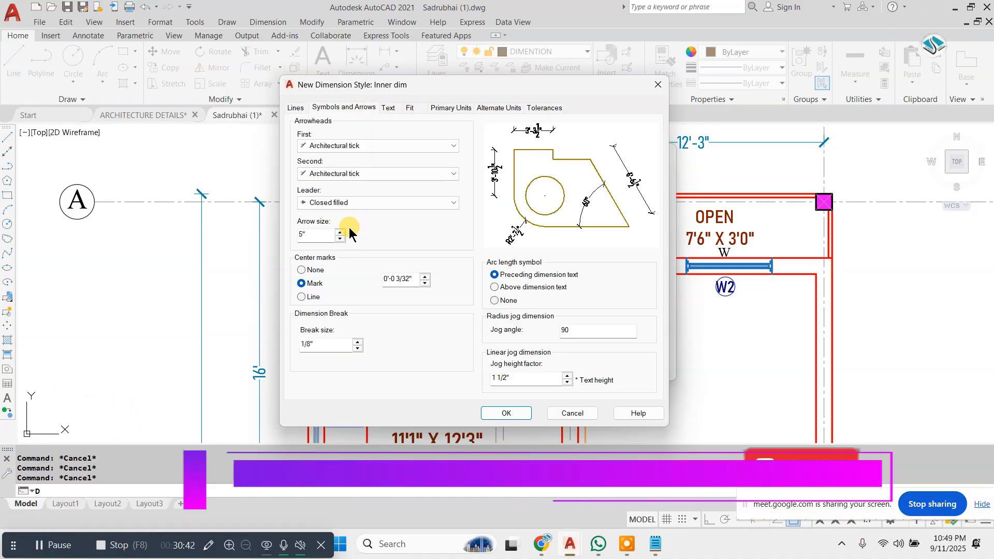
{"action": "double_click", "coordinate": [313, 235]}
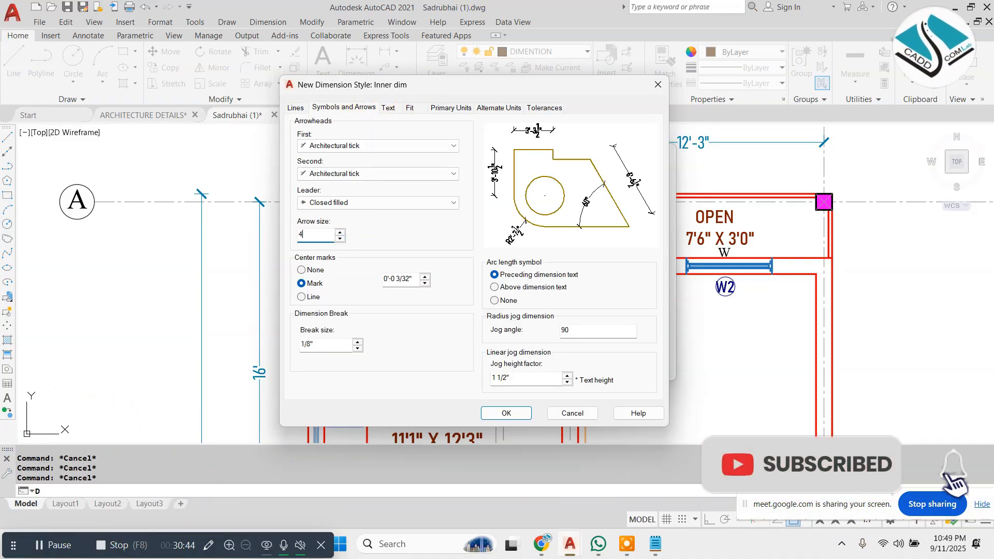
{"action": "left_click", "coordinate": [500, 413]}
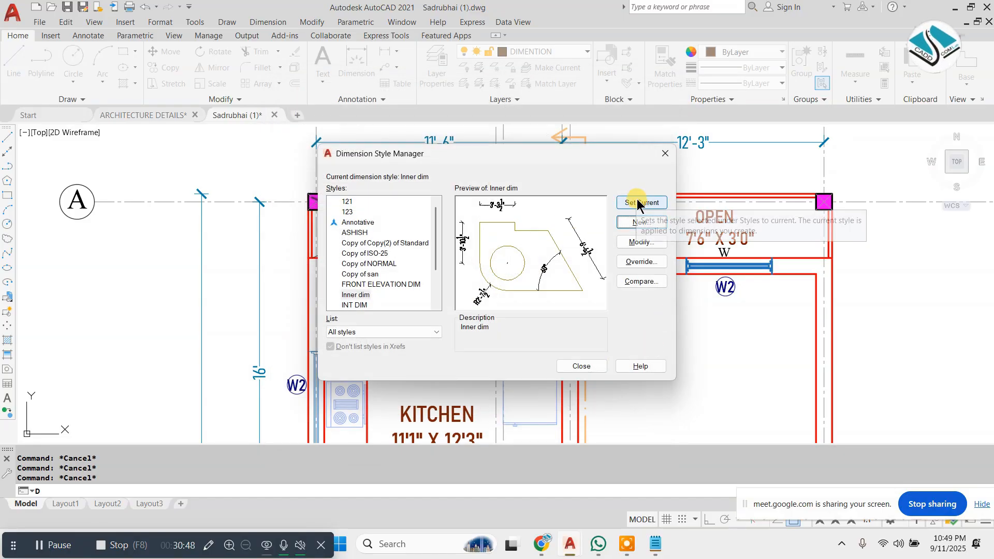
{"action": "left_click", "coordinate": [638, 202]}
{"action": "left_click", "coordinate": [572, 366]}
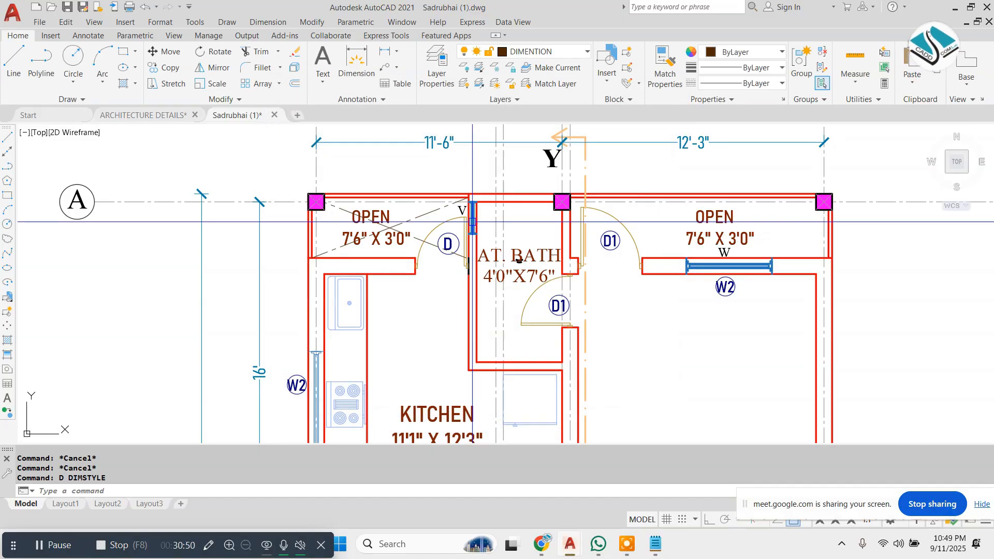
Step: Add a vertical linear dimension for the inside depth of the OPEN area above the kitchen, placed near its outer side wall
{"action": "left_click", "coordinate": [268, 22]}
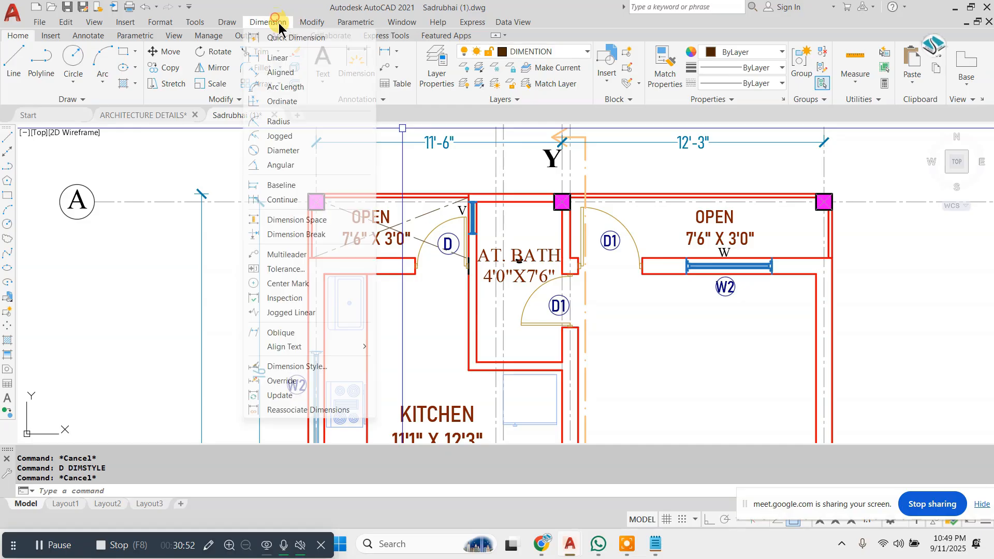
{"action": "left_click", "coordinate": [277, 54]}
{"action": "scroll", "coordinate": [356, 206], "scroll_direction": "up", "scroll_amount": 4}
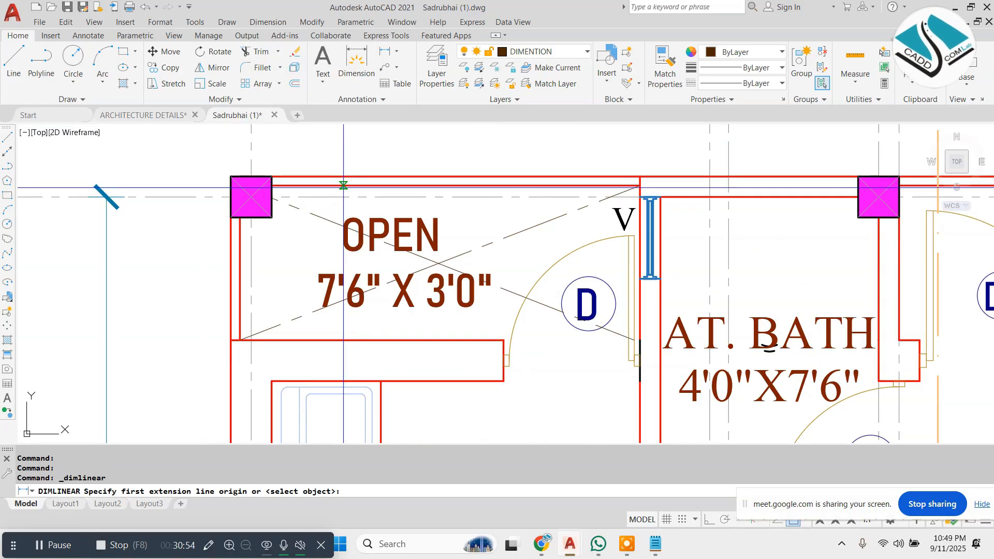
{"action": "left_click", "coordinate": [346, 338]}
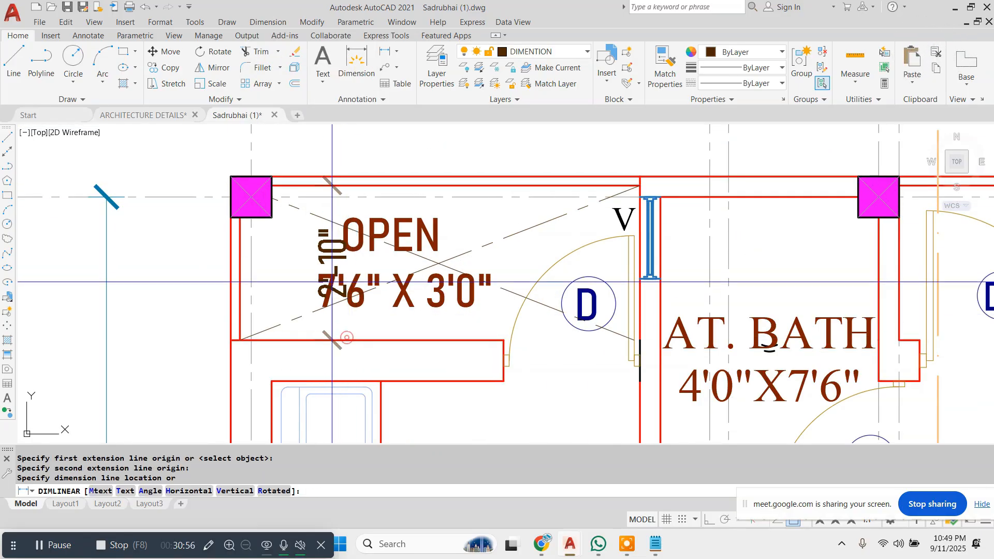
{"action": "left_click", "coordinate": [289, 259]}
{"action": "key", "text": "Escape"}
Step: Dimension the inside width of the OPEN area above the kitchen, placing the dimension line just outside the upper wall
{"action": "key", "text": "Return"}
{"action": "left_click", "coordinate": [242, 262]}
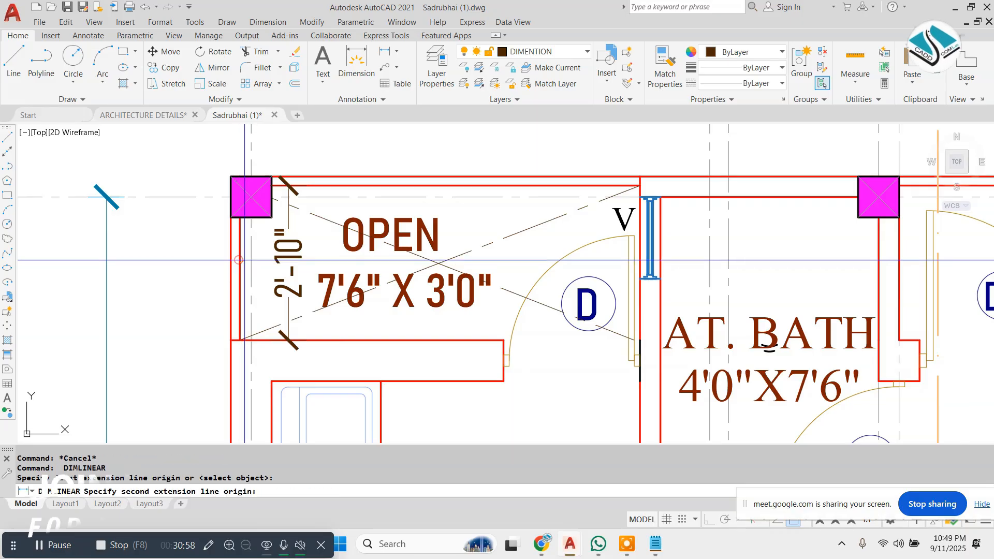
{"action": "left_click", "coordinate": [640, 268]}
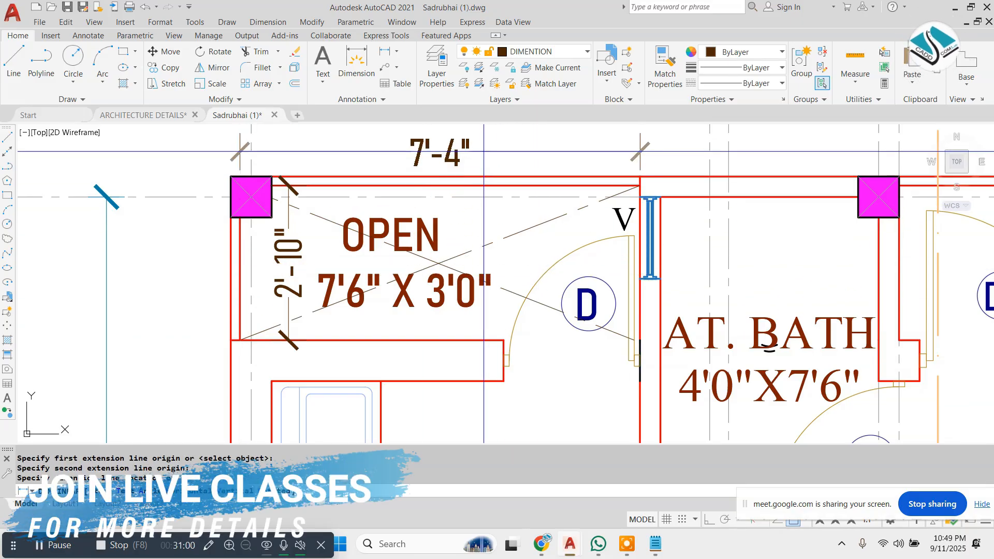
{"action": "scroll", "coordinate": [466, 207], "scroll_direction": "down", "scroll_amount": 2}
{"action": "middle_click_drag", "start_coordinate": [500, 289], "coordinate": [426, 266]}
{"action": "middle_click_drag", "start_coordinate": [348, 290], "coordinate": [347, 224]}
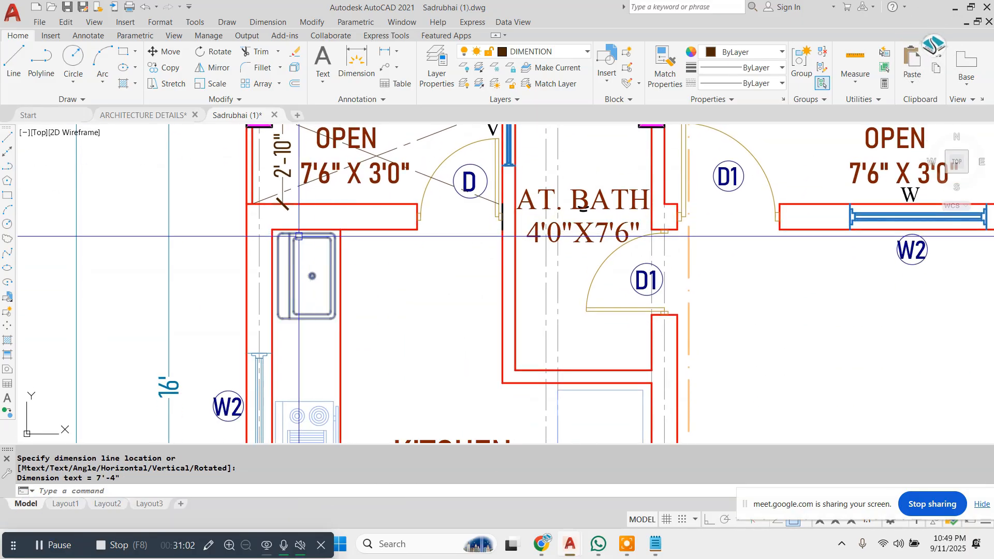
Step: Dimension the width of the kitchen counter, placing the dimension between the sink and the stove
{"action": "key", "text": "Escape"}
{"action": "key", "text": "Return"}
{"action": "scroll", "coordinate": [277, 237], "scroll_direction": "up", "scroll_amount": 2}
{"action": "left_click", "coordinate": [269, 226]}
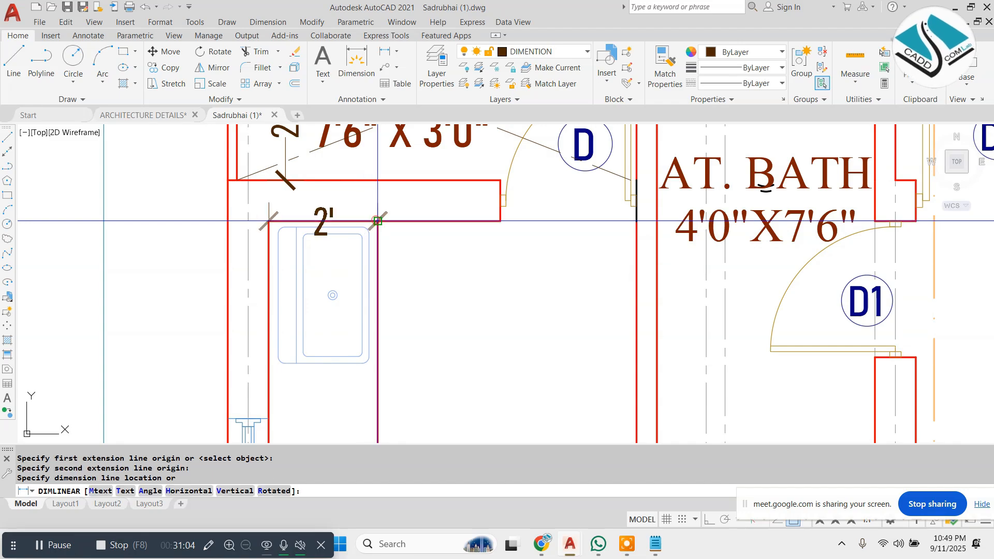
{"action": "left_click", "coordinate": [380, 381]}
{"action": "scroll", "coordinate": [257, 231], "scroll_direction": "down", "scroll_amount": 1}
{"action": "key", "text": "Escape"}
Step: Dimension the clear kitchen width from the counter edge to the bath wall, in line with the counter dimension
{"action": "key", "text": "Return"}
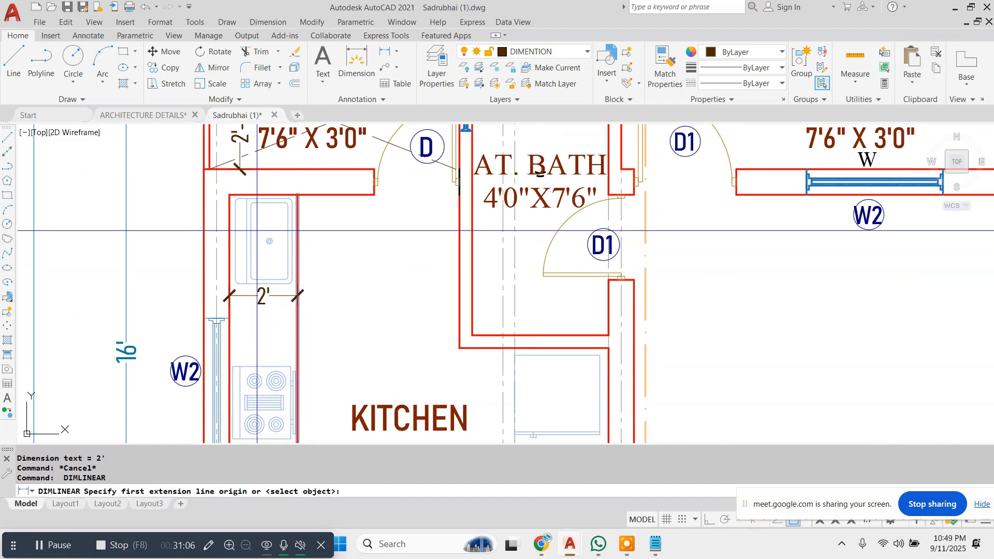
{"action": "left_click", "coordinate": [459, 241]}
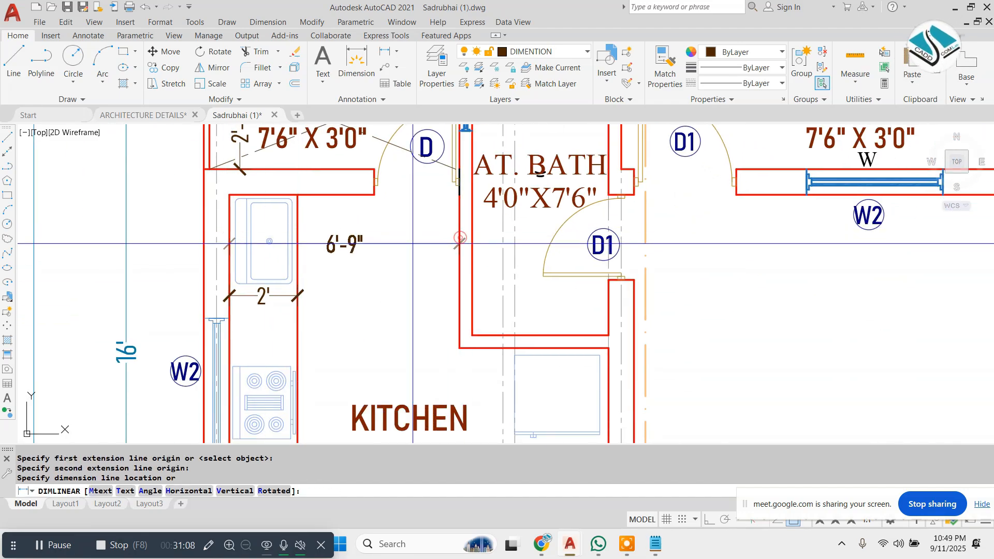
{"action": "left_click", "coordinate": [341, 296]}
{"action": "key", "text": "Escape"}
Step: Dimension the kitchen's inside length from its upper wall to its lower wall, placed beside the counter
{"action": "key", "text": "Return"}
{"action": "left_click", "coordinate": [320, 194]}
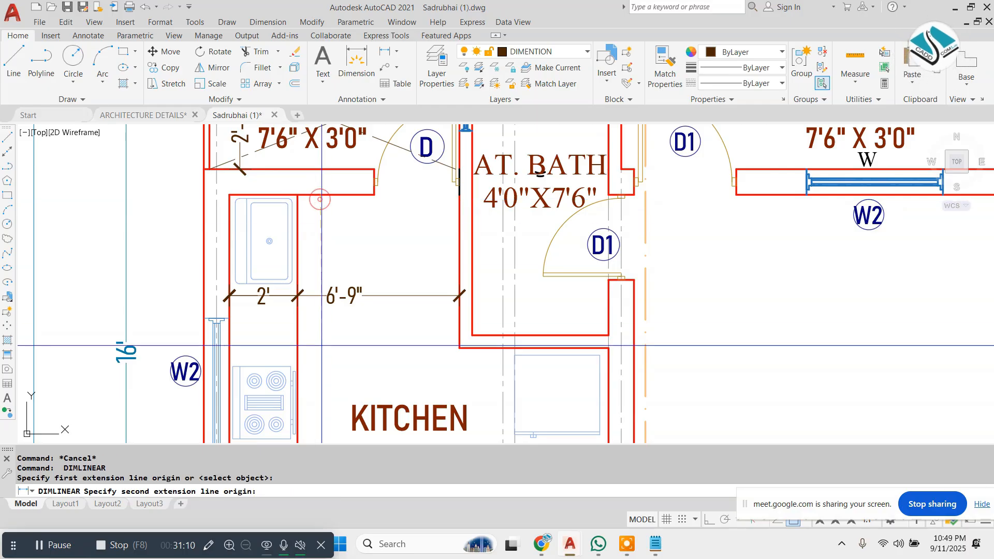
{"action": "mouse_move", "coordinate": [321, 414]}
{"action": "middle_mouse_down"}
{"action": "mouse_move", "coordinate": [321, 257]}
{"action": "mouse_move", "coordinate": [305, 164]}
{"action": "mouse_move", "coordinate": [298, 263]}
{"action": "middle_mouse_up"}
{"action": "left_click", "coordinate": [302, 359]}
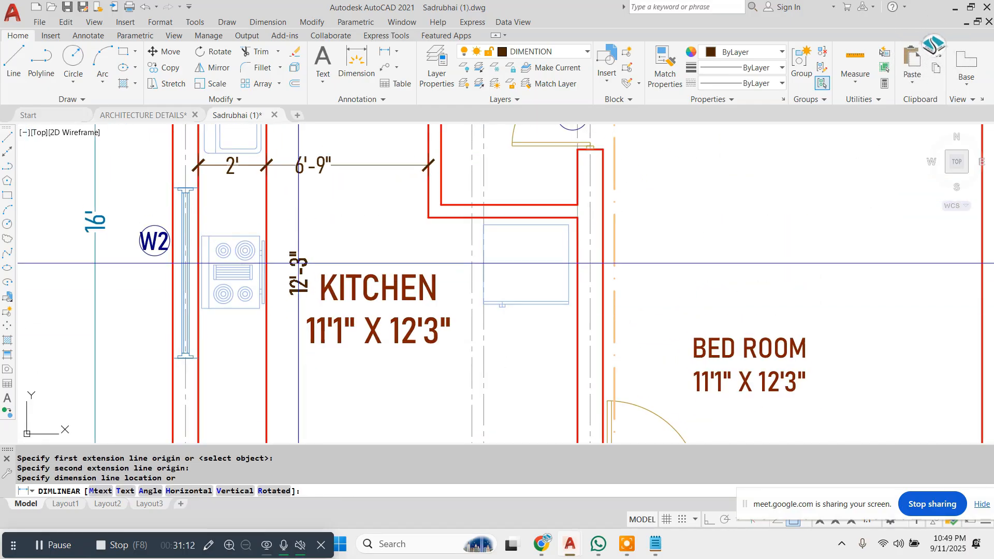
{"action": "left_click", "coordinate": [296, 215]}
Step: Dimension the width of the kitchen recess below the attached bath, from the bath wall's outer corner to the bedroom wall
{"action": "scroll", "coordinate": [335, 224], "scroll_direction": "down", "scroll_amount": 3}
{"action": "scroll", "coordinate": [424, 223], "scroll_direction": "up", "scroll_amount": 4}
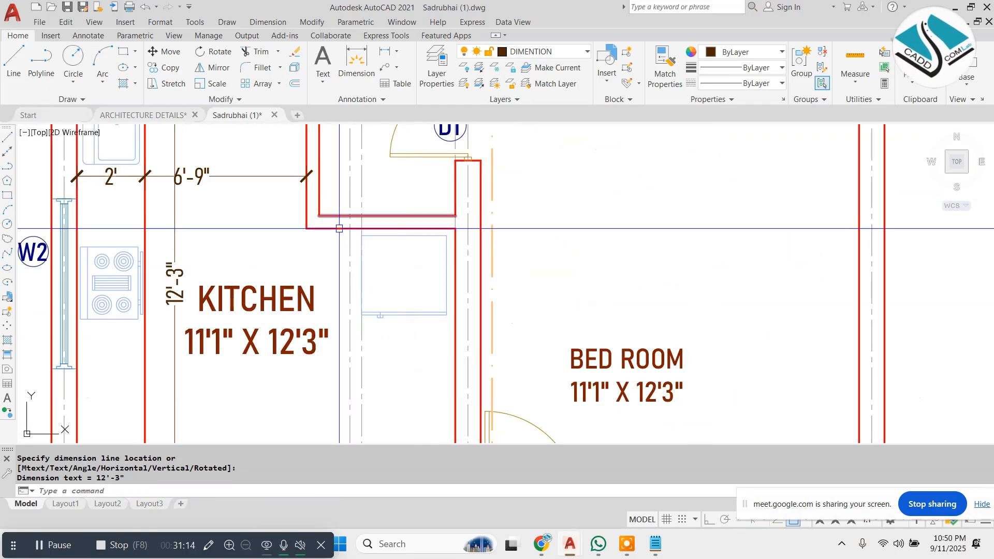
{"action": "left_click", "coordinate": [455, 228]}
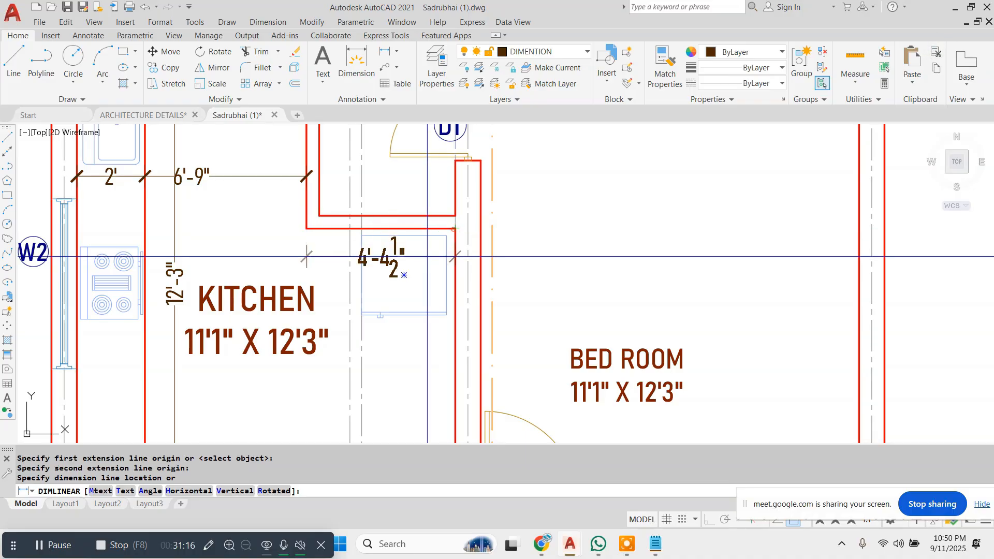
{"action": "left_click", "coordinate": [426, 256]}
Step: Dimension the length of the kitchen recess from the bath's lower wall to the kitchen's lower wall, beside the bedroom wall
{"action": "scroll", "coordinate": [426, 256], "scroll_direction": "down", "scroll_amount": 2}
{"action": "middle_click_drag", "start_coordinate": [445, 316], "coordinate": [441, 305]}
{"action": "key", "text": "Escape"}
{"action": "key", "text": "space"}
{"action": "left_click", "coordinate": [441, 226]}
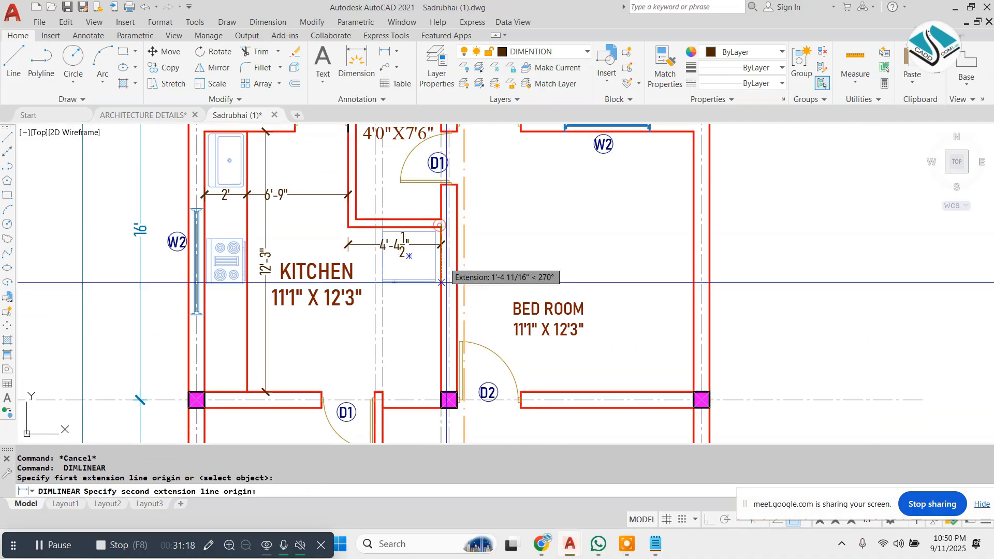
{"action": "left_click", "coordinate": [441, 392]}
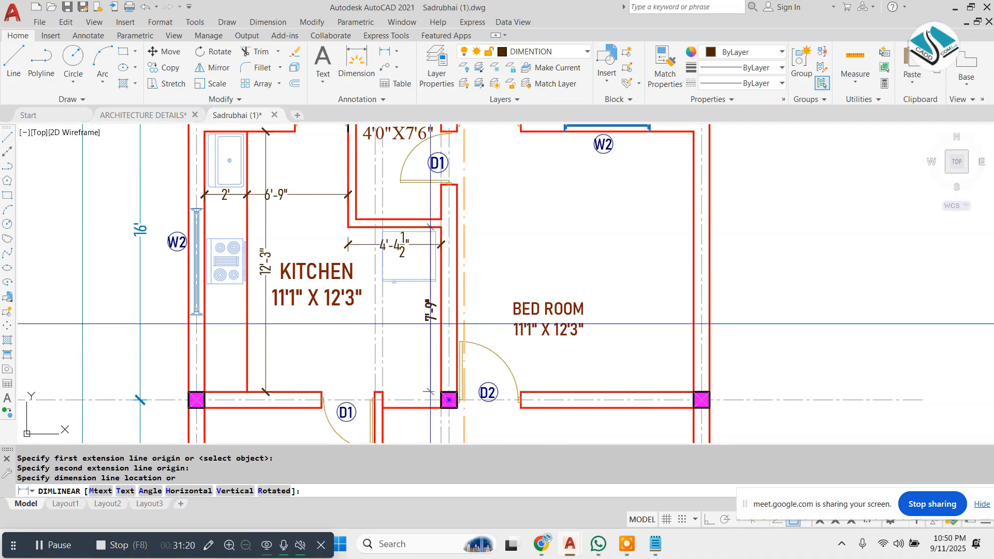
{"action": "left_click", "coordinate": [410, 319]}
Step: Add a vertical linear dimension for the inside depth of the OPEN area above the bedroom
{"action": "scroll", "coordinate": [405, 318], "scroll_direction": "down", "scroll_amount": 4}
{"action": "scroll", "coordinate": [484, 197], "scroll_direction": "up", "scroll_amount": 6}
{"action": "key", "text": "Escape"}
{"action": "key", "text": "space"}
{"action": "left_click", "coordinate": [553, 270]}
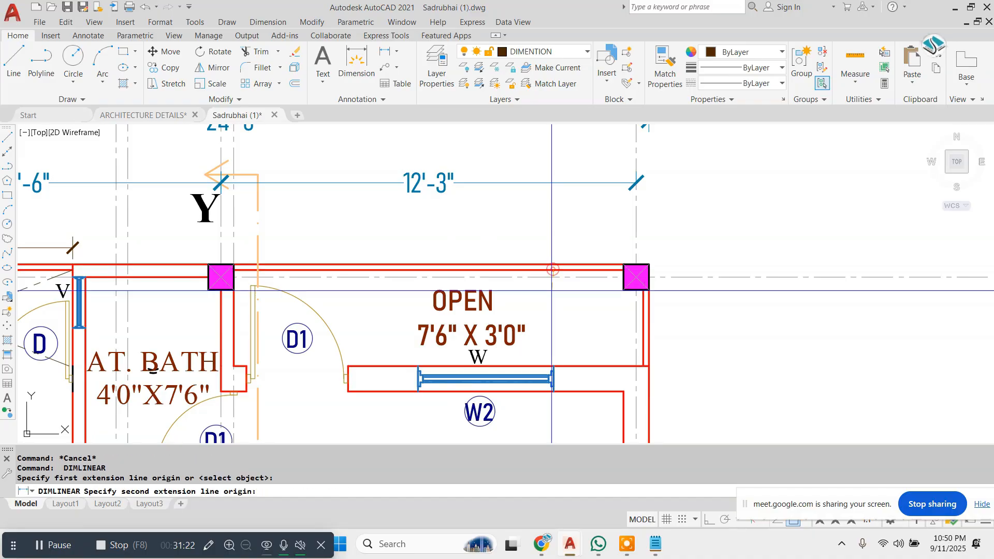
{"action": "left_click", "coordinate": [552, 366]}
{"action": "left_click", "coordinate": [567, 318]}
{"action": "key", "text": "Escape"}
Step: Dimension the inside width of the OPEN area above the bedroom, placing the dimension line outside the upper wall
{"action": "key", "text": "space"}
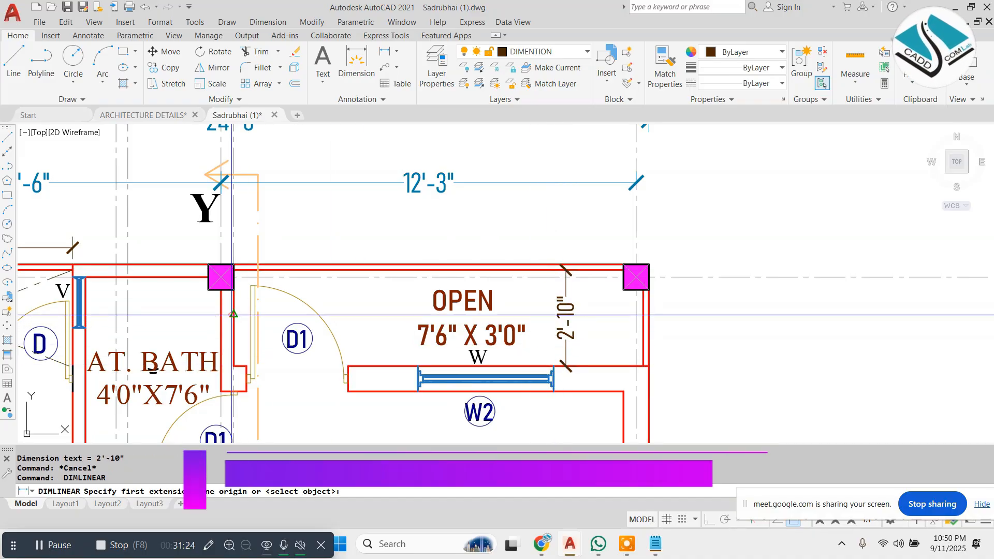
{"action": "left_click", "coordinate": [235, 315]}
{"action": "left_click", "coordinate": [636, 326]}
{"action": "left_click", "coordinate": [419, 244]}
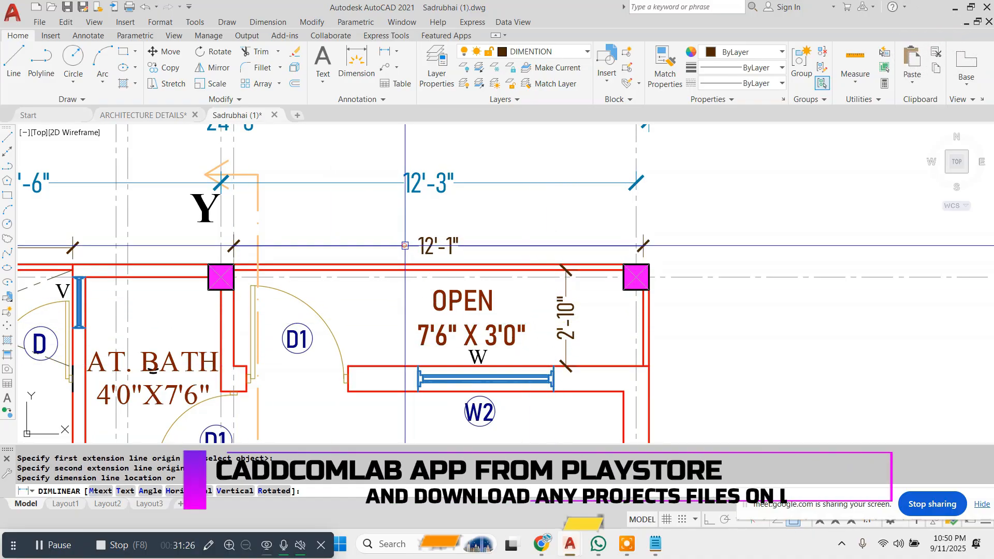
Step: Dimension the bedroom's inside width between its side walls, placing the dimension line below window W2
{"action": "scroll", "coordinate": [419, 245], "scroll_direction": "down", "scroll_amount": 2}
{"action": "middle_click_drag", "start_coordinate": [341, 318], "coordinate": [315, 251]}
{"action": "scroll", "coordinate": [357, 270], "scroll_direction": "up", "scroll_amount": 2}
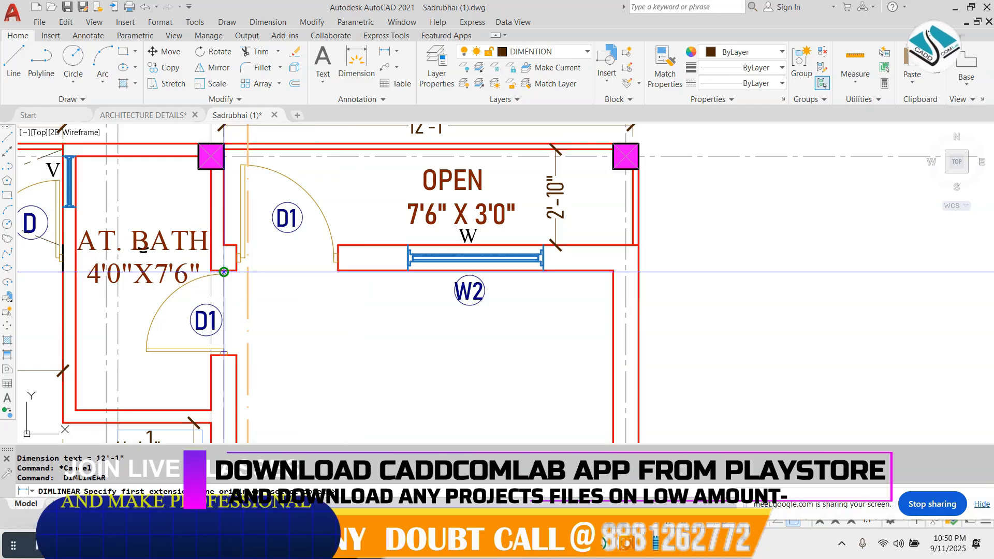
{"action": "left_click", "coordinate": [234, 276]}
{"action": "left_click", "coordinate": [616, 275]}
{"action": "scroll", "coordinate": [498, 335], "scroll_direction": "down", "scroll_amount": 2}
{"action": "middle_click_drag", "start_coordinate": [498, 336], "coordinate": [494, 273]}
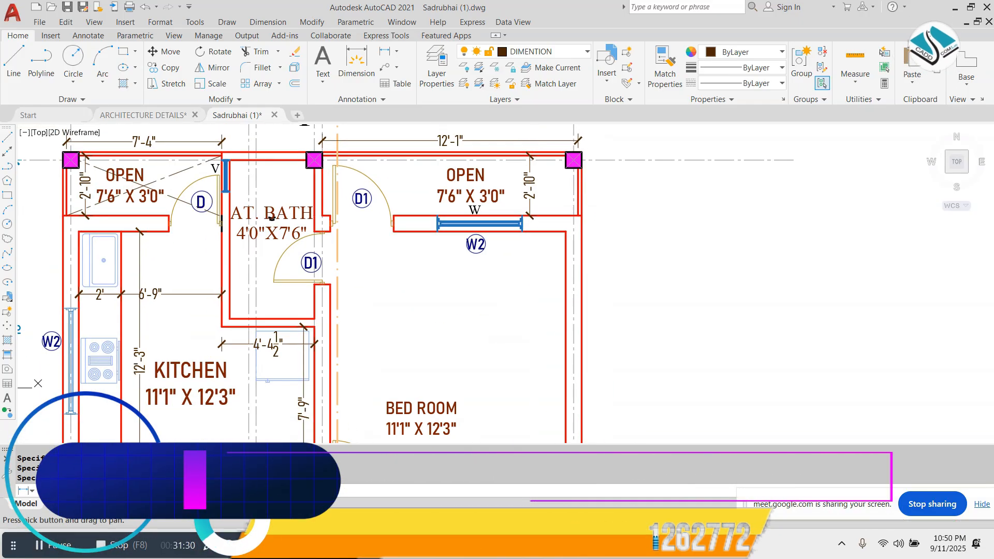
{"action": "left_click", "coordinate": [494, 272]}
{"action": "key", "text": "Escape"}
Step: Dimension the bedroom's inside length from the window wall to the wall beside door D2
{"action": "key", "text": "space"}
{"action": "left_click", "coordinate": [522, 230]}
{"action": "middle_click_drag", "start_coordinate": [507, 326], "coordinate": [489, 192]}
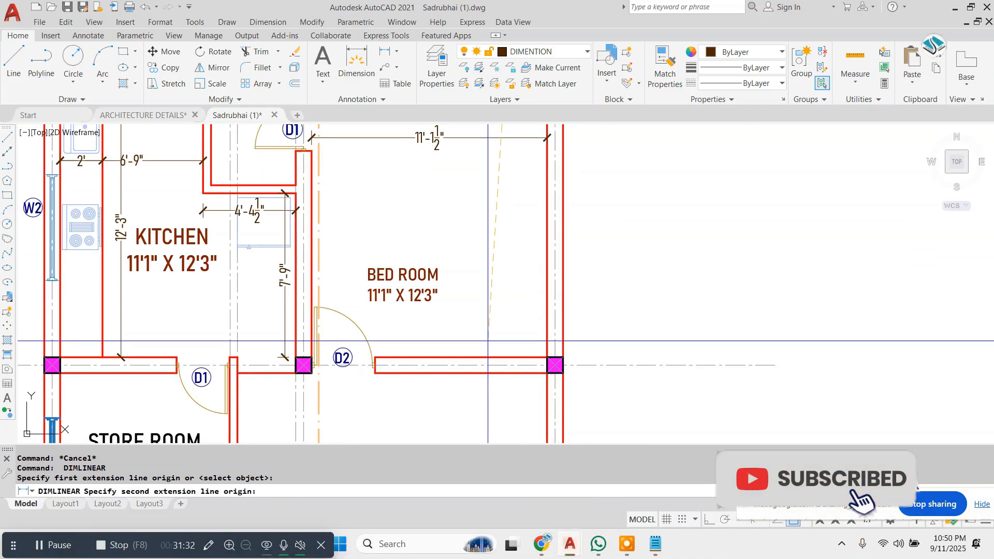
{"action": "left_click", "coordinate": [493, 356]}
{"action": "middle_click_drag", "start_coordinate": [492, 237], "coordinate": [470, 301]}
{"action": "left_click", "coordinate": [461, 285]}
Step: Dimension the wall segment from window W2 to the bedroom's outer inside corner, placed just below the wall
{"action": "middle_click_drag", "start_coordinate": [455, 186], "coordinate": [430, 274]}
{"action": "scroll", "coordinate": [437, 250], "scroll_direction": "up", "scroll_amount": 4}
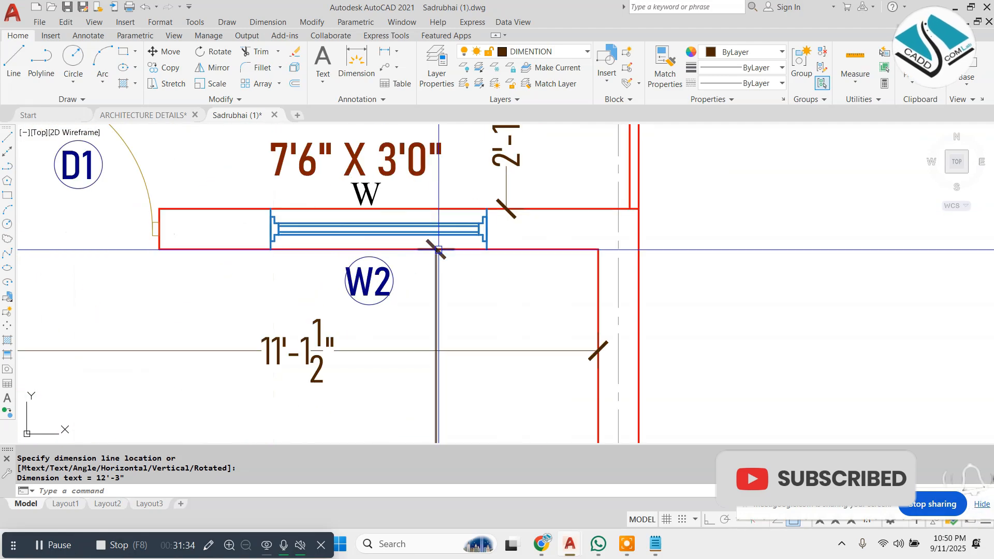
{"action": "key", "text": "Escape"}
{"action": "key", "text": "space"}
{"action": "left_click", "coordinate": [486, 249]}
{"action": "left_click", "coordinate": [597, 250]}
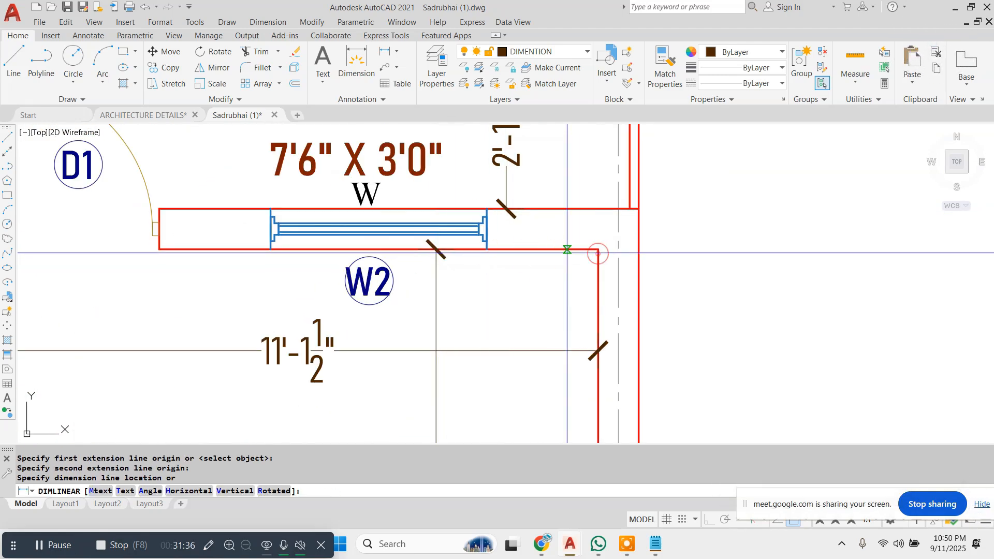
{"action": "left_click", "coordinate": [550, 268]}
Step: Dimension the wall segment between the D1 door opening and window W2, aligned with the dimension on the window's other side
{"action": "middle_click_drag", "start_coordinate": [243, 257], "coordinate": [331, 269]}
{"action": "key", "text": "space"}
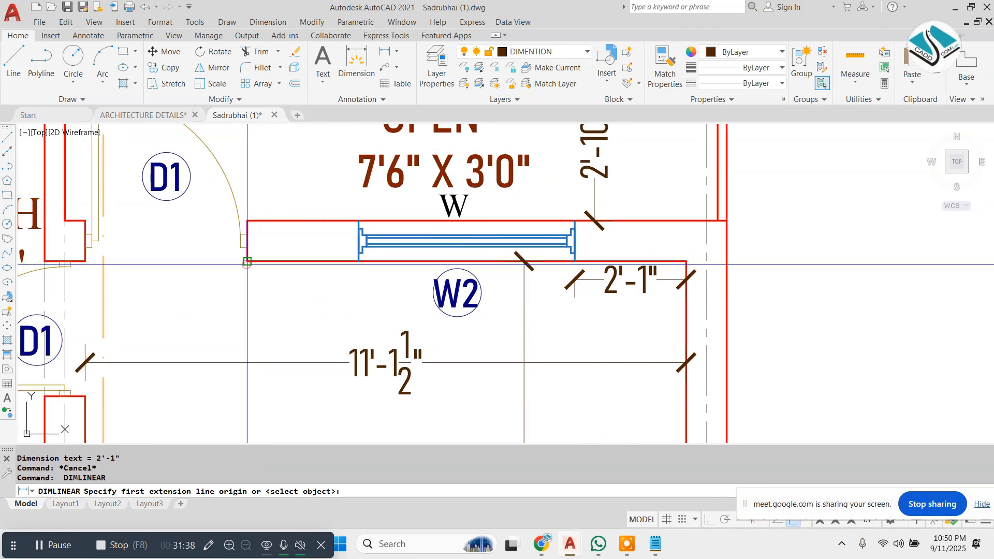
{"action": "left_click", "coordinate": [247, 261]}
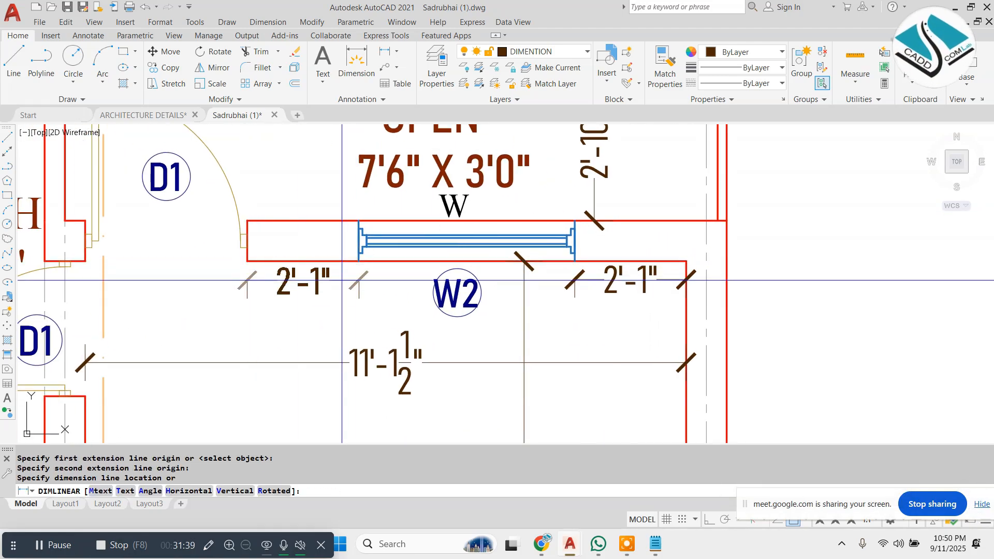
{"action": "left_click", "coordinate": [574, 279]}
Step: Dimension the attached bath's inside length from its upper wall to its lower wall
{"action": "scroll", "coordinate": [460, 238], "scroll_direction": "down", "scroll_amount": 2}
{"action": "middle_click_drag", "start_coordinate": [406, 345], "coordinate": [397, 195]}
{"action": "middle_click_drag", "start_coordinate": [311, 135], "coordinate": [345, 238]}
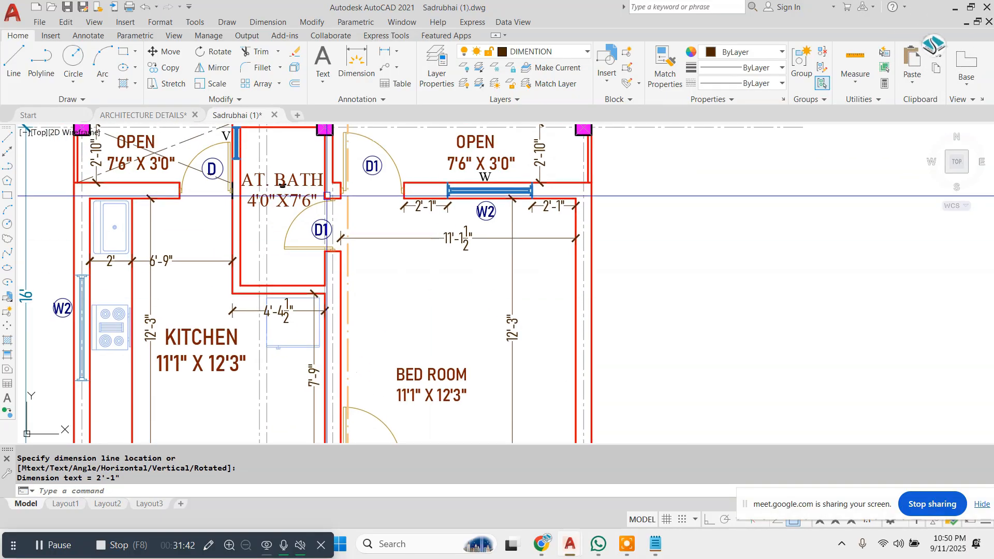
{"action": "middle_click_drag", "start_coordinate": [327, 195], "coordinate": [340, 231]}
{"action": "key", "text": "Escape"}
{"action": "key", "text": "space"}
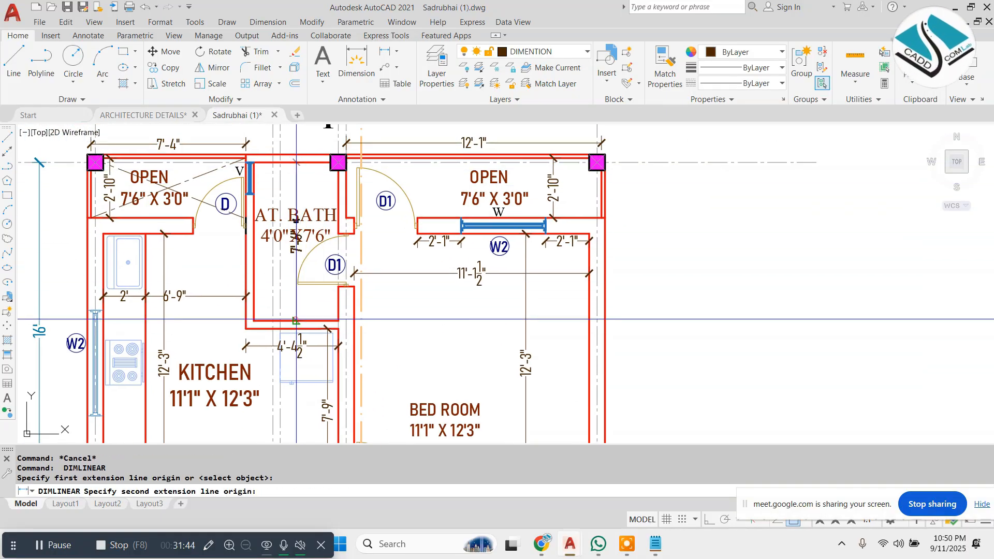
{"action": "left_click", "coordinate": [296, 319]}
{"action": "scroll", "coordinate": [283, 233], "scroll_direction": "up", "scroll_amount": 2}
{"action": "left_click", "coordinate": [306, 173]}
Step: Dimension the attached bath's inside width between its side walls, placed above the room label
{"action": "middle_click_drag", "start_coordinate": [241, 152], "coordinate": [233, 235]}
{"action": "key", "text": "Escape"}
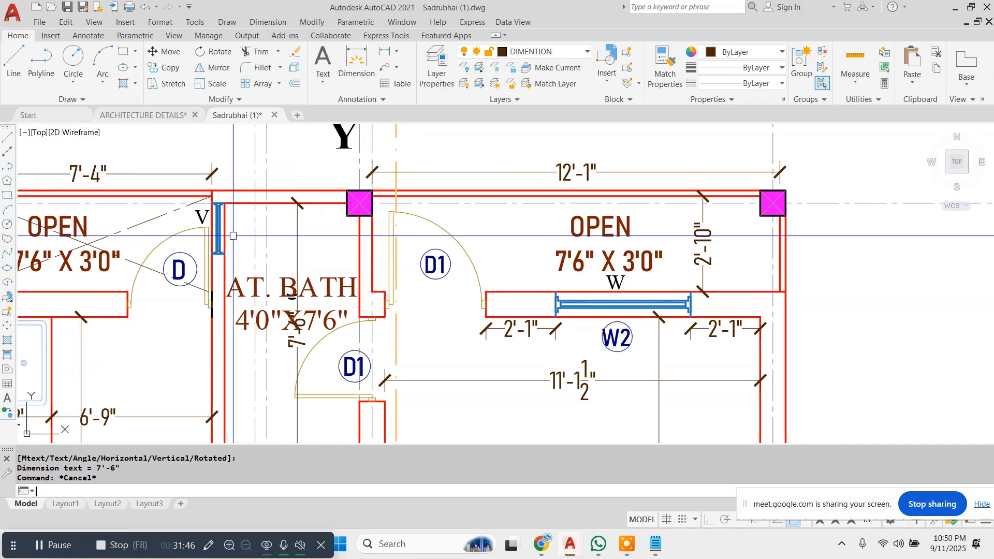
{"action": "left_click", "coordinate": [357, 231]}
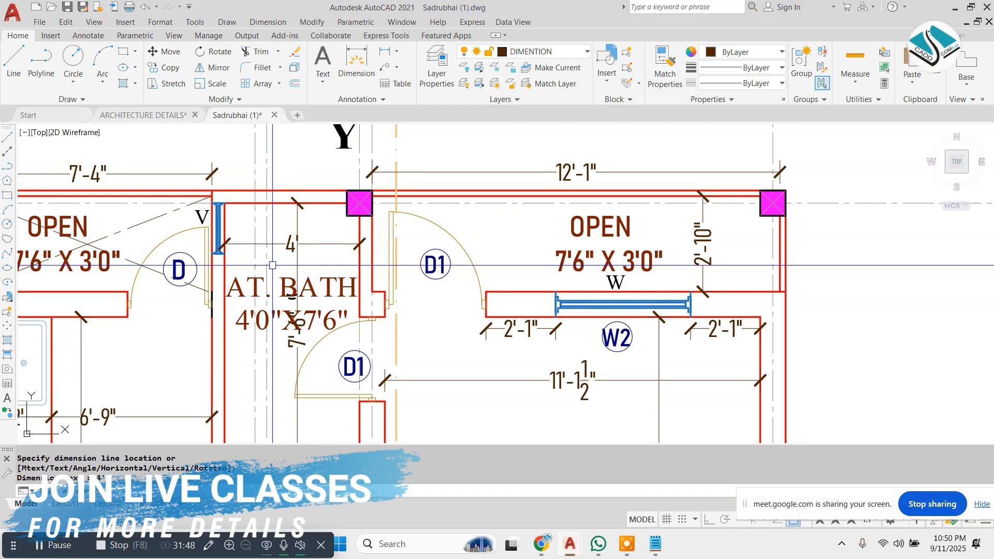
Step: Dimension the attached bath's side wall segment from the D1 door opening down to the bath's lower inside corner
{"action": "left_click", "coordinate": [218, 244]}
{"action": "key", "text": "Escape"}
{"action": "key", "text": "space"}
{"action": "scroll", "coordinate": [212, 218], "scroll_direction": "up", "scroll_amount": 2}
{"action": "scroll", "coordinate": [313, 173], "scroll_direction": "down", "scroll_amount": 4}
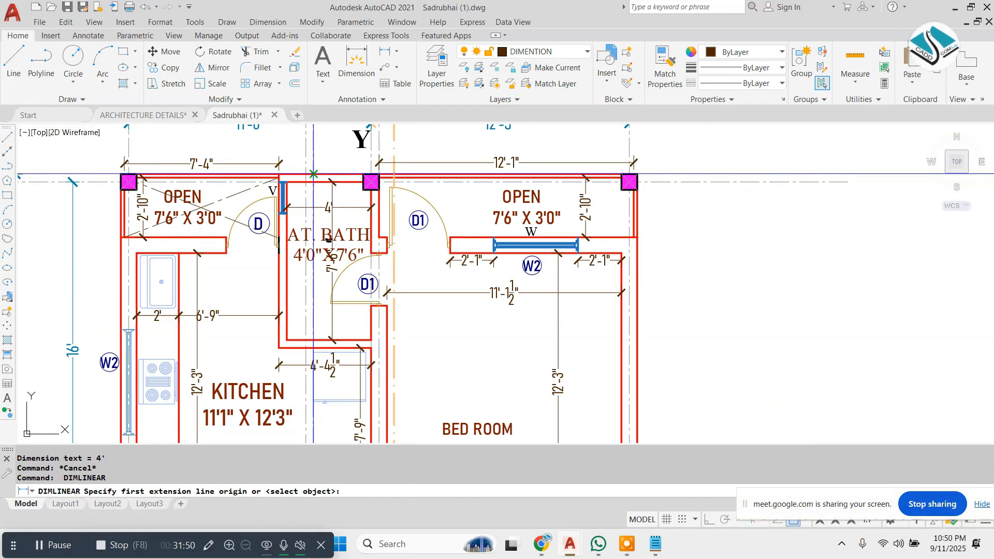
{"action": "middle_click_drag", "start_coordinate": [321, 219], "coordinate": [318, 116]}
{"action": "scroll", "coordinate": [354, 201], "scroll_direction": "up", "scroll_amount": 6}
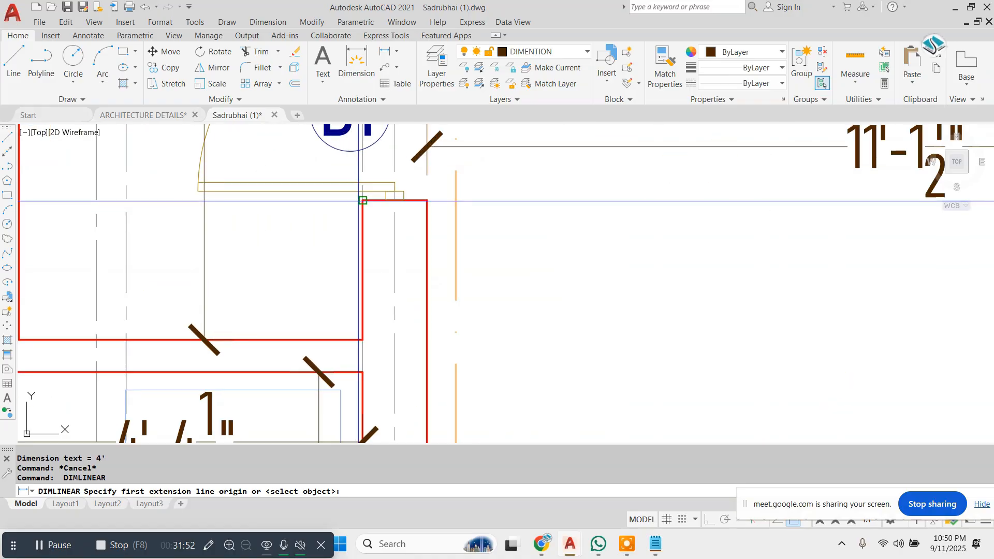
{"action": "left_click", "coordinate": [359, 199]}
{"action": "left_click", "coordinate": [362, 341]}
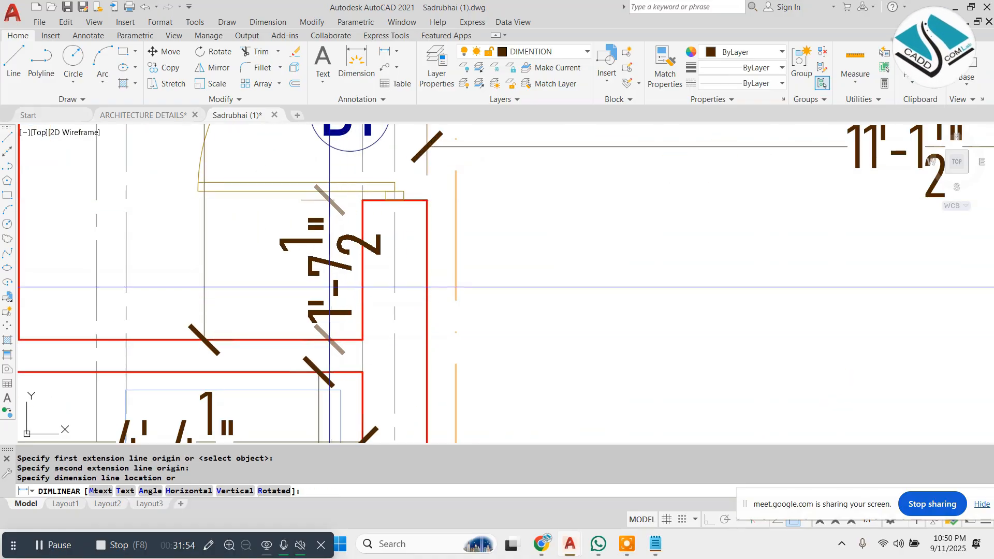
{"action": "left_click", "coordinate": [330, 287]}
{"action": "scroll", "coordinate": [347, 199], "scroll_direction": "down", "scroll_amount": 5}
{"action": "middle_click_drag", "start_coordinate": [387, 330], "coordinate": [365, 274]}
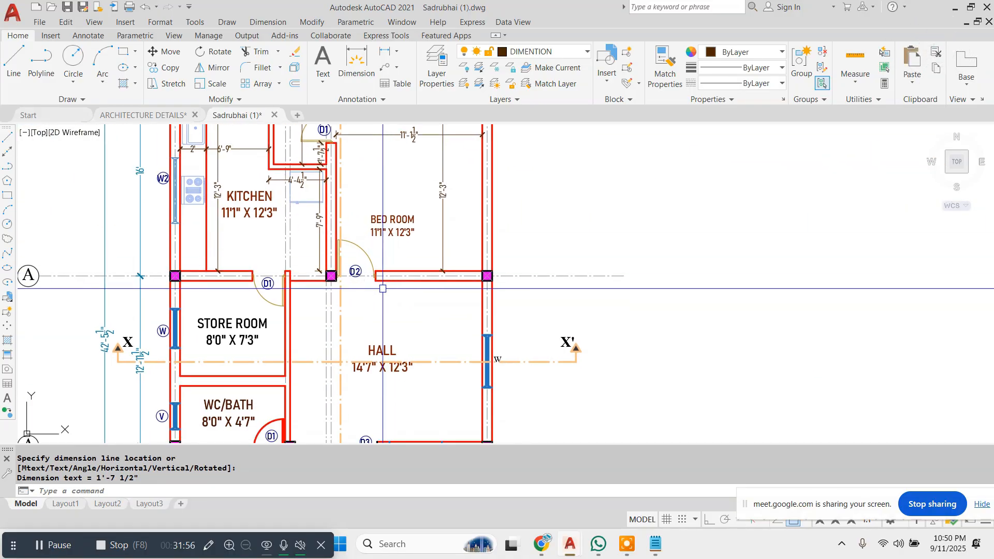
Step: Dimension the store room's inside length from its upper wall to its lower wall, placed beside the room label
{"action": "scroll", "coordinate": [384, 288], "scroll_direction": "up", "scroll_amount": 5}
{"action": "key", "text": "Escape"}
{"action": "key", "text": "space"}
{"action": "scroll", "coordinate": [388, 271], "scroll_direction": "down", "scroll_amount": 5}
{"action": "middle_click_drag", "start_coordinate": [216, 299], "coordinate": [252, 266]}
{"action": "scroll", "coordinate": [252, 266], "scroll_direction": "up", "scroll_amount": 5}
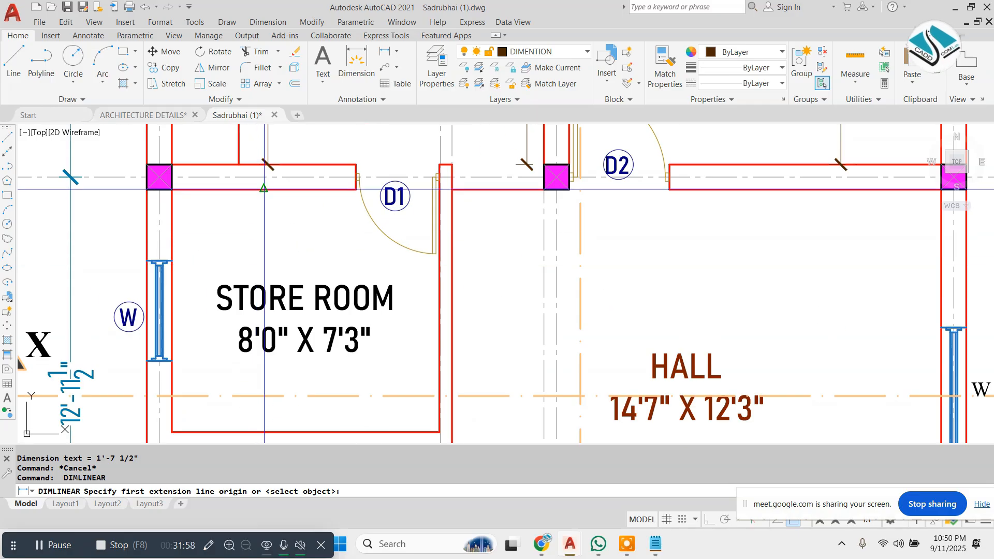
{"action": "left_click", "coordinate": [264, 188]}
{"action": "left_click", "coordinate": [260, 430]}
{"action": "left_click", "coordinate": [212, 253]}
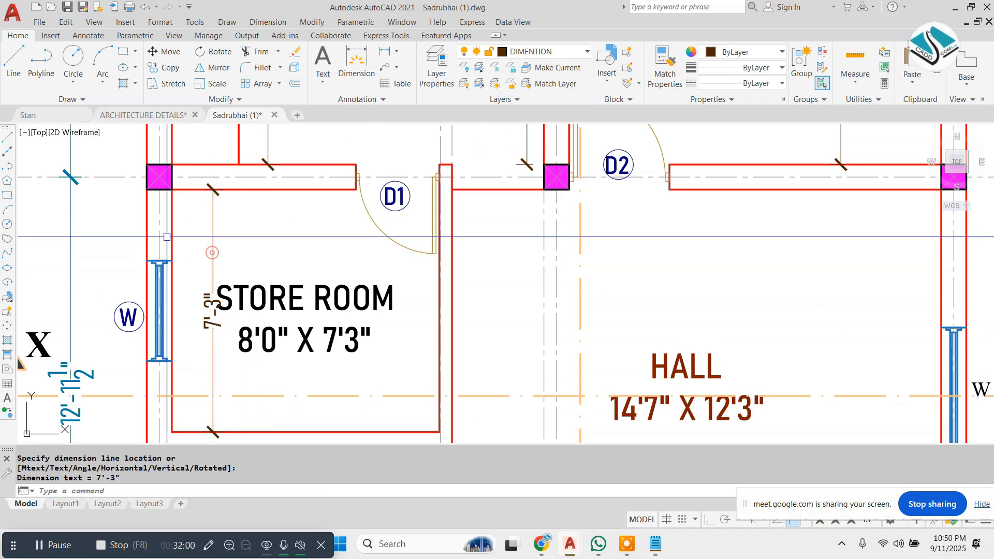
Step: Dimension the store room's inside width between its side walls, placed above the room label
{"action": "left_click", "coordinate": [444, 239]}
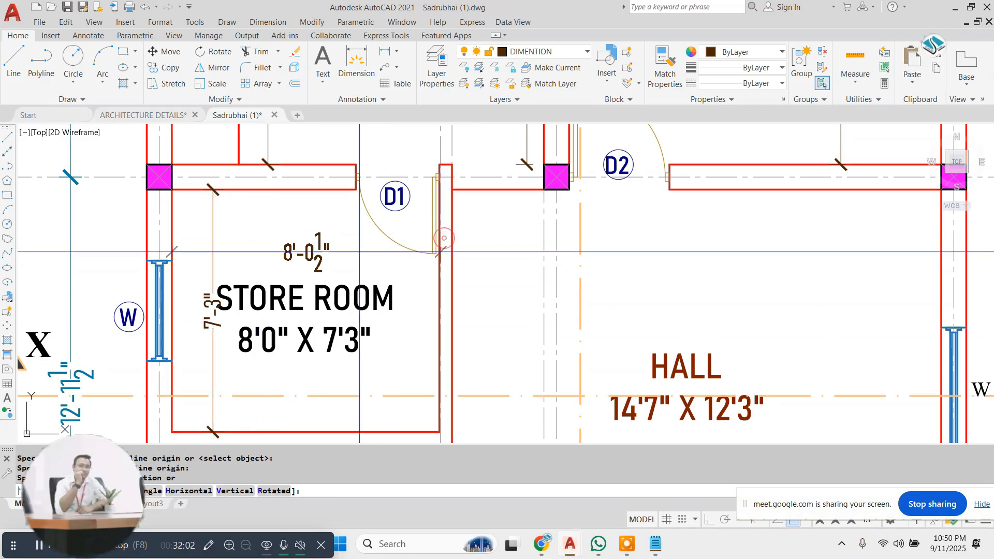
{"action": "left_click", "coordinate": [443, 252]}
{"action": "middle_click_drag", "start_coordinate": [435, 249], "coordinate": [433, 317]}
Step: Dimension the kitchen's lower wall segment from the counter edge to the D1 door opening, placed just above the wall
{"action": "key", "text": "space"}
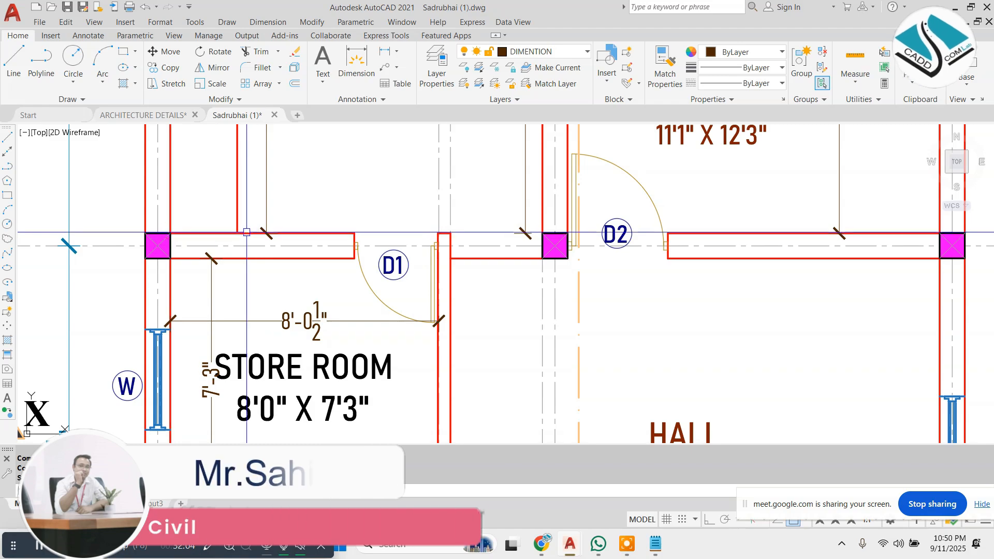
{"action": "scroll", "coordinate": [346, 220], "scroll_direction": "down", "scroll_amount": 3}
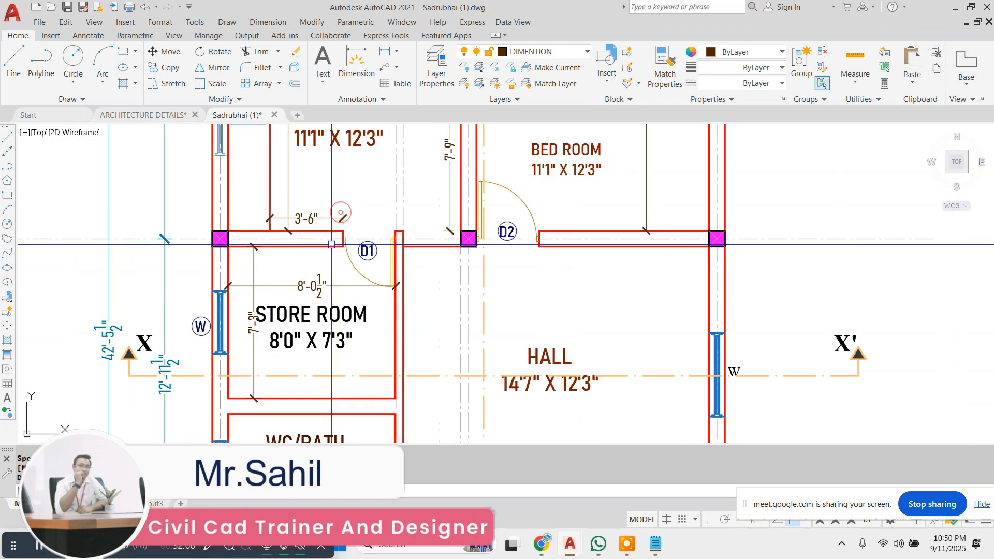
{"action": "middle_click_drag", "start_coordinate": [346, 220], "coordinate": [301, 148]}
Step: Dimension the store room's outer wall segment from the upper inside corner to window W, placed outside the building
{"action": "scroll", "coordinate": [141, 191], "scroll_direction": "up", "scroll_amount": 2}
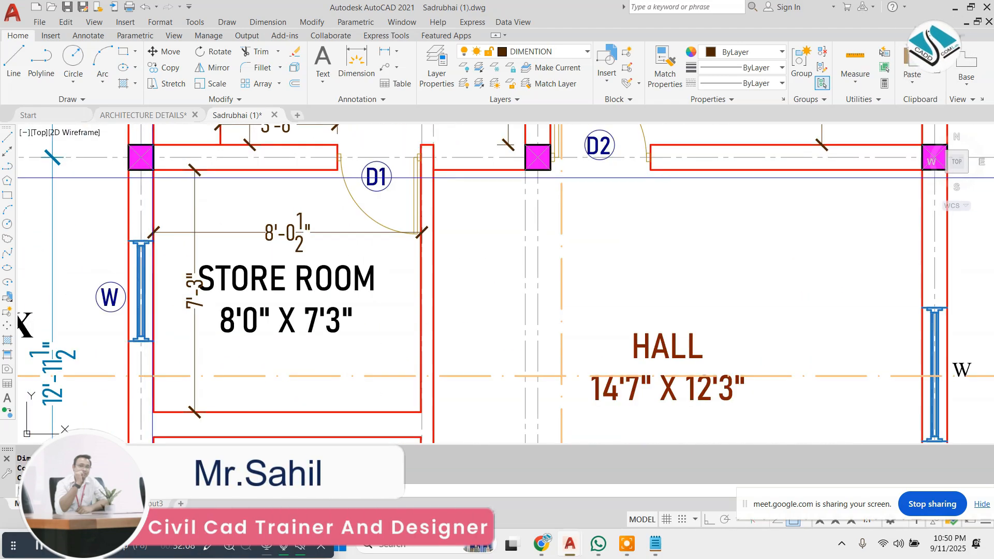
{"action": "left_click", "coordinate": [153, 170]}
{"action": "left_click", "coordinate": [153, 240]}
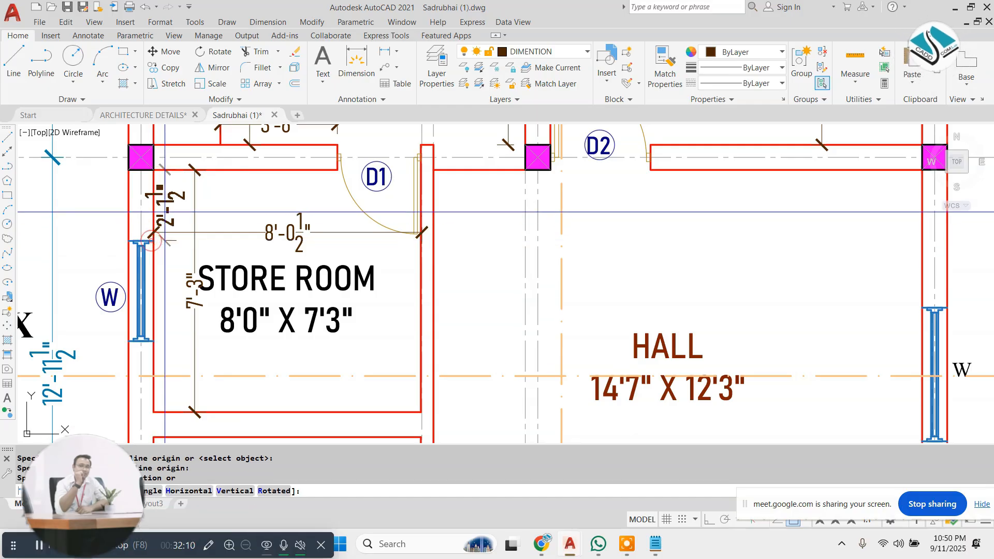
{"action": "left_click", "coordinate": [111, 195]}
{"action": "scroll", "coordinate": [194, 194], "scroll_direction": "down", "scroll_amount": 2}
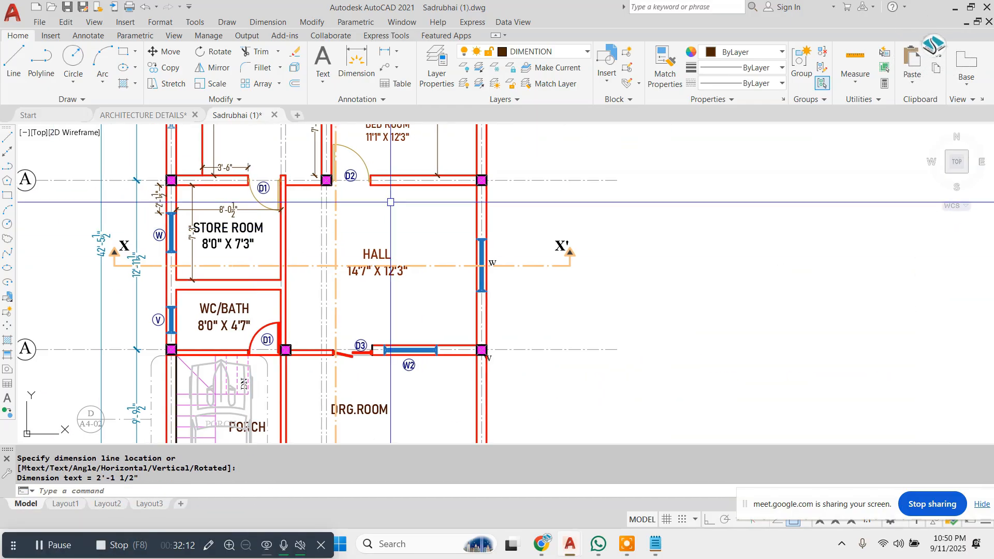
Step: Dimension the hall's inside length from its upper wall to its lower wall, placed between the room label and window W
{"action": "scroll", "coordinate": [440, 200], "scroll_direction": "up", "scroll_amount": 1}
{"action": "key", "text": "Escape"}
{"action": "key", "text": "space"}
{"action": "left_click", "coordinate": [432, 179]}
{"action": "middle_click_drag", "start_coordinate": [418, 327], "coordinate": [419, 273]}
{"action": "left_click", "coordinate": [414, 381]}
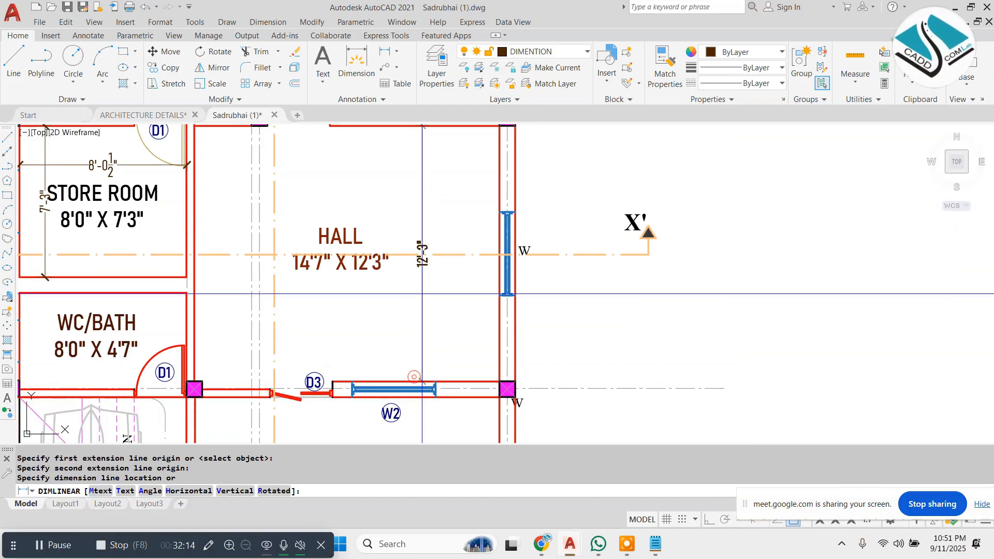
{"action": "left_click", "coordinate": [406, 229]}
Step: Dimension the hall's inside width between its side walls, placed above the room label
{"action": "key", "text": "Escape"}
{"action": "key", "text": "space"}
{"action": "left_click", "coordinate": [499, 206]}
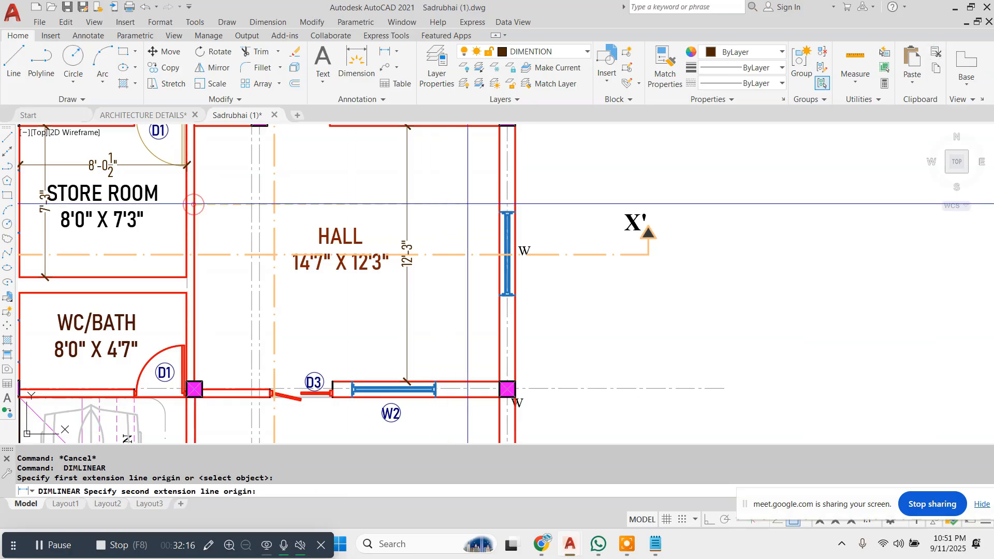
Step: Dimension the hall's outer wall segment from the upper inside corner to window W, placed inside the room
{"action": "key", "text": "Escape"}
{"action": "key", "text": "space"}
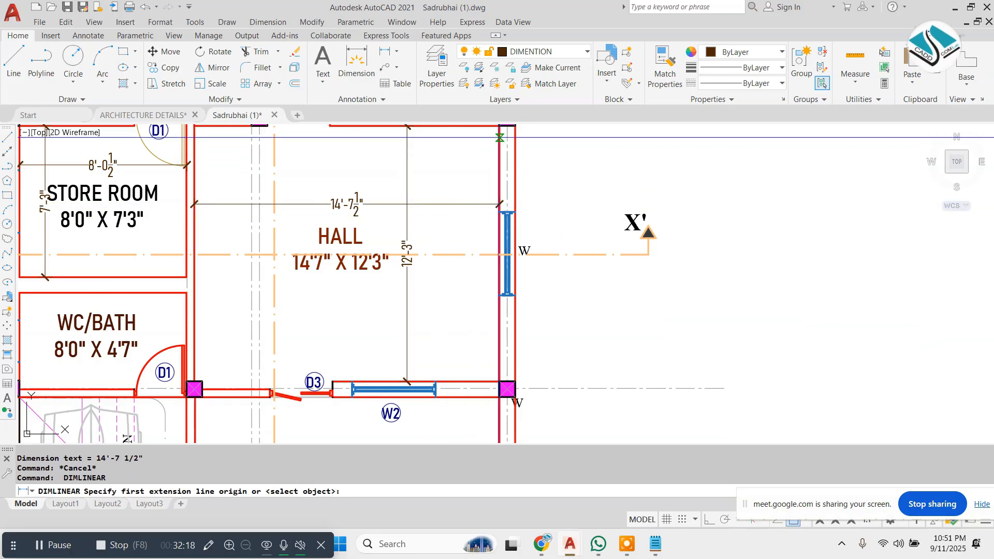
{"action": "left_click", "coordinate": [497, 125]}
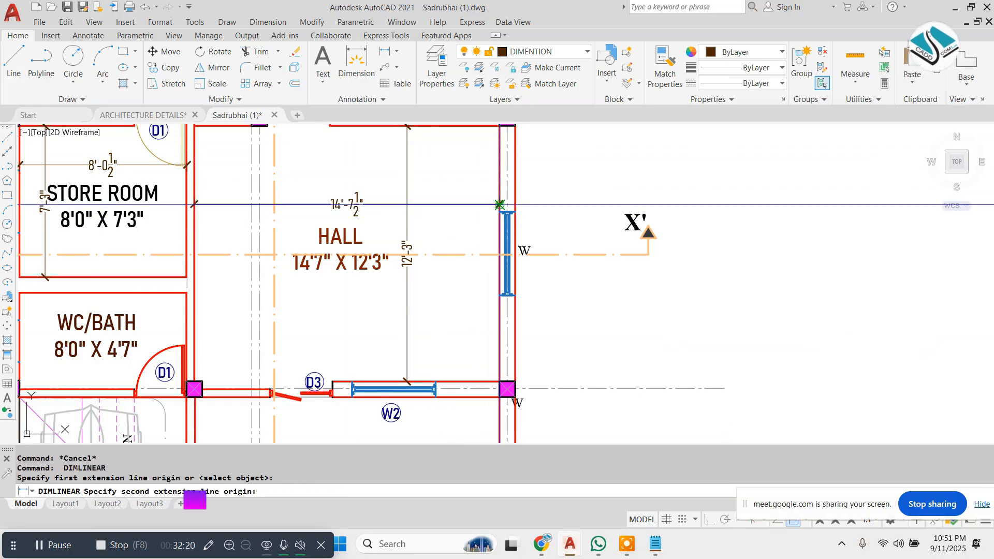
{"action": "left_click", "coordinate": [499, 206]}
{"action": "left_click", "coordinate": [472, 163]}
{"action": "scroll", "coordinate": [434, 209], "scroll_direction": "down", "scroll_amount": 2}
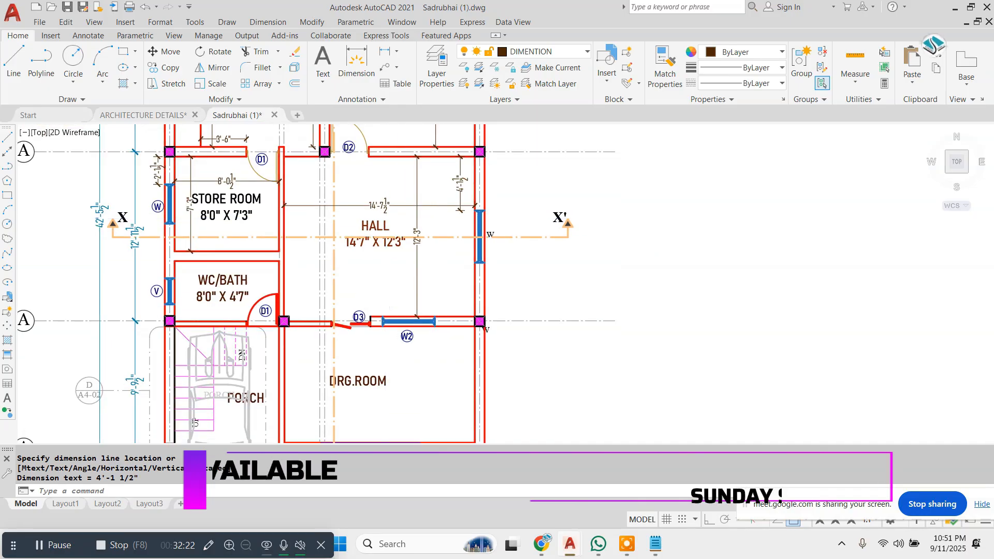
Step: Dimension the hall's lower wall segment from window W2 to the outer inside corner, placed just above the wall
{"action": "scroll", "coordinate": [386, 307], "scroll_direction": "up", "scroll_amount": 3}
{"action": "key", "text": "Escape"}
{"action": "key", "text": "space"}
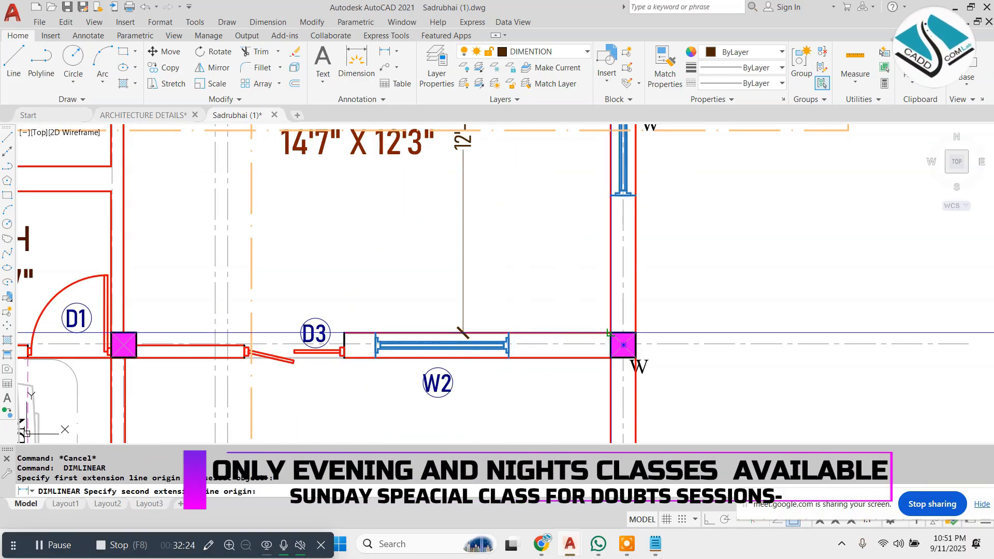
{"action": "left_click", "coordinate": [610, 333]}
{"action": "left_click", "coordinate": [573, 313]}
{"action": "scroll", "coordinate": [509, 302], "scroll_direction": "down", "scroll_amount": 5}
{"action": "middle_click_drag", "start_coordinate": [503, 235], "coordinate": [479, 306]}
{"action": "scroll", "coordinate": [403, 187], "scroll_direction": "up", "scroll_amount": 2}
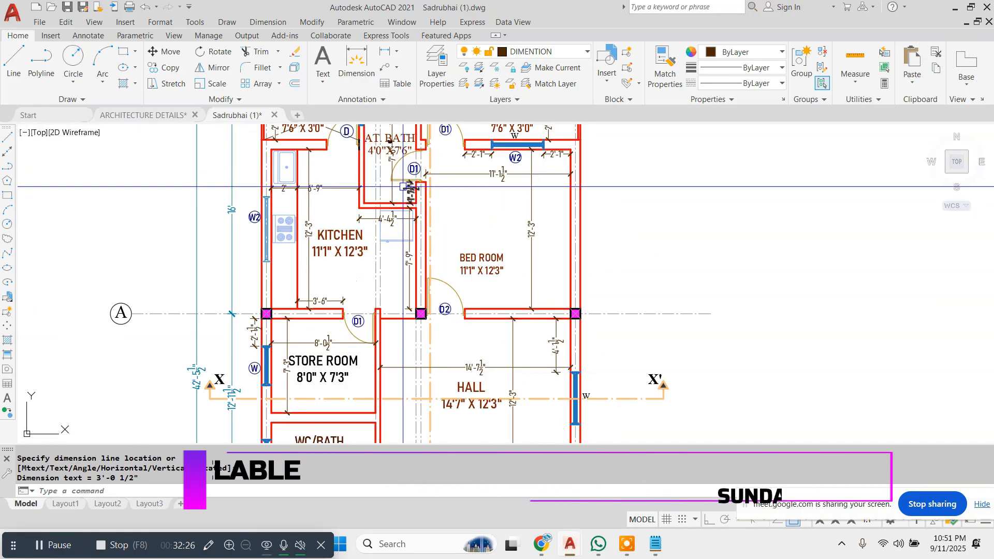
{"action": "scroll", "coordinate": [403, 186], "scroll_direction": "up", "scroll_amount": 2}
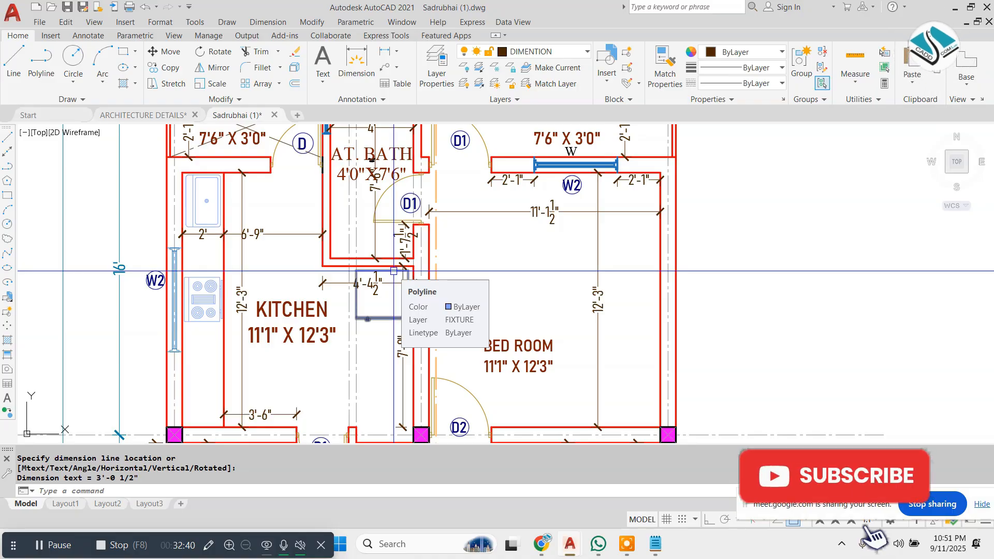
{"action": "type", "text": "dim"}
{"action": "key", "text": "Return"}
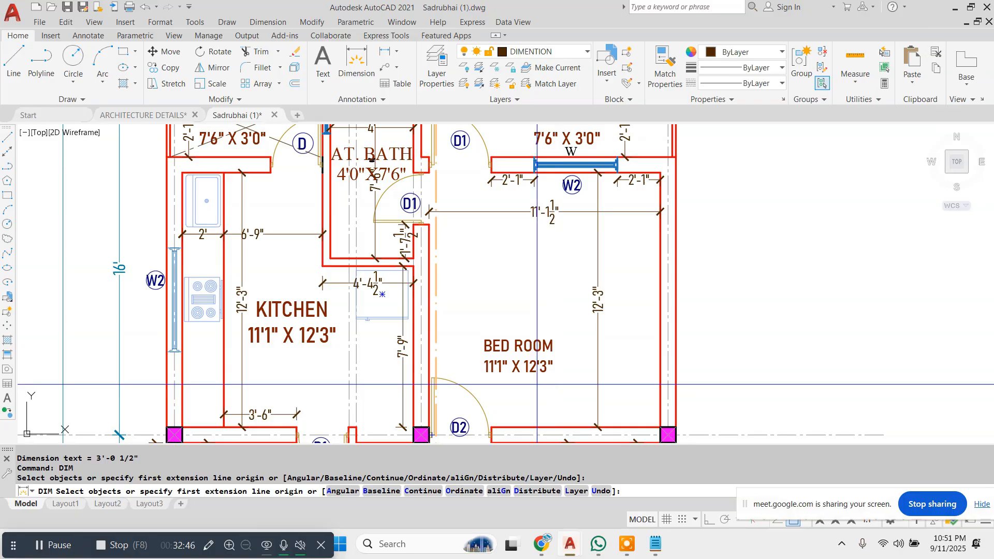
{"action": "key", "text": "Escape"}
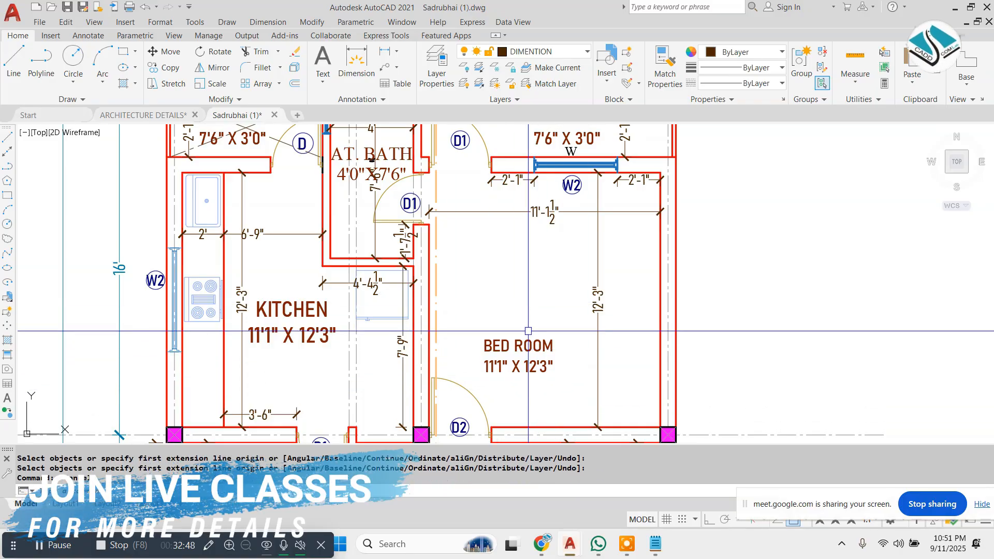
{"action": "middle_click_drag", "start_coordinate": [461, 276], "coordinate": [438, 248]}
{"action": "type", "text": "dim"}
{"action": "key", "text": "Return"}
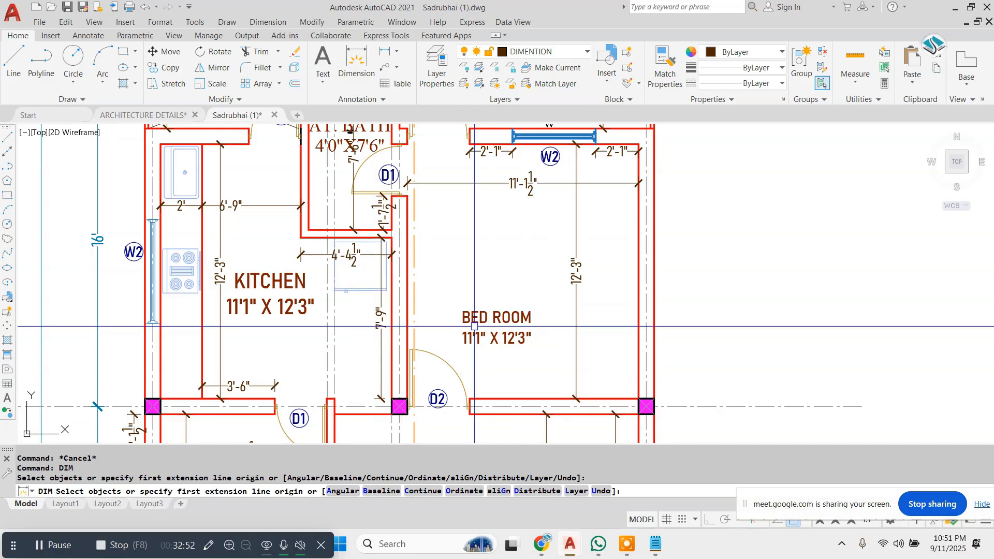
{"action": "key", "text": "Escape"}
{"action": "key", "text": "Escape"}
Step: Add a linear dimension to the hall's upper wall segment from the D2 door opening to the outer inside corner, just below the wall
{"action": "left_click", "coordinate": [272, 22]}
{"action": "left_click", "coordinate": [293, 53]}
{"action": "scroll", "coordinate": [342, 294], "scroll_direction": "down", "scroll_amount": 2}
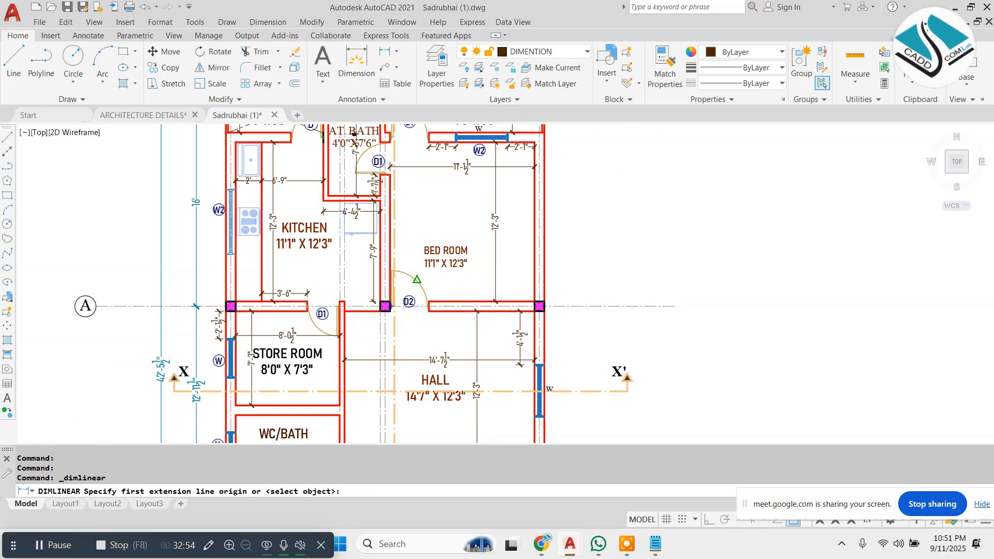
{"action": "scroll", "coordinate": [342, 294], "scroll_direction": "up", "scroll_amount": 4}
{"action": "left_click", "coordinate": [351, 271]}
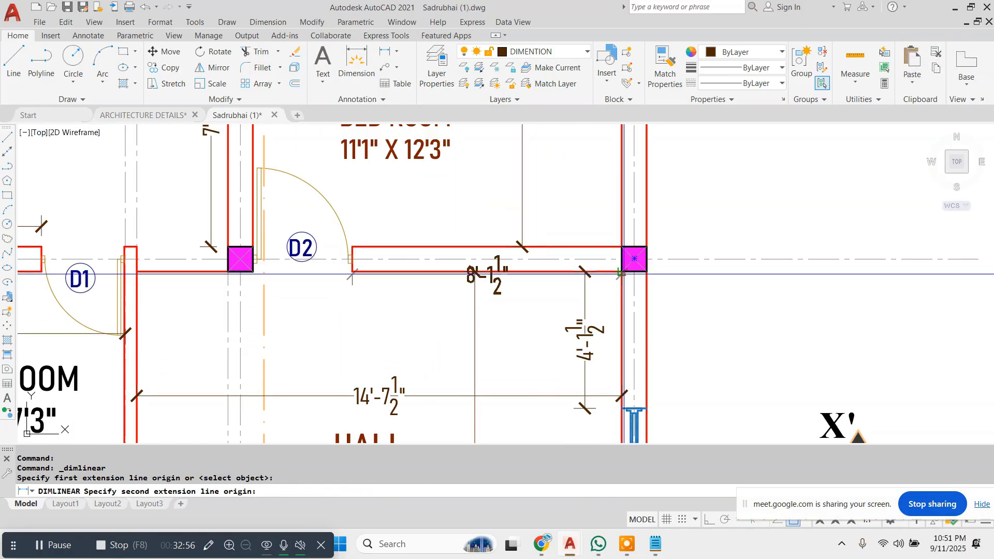
{"action": "left_click", "coordinate": [621, 273]}
{"action": "left_click", "coordinate": [482, 292]}
Step: Try to dimension the hall's upper wall segment from the store room's wall to the column beside door D2, and erase that dimension
{"action": "scroll", "coordinate": [481, 293], "scroll_direction": "down", "scroll_amount": 3}
{"action": "scroll", "coordinate": [361, 221], "scroll_direction": "up", "scroll_amount": 3}
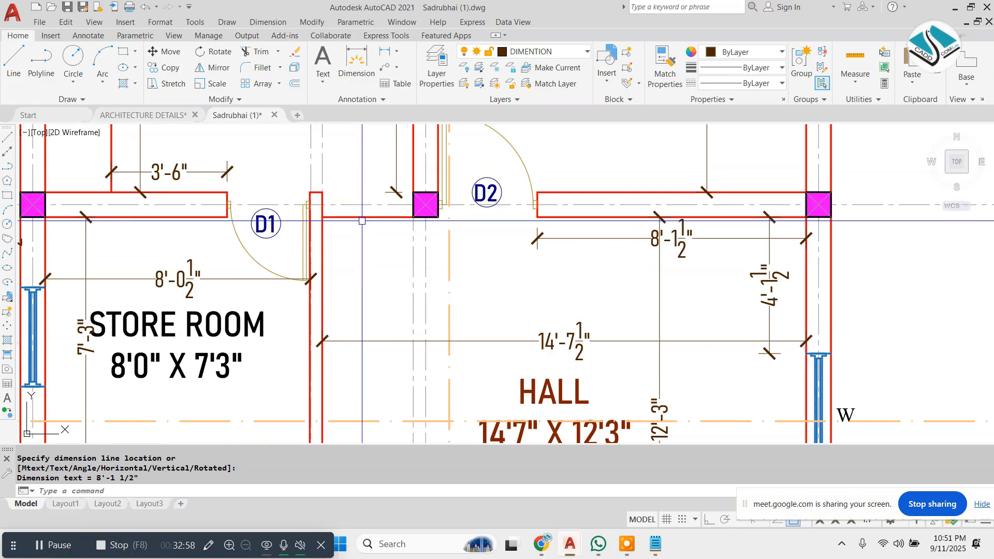
{"action": "key", "text": "Escape"}
{"action": "key", "text": "space"}
{"action": "left_click", "coordinate": [316, 220]}
{"action": "left_click", "coordinate": [434, 218]}
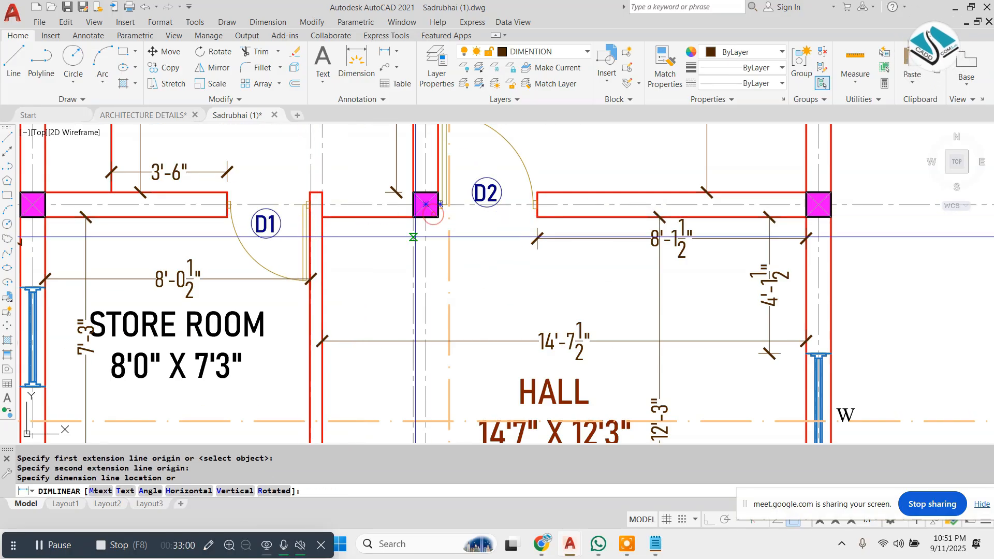
{"action": "left_click", "coordinate": [341, 238]}
{"action": "key", "text": "Escape"}
{"action": "key", "text": "space"}
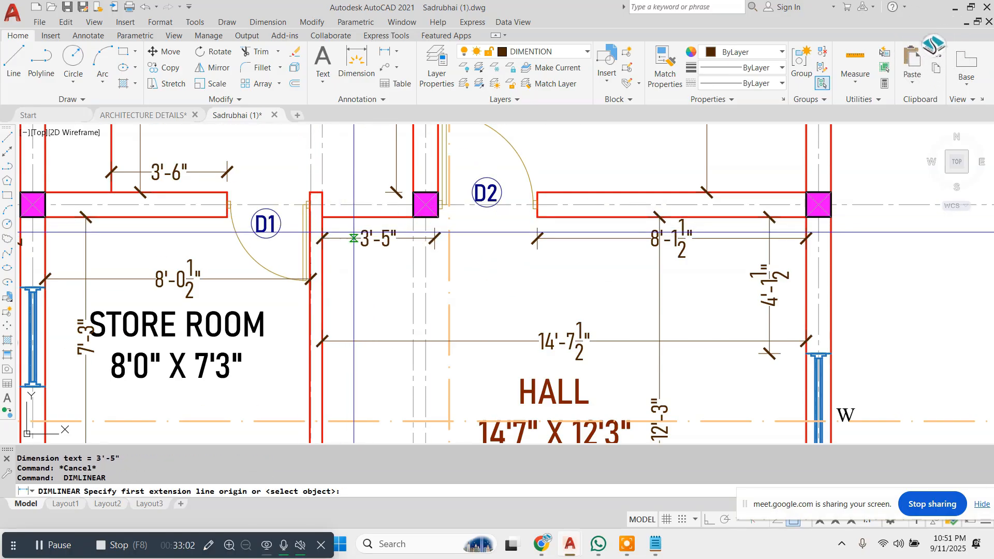
{"action": "key", "text": "Escape"}
{"action": "left_click", "coordinate": [360, 236]}
Step: Dimension the hall's upper wall from the store room side corner to the column's far corner at door D2, aligned with the neighbouring dimension
{"action": "left_click", "coordinate": [268, 21]}
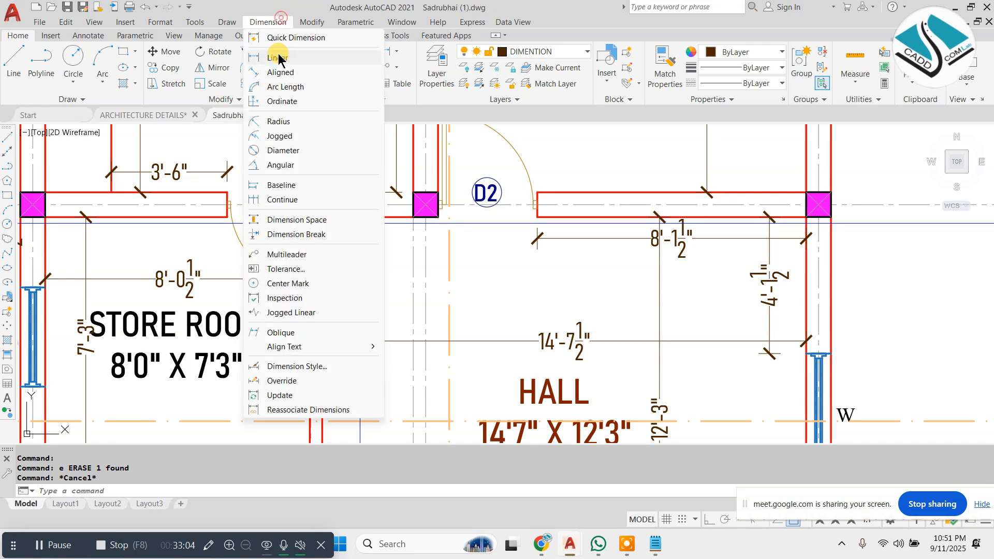
{"action": "left_click", "coordinate": [282, 56]}
{"action": "left_click", "coordinate": [322, 217]}
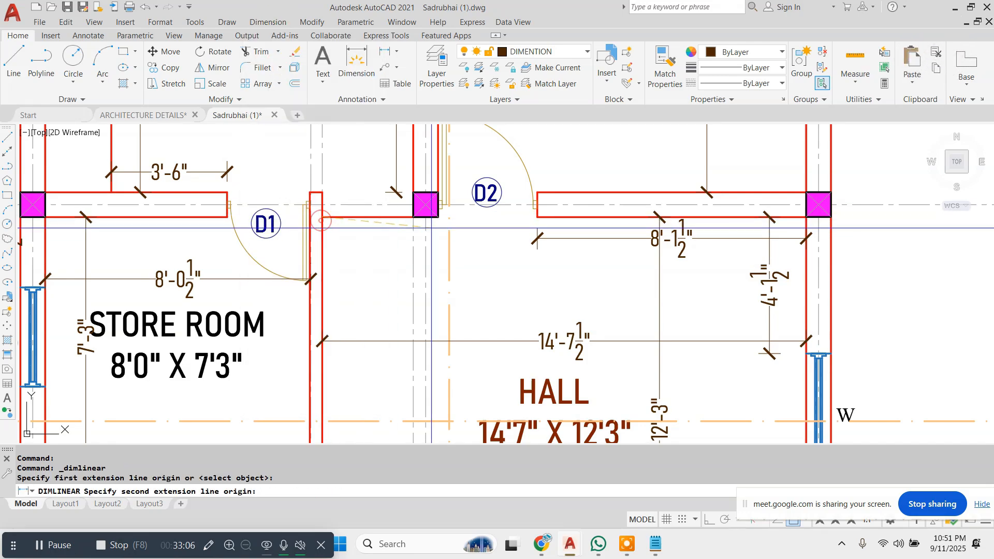
{"action": "left_click", "coordinate": [438, 217]}
{"action": "left_click", "coordinate": [381, 238]}
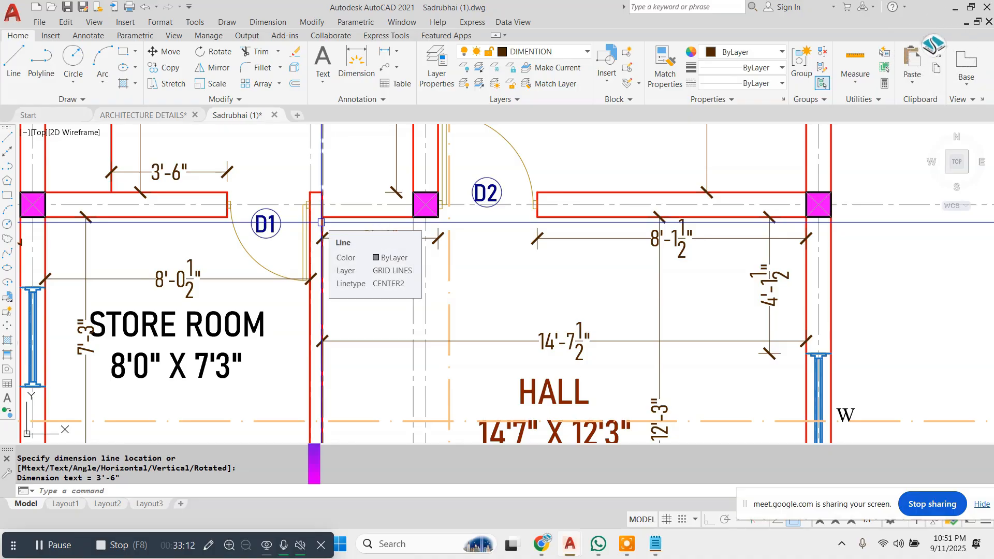
Step: Dimension the hall's inside length along the wall shared with the store room and WC/bath, placed just inside the hall
{"action": "key", "text": "space"}
{"action": "left_click", "coordinate": [322, 217]}
{"action": "scroll", "coordinate": [327, 215], "scroll_direction": "down", "scroll_amount": 4}
{"action": "scroll", "coordinate": [334, 376], "scroll_direction": "up", "scroll_amount": 4}
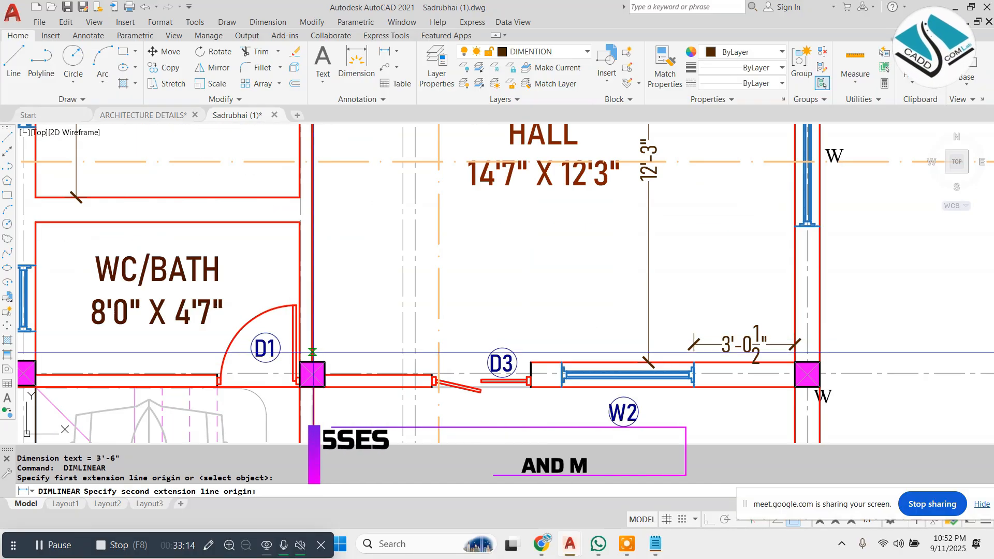
{"action": "left_click", "coordinate": [312, 352]}
{"action": "left_click", "coordinate": [347, 310]}
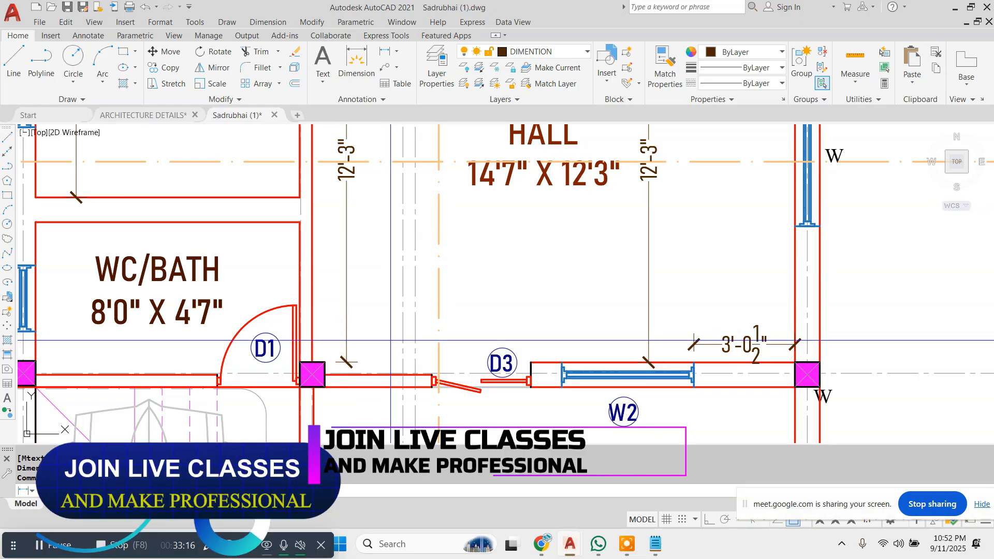
Step: Dimension the hall's lower wall segment from the column beside the WC/bath to the D3 door opening, placed just above the wall
{"action": "left_click", "coordinate": [325, 374]}
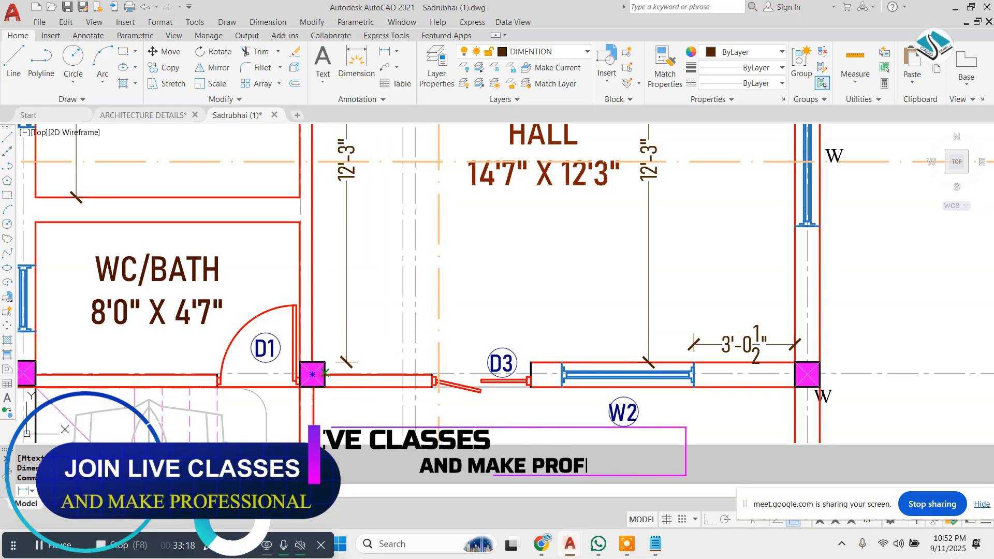
{"action": "left_click", "coordinate": [432, 377]}
{"action": "left_click", "coordinate": [415, 358]}
{"action": "middle_click_drag", "start_coordinate": [529, 357], "coordinate": [429, 318]}
{"action": "scroll", "coordinate": [429, 318], "scroll_direction": "down", "scroll_amount": 2}
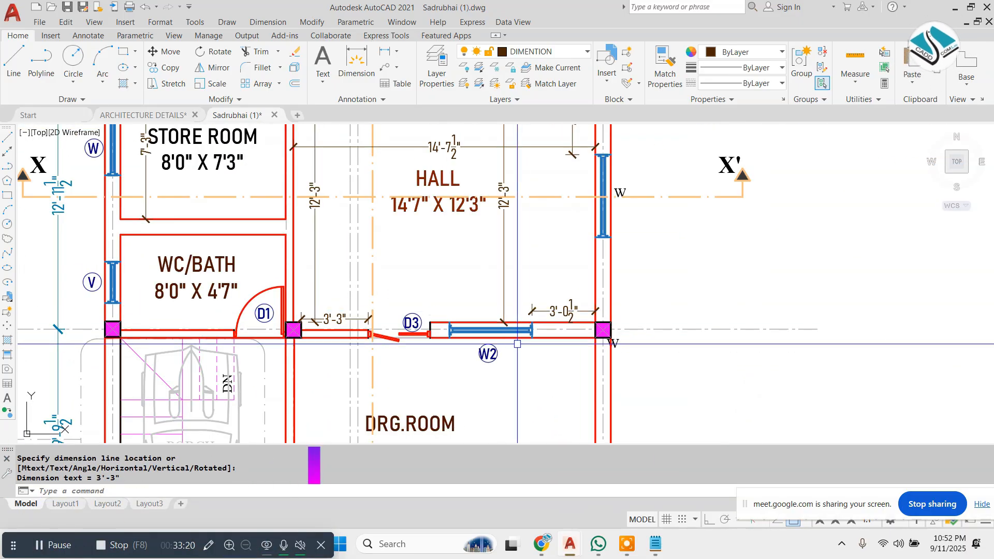
Step: Dimension the drawing room's inside depth from the end of hall window W2 down to the front wall
{"action": "key", "text": "space"}
{"action": "left_click", "coordinate": [535, 338]}
{"action": "middle_click_drag", "start_coordinate": [537, 352], "coordinate": [507, 222]}
{"action": "left_click", "coordinate": [508, 389]}
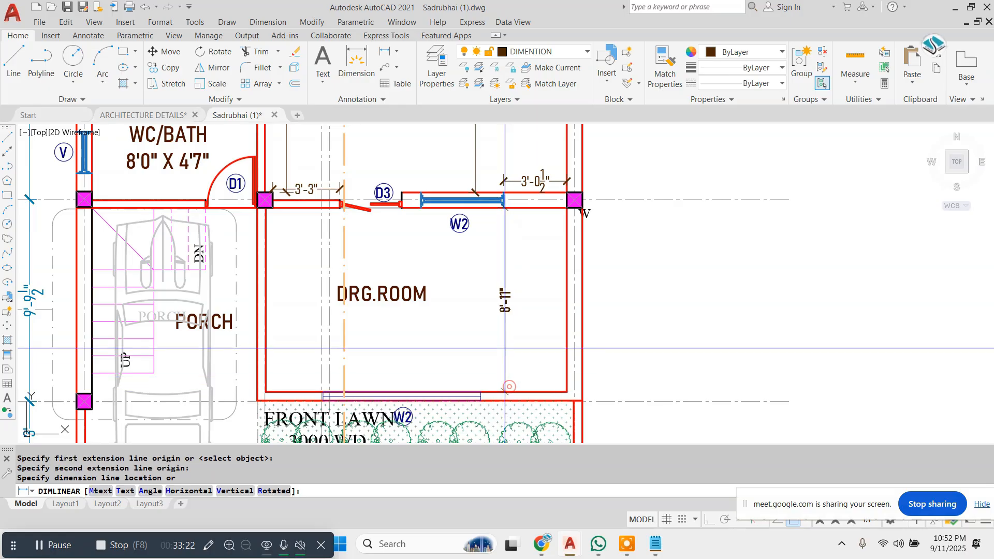
{"action": "left_click", "coordinate": [504, 348]}
{"action": "key", "text": "Escape"}
Step: Dimension the drawing room's inside width between its side walls, placed just above the room label
{"action": "key", "text": "space"}
{"action": "left_click", "coordinate": [265, 273]}
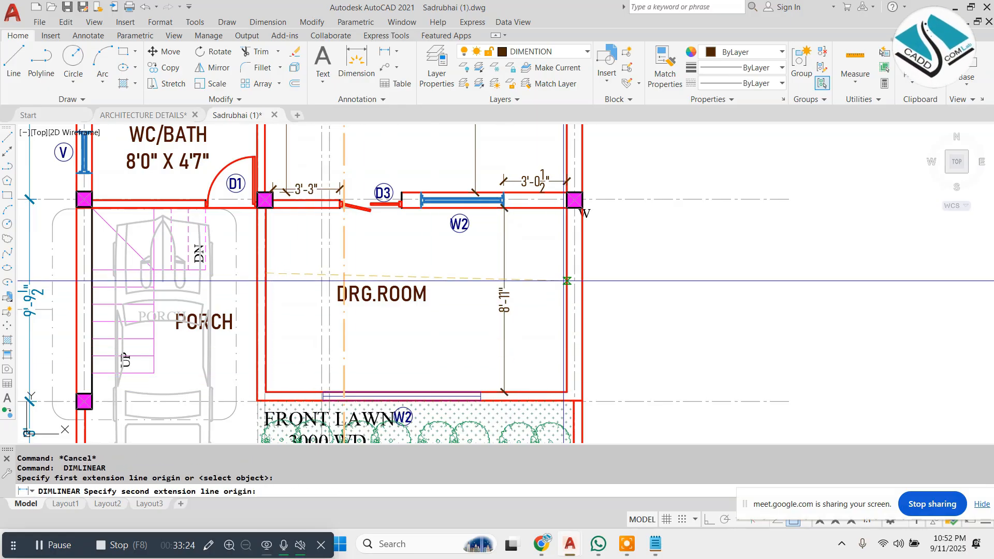
{"action": "left_click", "coordinate": [563, 280]}
{"action": "left_click", "coordinate": [537, 271]}
Step: Dimension the drawing room's front wall segment from the window's end to the outer side wall, placed just inside the room
{"action": "middle_click_drag", "start_coordinate": [489, 384], "coordinate": [423, 307]}
{"action": "scroll", "coordinate": [423, 306], "scroll_direction": "up", "scroll_amount": 4}
{"action": "key", "text": "Escape"}
{"action": "key", "text": "space"}
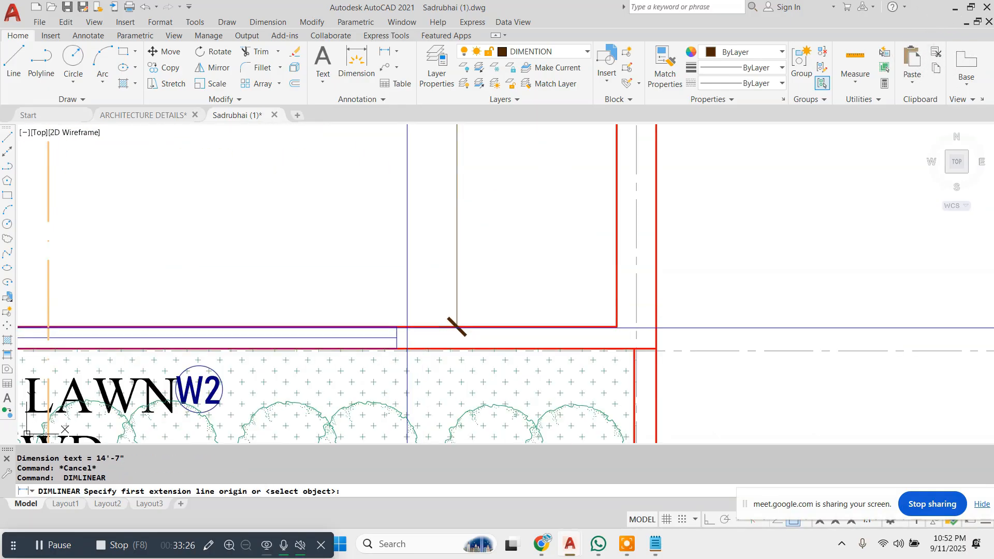
{"action": "left_click", "coordinate": [397, 326]}
{"action": "left_click", "coordinate": [616, 326]}
{"action": "left_click", "coordinate": [555, 304]}
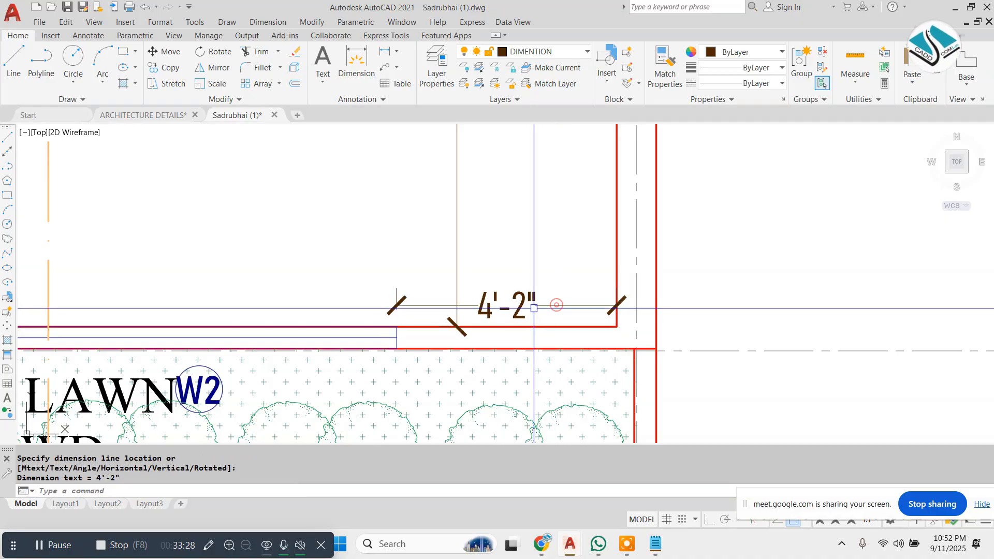
Step: Dimension the drawing room's front wall segment from the porch-side wall to the near end of the front window, inside the room
{"action": "scroll", "coordinate": [555, 304], "scroll_direction": "down", "scroll_amount": 4}
{"action": "scroll", "coordinate": [374, 305], "scroll_direction": "up", "scroll_amount": 4}
{"action": "key", "text": "Escape"}
{"action": "key", "text": "space"}
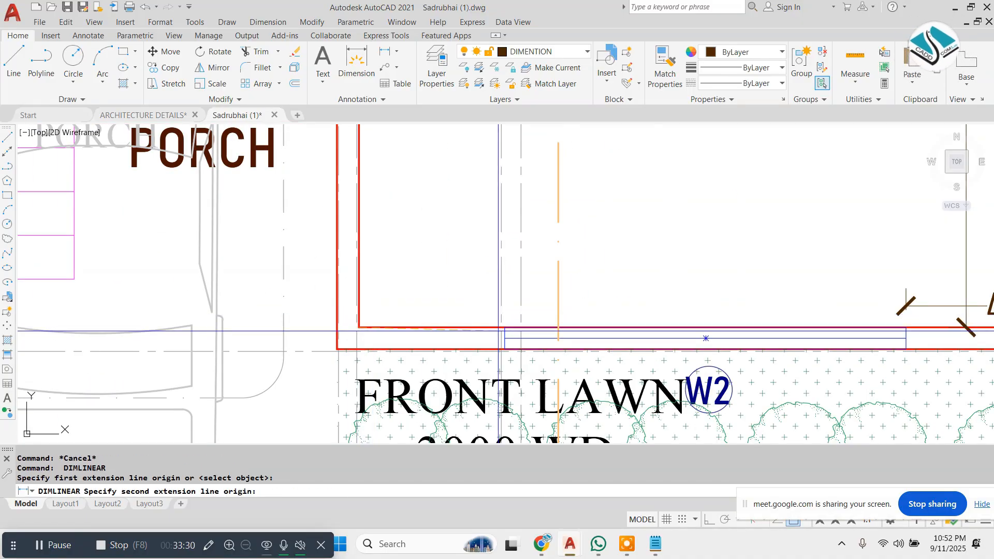
{"action": "left_click", "coordinate": [500, 330]}
{"action": "left_click", "coordinate": [497, 284]}
Step: Dimension the front lawn's depth from the drawing room's front wall to the boundary wall
{"action": "scroll", "coordinate": [497, 284], "scroll_direction": "down", "scroll_amount": 4}
{"action": "scroll", "coordinate": [614, 285], "scroll_direction": "up", "scroll_amount": 5}
{"action": "key", "text": "Escape"}
{"action": "key", "text": "space"}
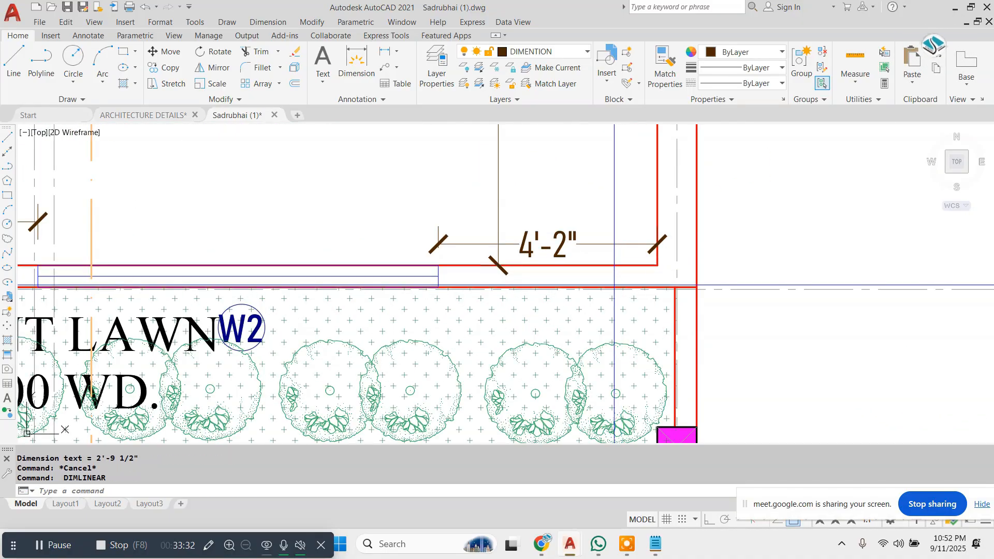
{"action": "left_click", "coordinate": [613, 287]}
{"action": "middle_click_drag", "start_coordinate": [618, 391], "coordinate": [605, 325]}
{"action": "left_click", "coordinate": [600, 377]}
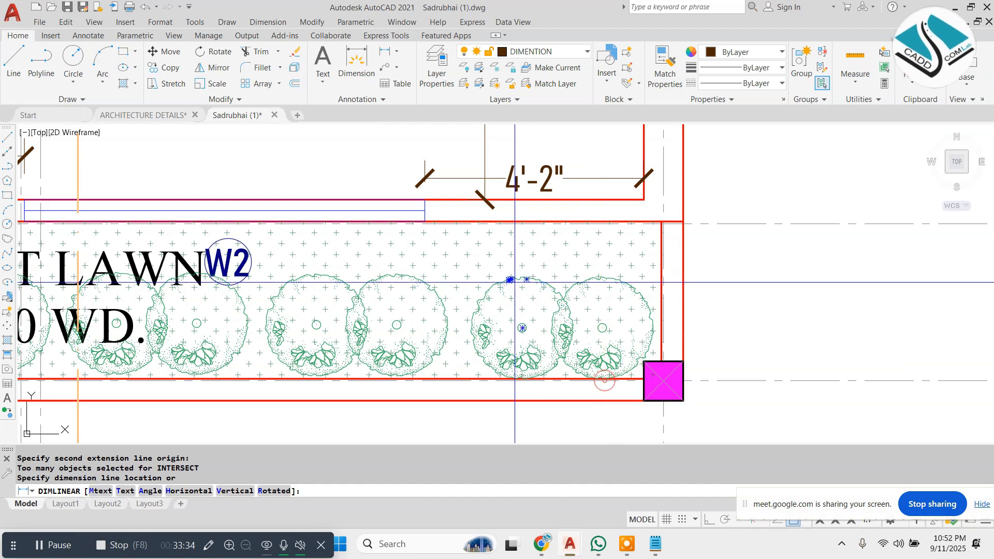
{"action": "scroll", "coordinate": [603, 290], "scroll_direction": "down", "scroll_amount": 2}
{"action": "left_click", "coordinate": [604, 282]}
Step: Dimension the front lawn's width along the drawing room's front wall, with the dimension line placed across the planting
{"action": "key", "text": "Escape"}
{"action": "key", "text": "space"}
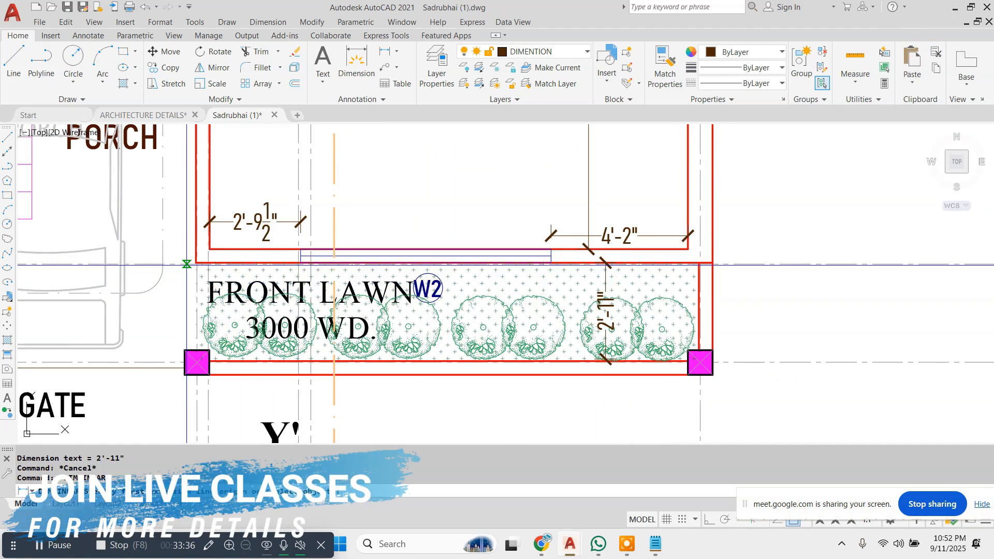
{"action": "left_click", "coordinate": [700, 263]}
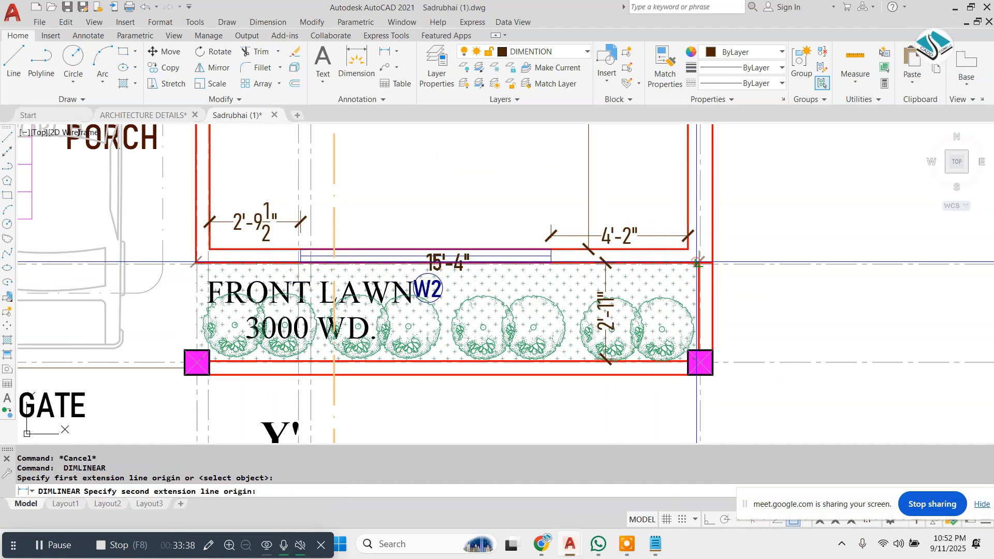
{"action": "left_click", "coordinate": [530, 328]}
Step: Dimension the porch's length from the WC/bath wall to the gate line, placed over the stairs
{"action": "scroll", "coordinate": [530, 328], "scroll_direction": "down", "scroll_amount": 2}
{"action": "middle_click_drag", "start_coordinate": [276, 318], "coordinate": [293, 335]}
{"action": "middle_click_drag", "start_coordinate": [275, 235], "coordinate": [297, 316]}
{"action": "key", "text": "Escape"}
{"action": "key", "text": "space"}
{"action": "left_click", "coordinate": [244, 192]}
{"action": "middle_click_drag", "start_coordinate": [248, 342], "coordinate": [232, 299]}
{"action": "left_click", "coordinate": [245, 329]}
{"action": "left_click", "coordinate": [250, 243]}
Step: Dimension the porch's inside width between its outer wall and the drawing room wall, placed across the upper stairs
{"action": "middle_click_drag", "start_coordinate": [242, 177], "coordinate": [239, 196]}
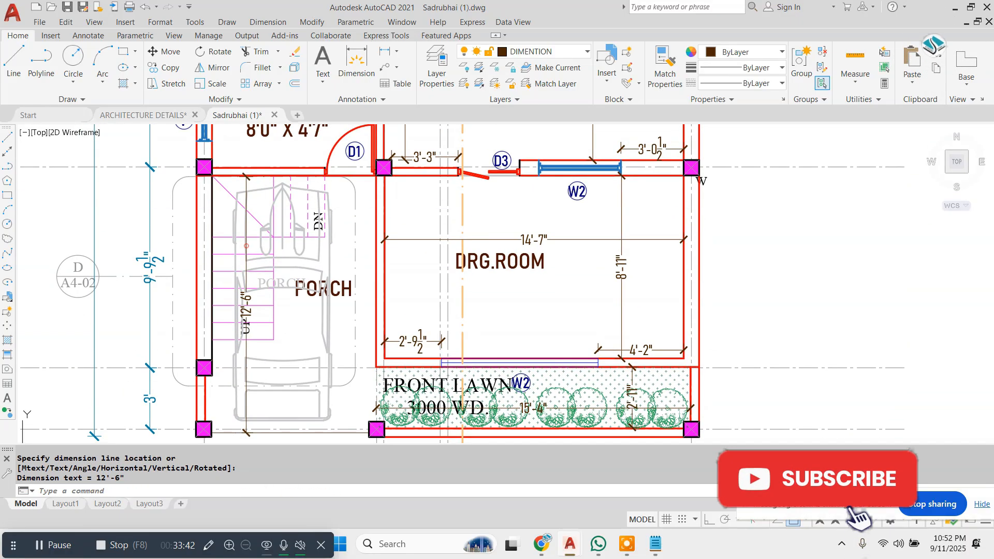
{"action": "scroll", "coordinate": [238, 195], "scroll_direction": "up", "scroll_amount": 2}
{"action": "key", "text": "Escape"}
{"action": "key", "text": "space"}
{"action": "left_click", "coordinate": [464, 213]}
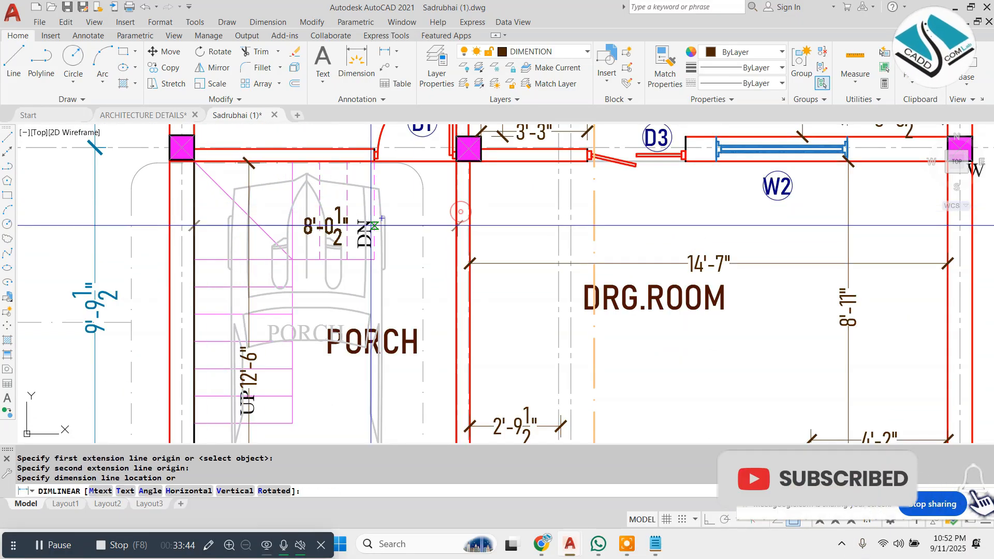
{"action": "left_click", "coordinate": [269, 239]}
Step: Dimension the WC/bath's lower wall segment from the corner column to the D1 door opening, placed just above the wall
{"action": "middle_click_drag", "start_coordinate": [259, 144], "coordinate": [259, 243]}
{"action": "key", "text": "Escape"}
{"action": "key", "text": "space"}
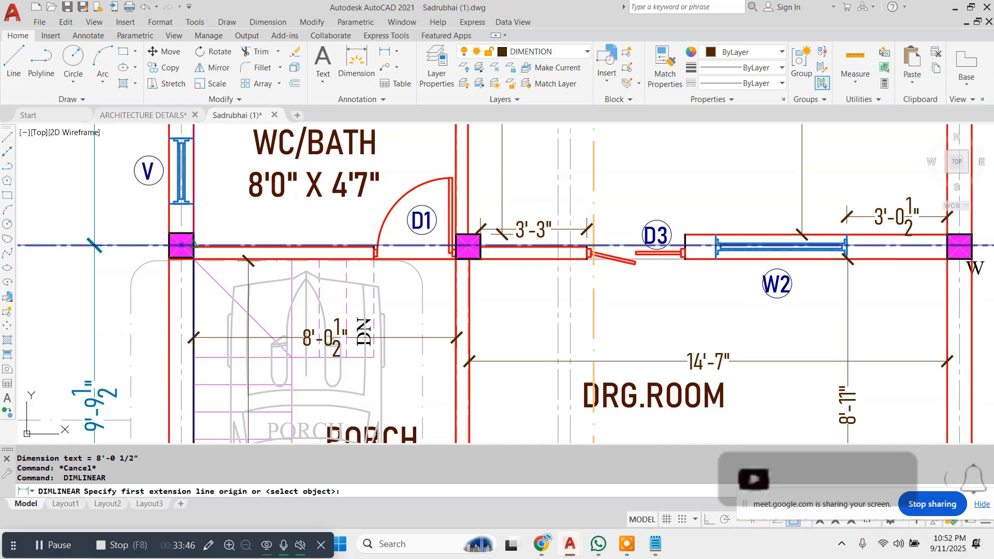
{"action": "left_click", "coordinate": [193, 247]}
{"action": "left_click", "coordinate": [375, 247]}
{"action": "left_click", "coordinate": [333, 233]}
Step: Copy the detail cloud and its D/A-05 tag around the main gate in the ARCHITECTURE DETAILS drawing to the clipboard
{"action": "scroll", "coordinate": [406, 235], "scroll_direction": "down", "scroll_amount": 6}
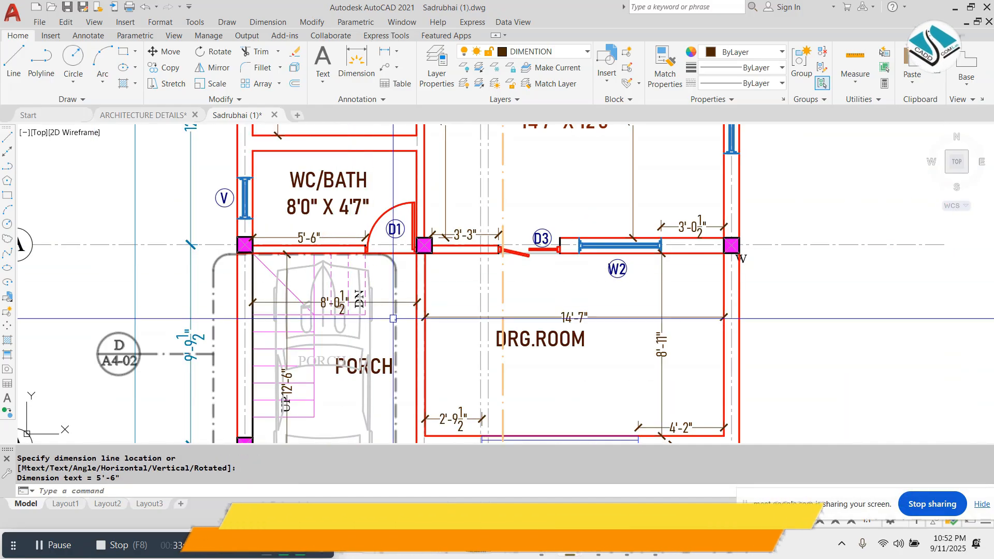
{"action": "scroll", "coordinate": [406, 235], "scroll_direction": "up", "scroll_amount": 2}
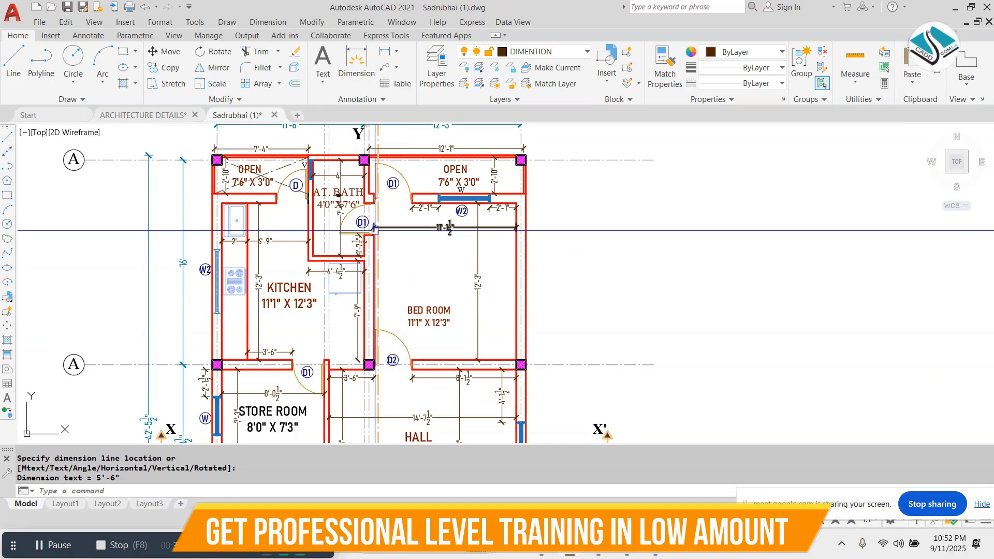
{"action": "scroll", "coordinate": [403, 234], "scroll_direction": "down", "scroll_amount": 3}
{"action": "scroll", "coordinate": [398, 231], "scroll_direction": "up", "scroll_amount": 1}
{"action": "scroll", "coordinate": [397, 232], "scroll_direction": "down", "scroll_amount": 2}
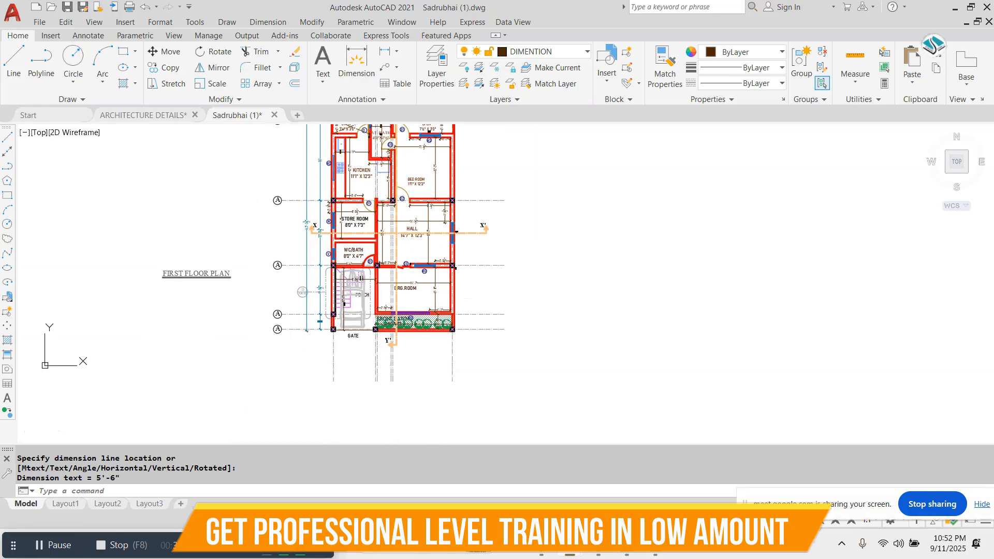
{"action": "scroll", "coordinate": [361, 309], "scroll_direction": "up", "scroll_amount": 5}
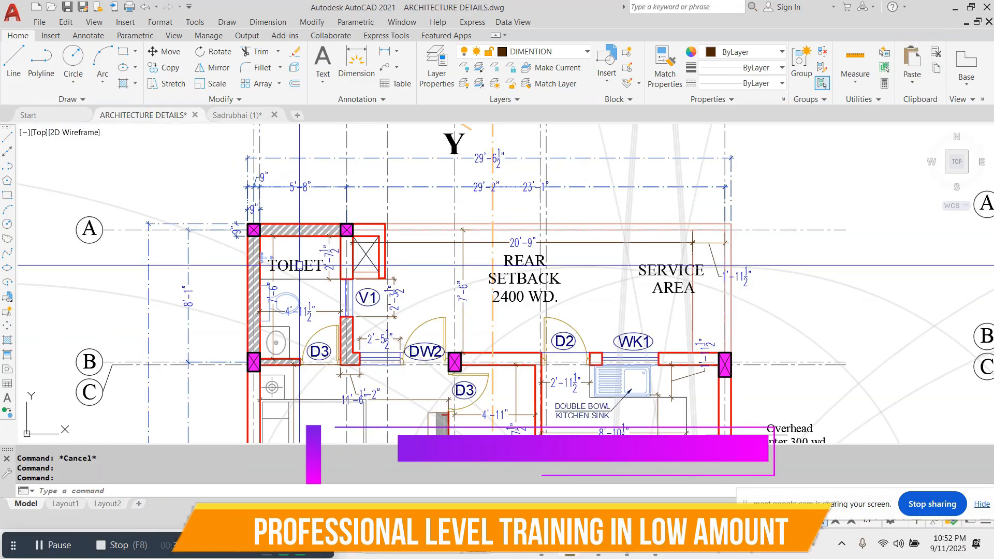
{"action": "scroll", "coordinate": [444, 360], "scroll_direction": "down", "scroll_amount": 8}
{"action": "middle_click_drag", "start_coordinate": [444, 360], "coordinate": [350, 206]}
{"action": "scroll", "coordinate": [354, 330], "scroll_direction": "up", "scroll_amount": 8}
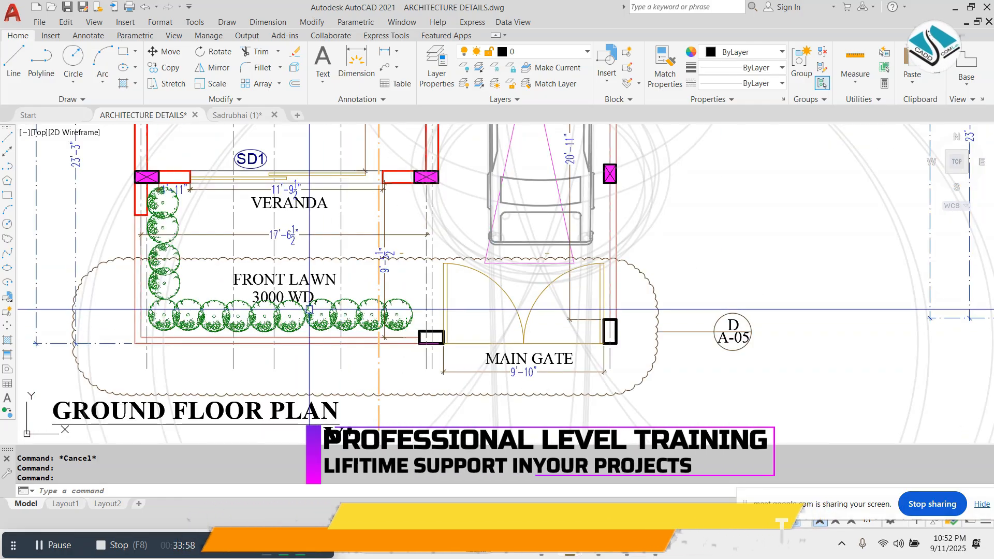
{"action": "left_click", "coordinate": [766, 312]}
{"action": "left_click", "coordinate": [657, 412]}
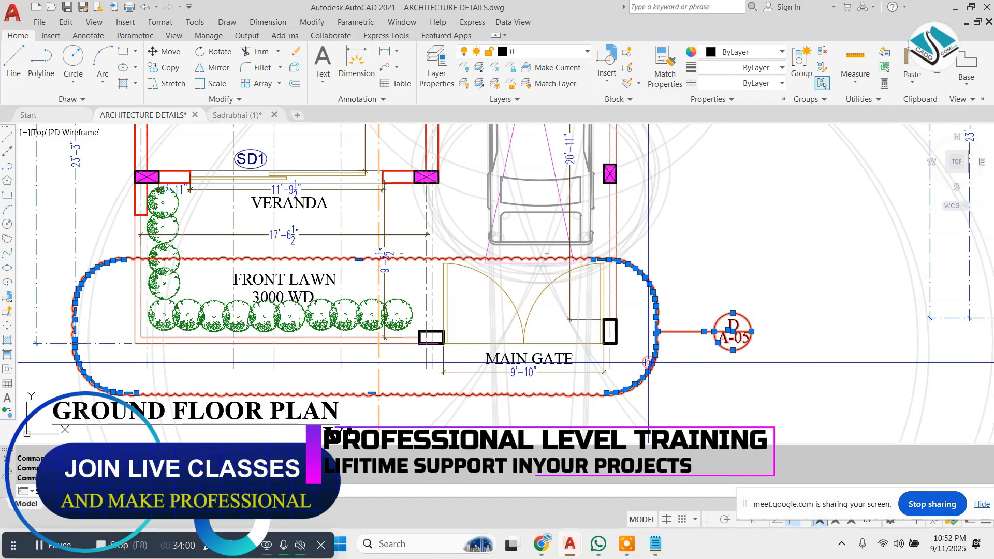
{"action": "key", "text": "ctrl+c"}
Step: Paste the copied detail cloud and D/A-05 tag into the floor plan drawing, in the empty space beside the plan
{"action": "left_click", "coordinate": [251, 116]}
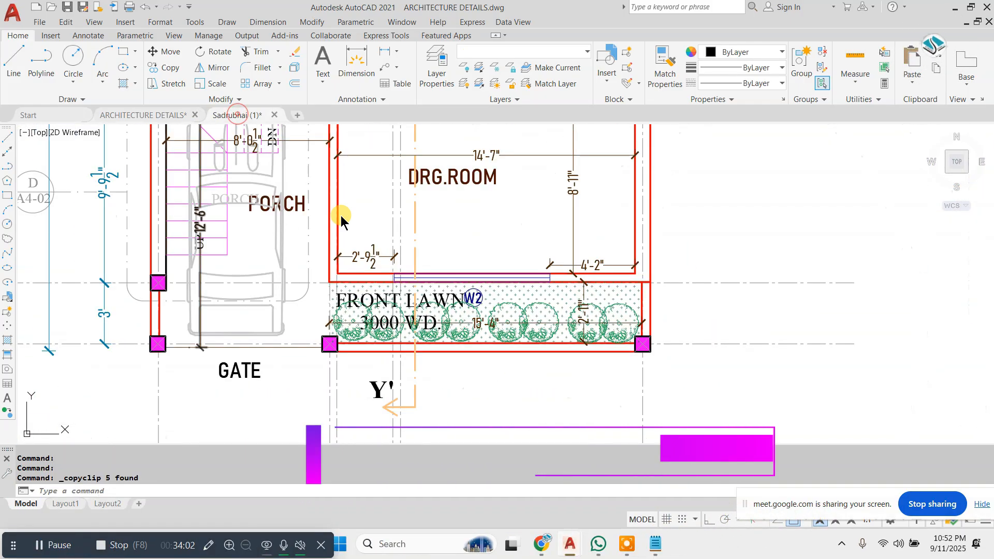
{"action": "key", "text": "ctrl+v"}
{"action": "scroll", "coordinate": [383, 334], "scroll_direction": "down", "scroll_amount": 5}
{"action": "left_click", "coordinate": [654, 326]}
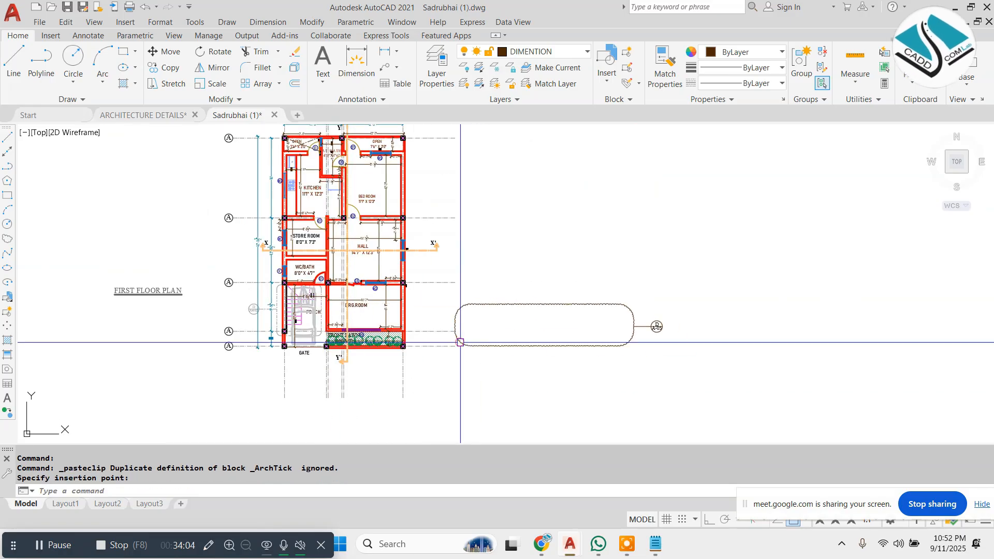
{"action": "scroll", "coordinate": [657, 324], "scroll_direction": "up", "scroll_amount": 5}
{"action": "left_click", "coordinate": [394, 395]}
{"action": "type", "text": "d"}
{"action": "key", "text": "Escape"}
{"action": "key", "text": "Escape"}
Step: Draw a rectangle around the gate and front lawn, extending slightly beyond both side walls and below the boundary wall
{"action": "scroll", "coordinate": [712, 257], "scroll_direction": "down", "scroll_amount": 2}
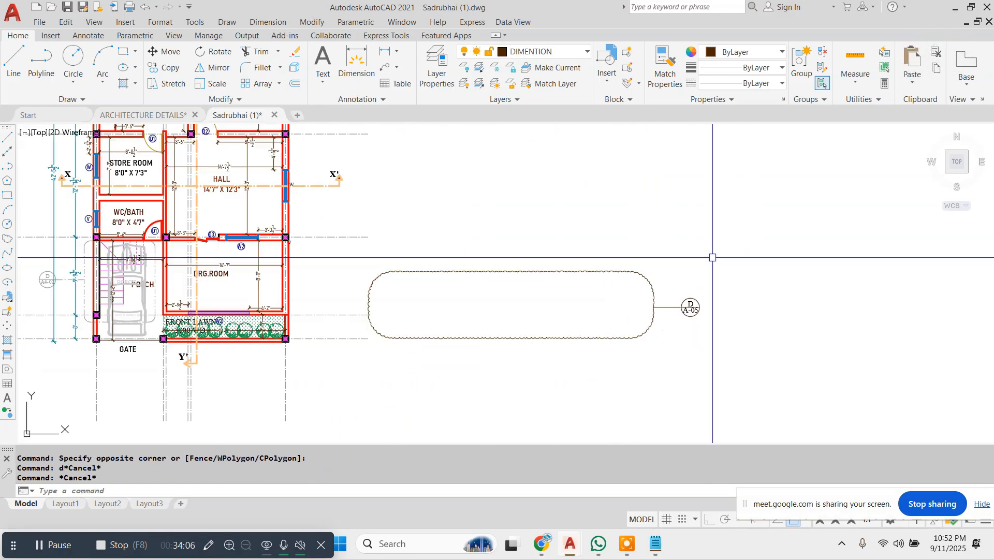
{"action": "middle_click_drag", "start_coordinate": [481, 285], "coordinate": [535, 280]}
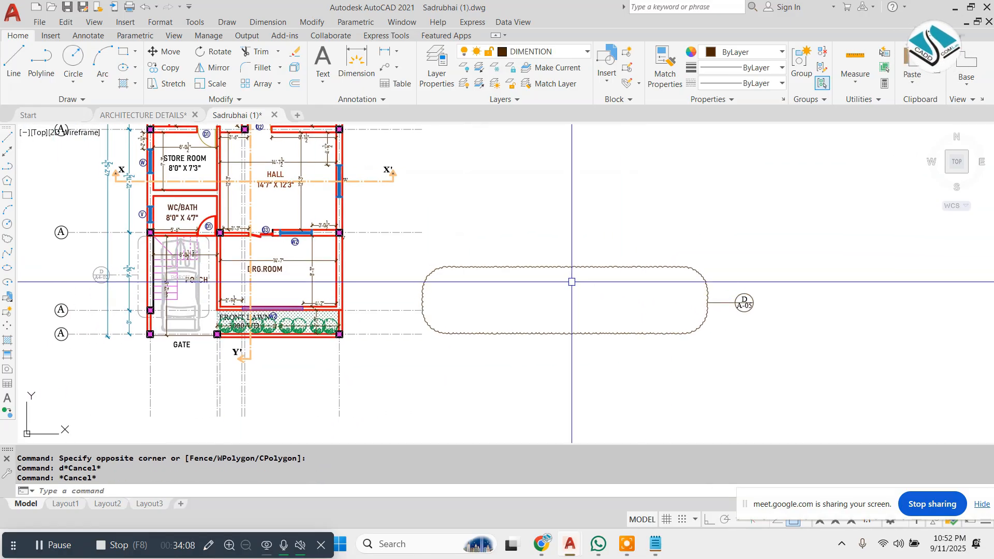
{"action": "scroll", "coordinate": [222, 284], "scroll_direction": "up", "scroll_amount": 2}
{"action": "type", "text": "r"}
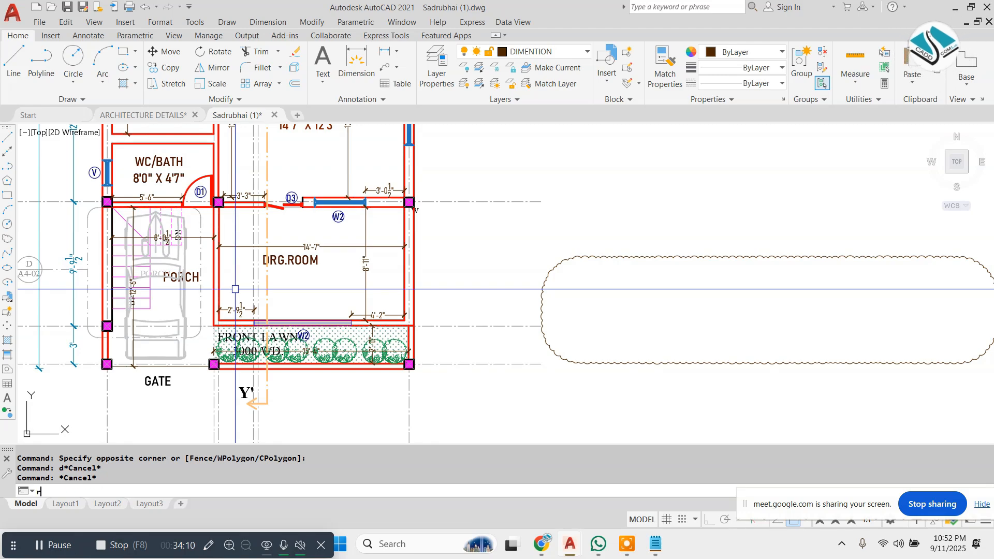
{"action": "type", "text": "ec"}
{"action": "key", "text": "Return"}
{"action": "scroll", "coordinate": [143, 336], "scroll_direction": "up", "scroll_amount": 2}
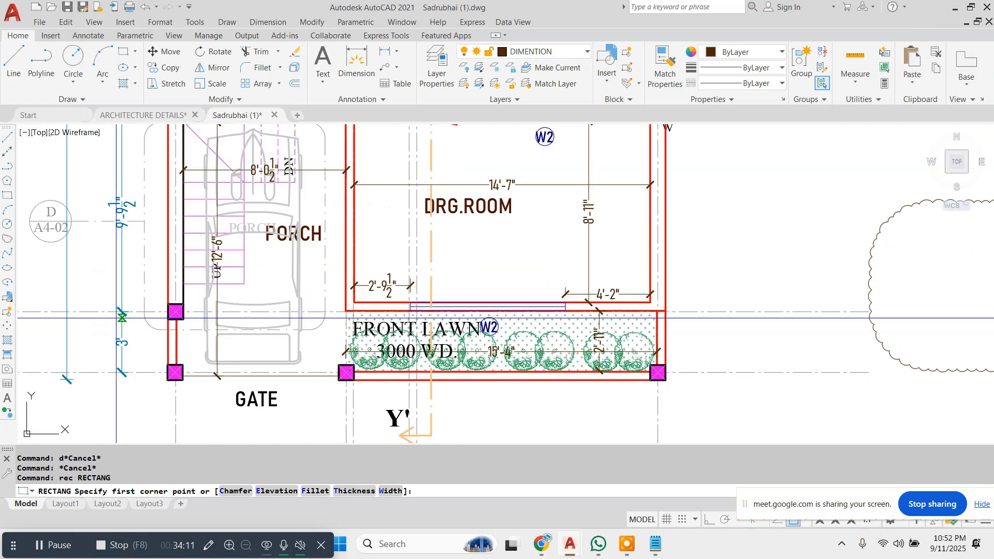
{"action": "left_click", "coordinate": [143, 336]}
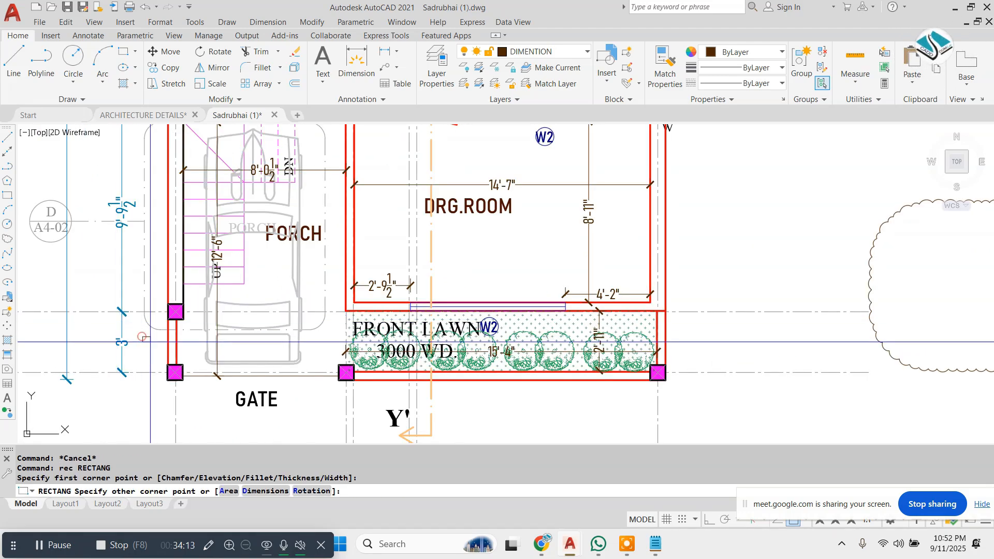
{"action": "left_click", "coordinate": [701, 414]}
Step: Fillet the two gate-side corners of the new rectangle with a 1' radius
{"action": "type", "text": "f"}
{"action": "key", "text": "Return"}
{"action": "type", "text": "1"}
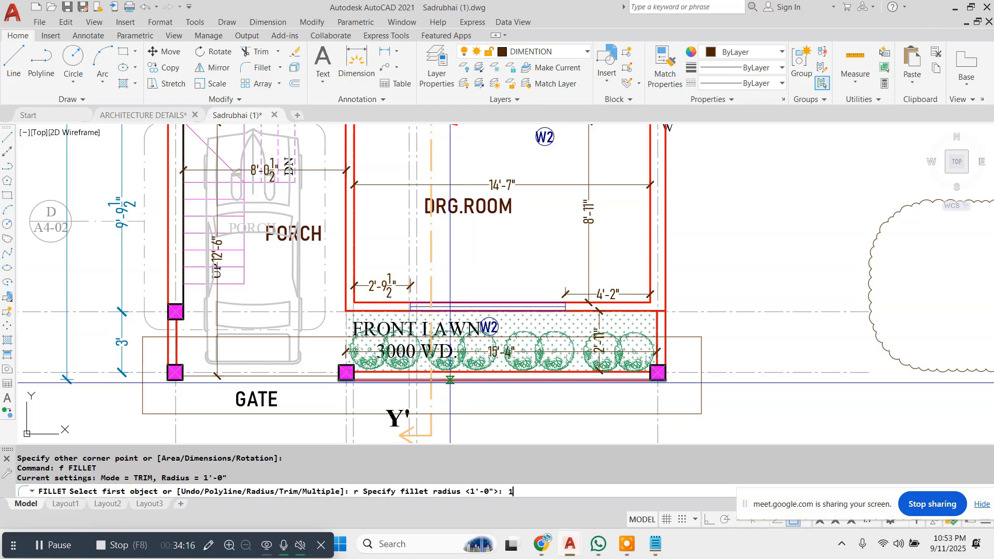
{"action": "type", "text": "'"}
{"action": "key", "text": "Return"}
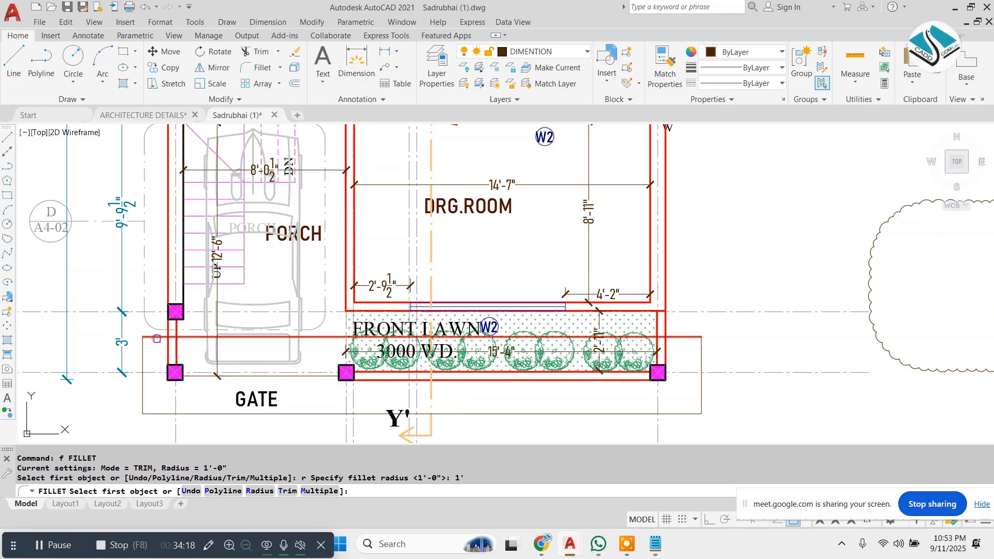
{"action": "left_click", "coordinate": [143, 359]}
{"action": "key", "text": "Return"}
{"action": "left_click", "coordinate": [141, 395]}
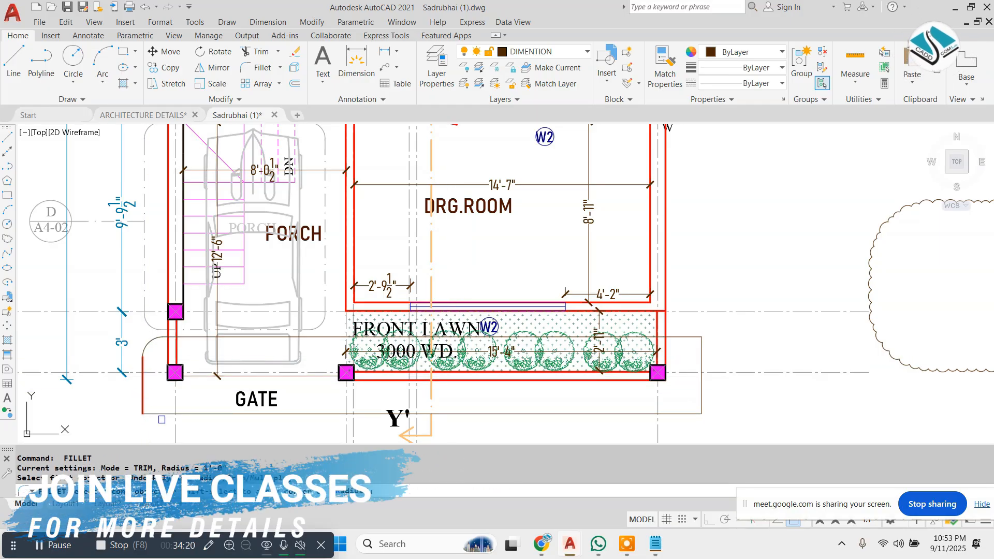
{"action": "left_click", "coordinate": [165, 412]}
Step: Fillet the rectangle's remaining two corners at the lawn end with the same radius
{"action": "key", "text": "Escape"}
{"action": "key", "text": "Return"}
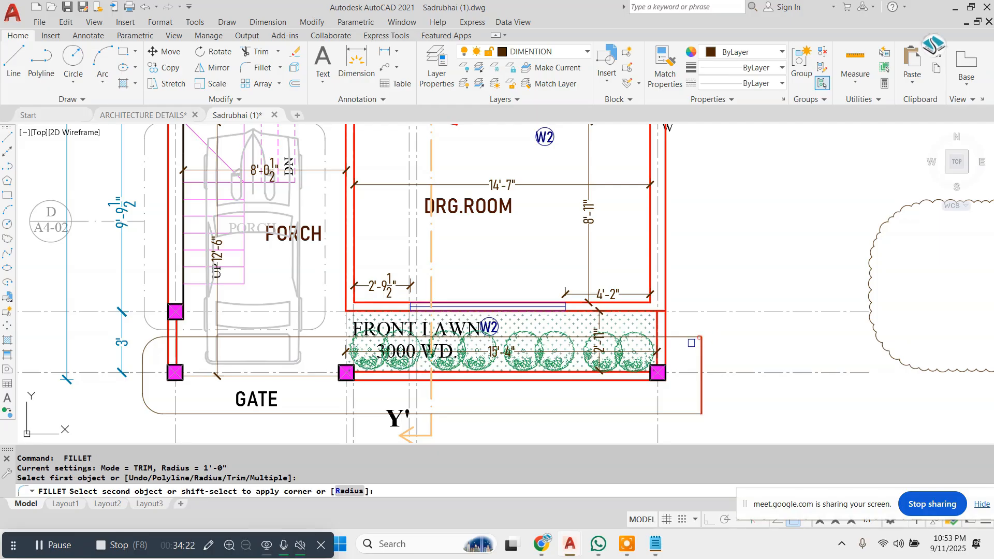
{"action": "left_click", "coordinate": [691, 338]}
{"action": "key", "text": "Escape"}
{"action": "key", "text": "Return"}
{"action": "left_click", "coordinate": [701, 412]}
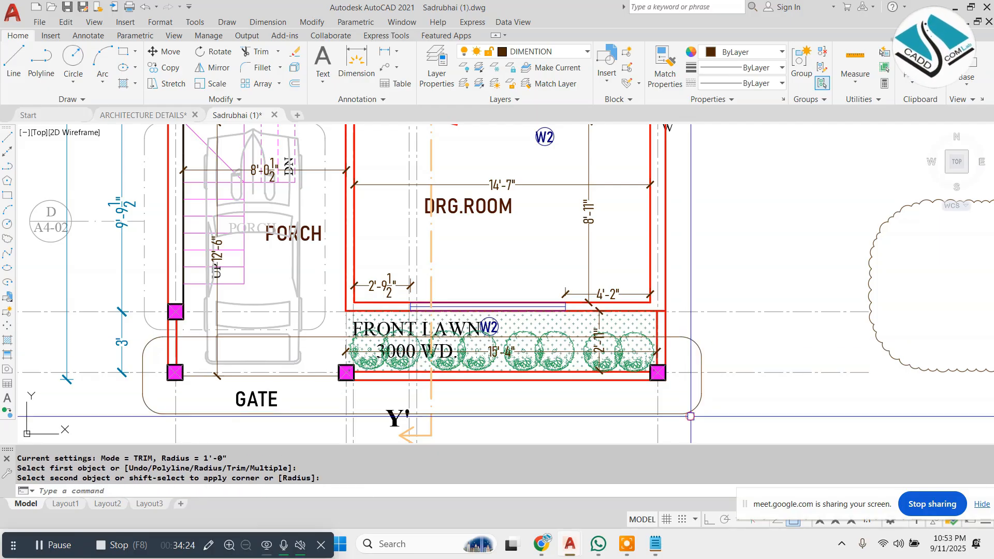
{"action": "scroll", "coordinate": [386, 320], "scroll_direction": "down", "scroll_amount": 3}
{"action": "key", "text": "Escape"}
{"action": "key", "text": "Escape"}
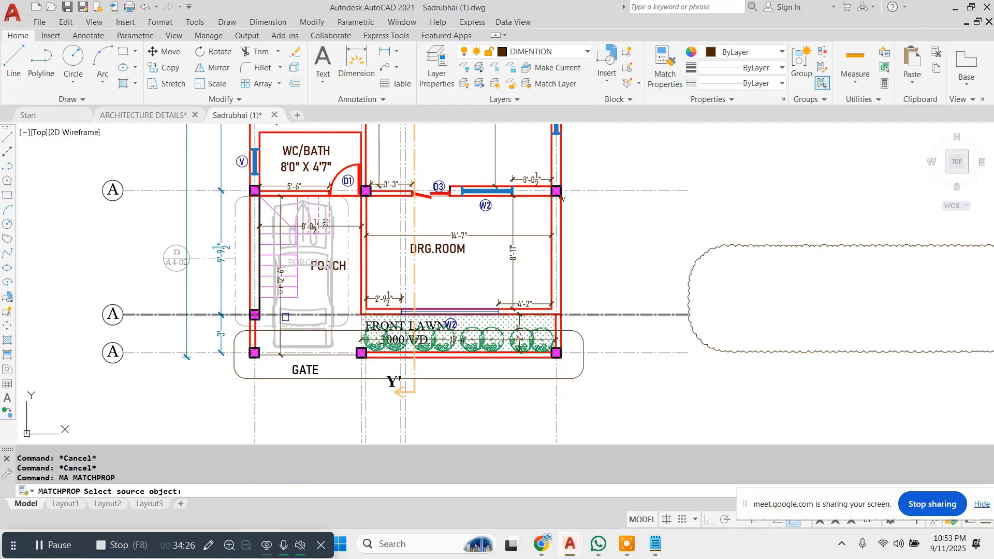
Step: Match the properties of the porch's dash-dot detail outline onto the rounded rectangle around the gate and lawn
{"action": "scroll", "coordinate": [229, 317], "scroll_direction": "up", "scroll_amount": 4}
{"action": "scroll", "coordinate": [245, 247], "scroll_direction": "down", "scroll_amount": 2}
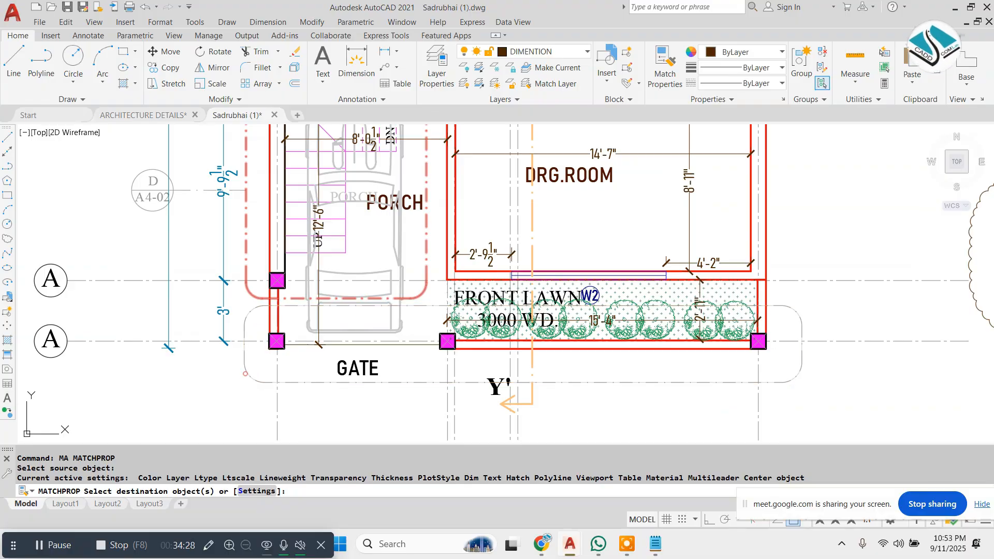
{"action": "left_click", "coordinate": [245, 373]}
{"action": "key", "text": "Escape"}
Step: Erase the pasted scalloped detail cloud beside the plan, keeping its leader and D/A-05 tag
{"action": "scroll", "coordinate": [245, 373], "scroll_direction": "down", "scroll_amount": 2}
{"action": "middle_click_drag", "start_coordinate": [584, 346], "coordinate": [507, 363]}
{"action": "left_click", "coordinate": [748, 225]}
{"action": "left_click", "coordinate": [639, 314]}
{"action": "type", "text": "e"}
Step: Move the D/A-05 tag and its leader beside the lawn end of the rounded gate and lawn outline
{"action": "middle_click_drag", "start_coordinate": [759, 319], "coordinate": [542, 299]}
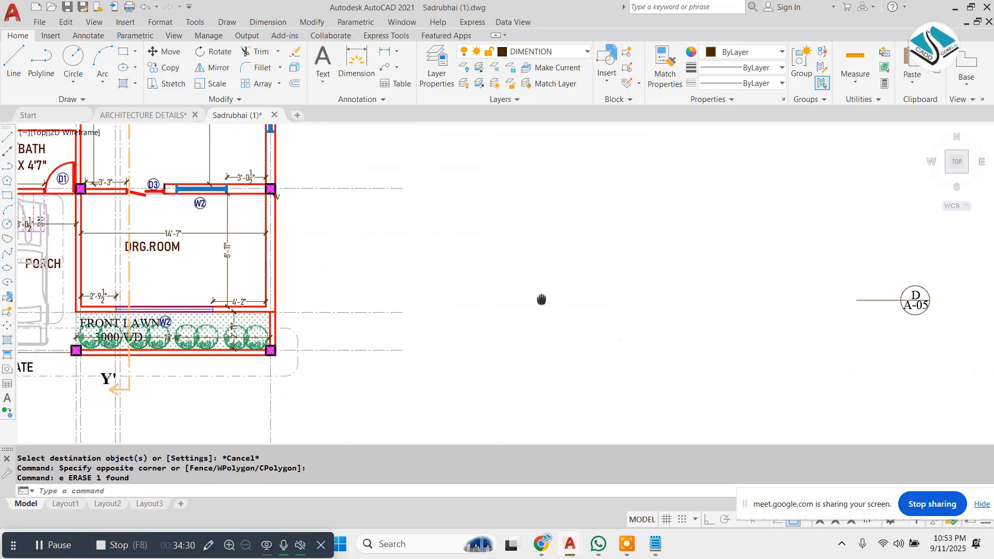
{"action": "middle_click_drag", "start_coordinate": [844, 280], "coordinate": [741, 271]}
{"action": "scroll", "coordinate": [796, 290], "scroll_direction": "up", "scroll_amount": 4}
{"action": "left_click", "coordinate": [914, 242]}
{"action": "left_click", "coordinate": [747, 325]}
{"action": "type", "text": "m"}
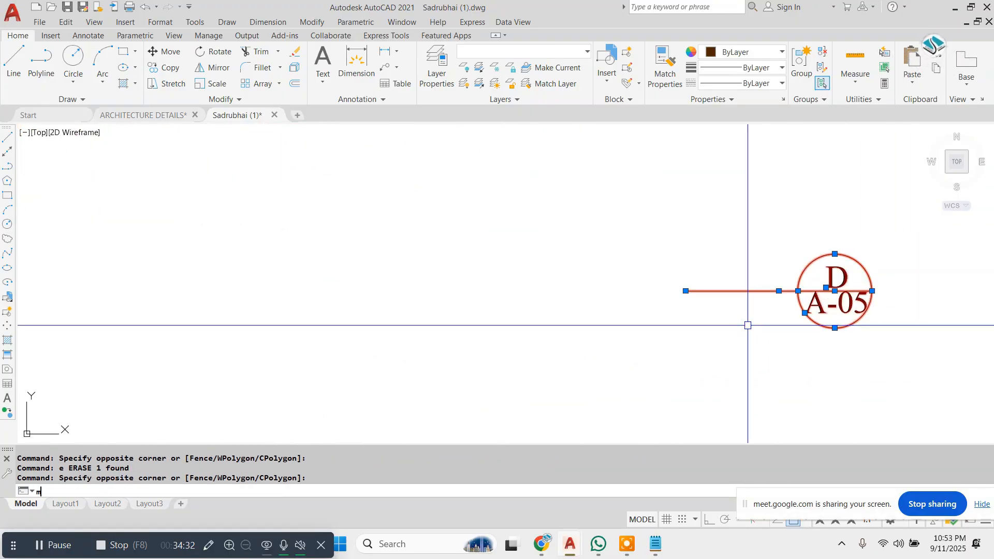
{"action": "left_click", "coordinate": [686, 293]}
{"action": "scroll", "coordinate": [484, 337], "scroll_direction": "down", "scroll_amount": 1}
{"action": "middle_click_drag", "start_coordinate": [301, 361], "coordinate": [523, 271]}
{"action": "scroll", "coordinate": [362, 291], "scroll_direction": "down", "scroll_amount": 2}
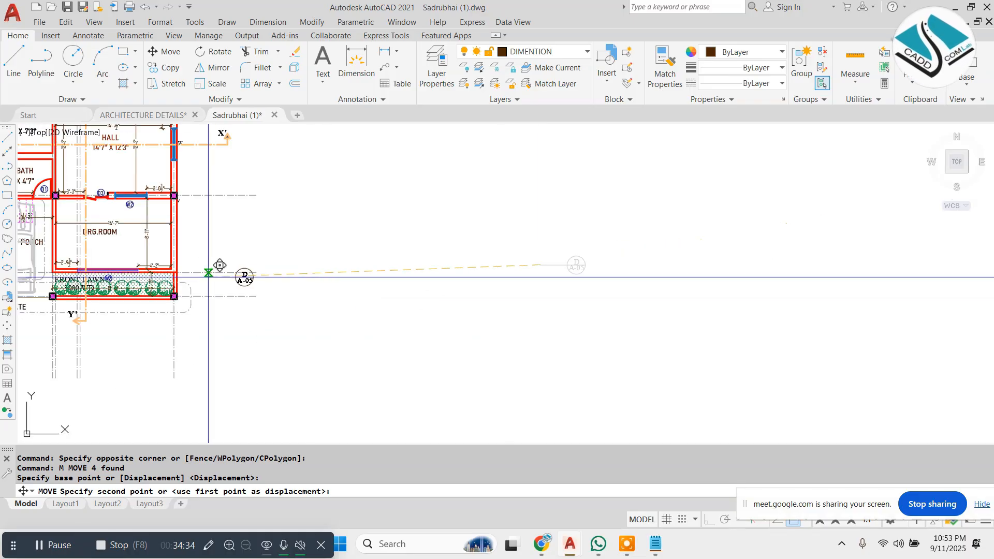
{"action": "scroll", "coordinate": [219, 265], "scroll_direction": "up", "scroll_amount": 5}
{"action": "middle_click_drag", "start_coordinate": [196, 293], "coordinate": [486, 293]}
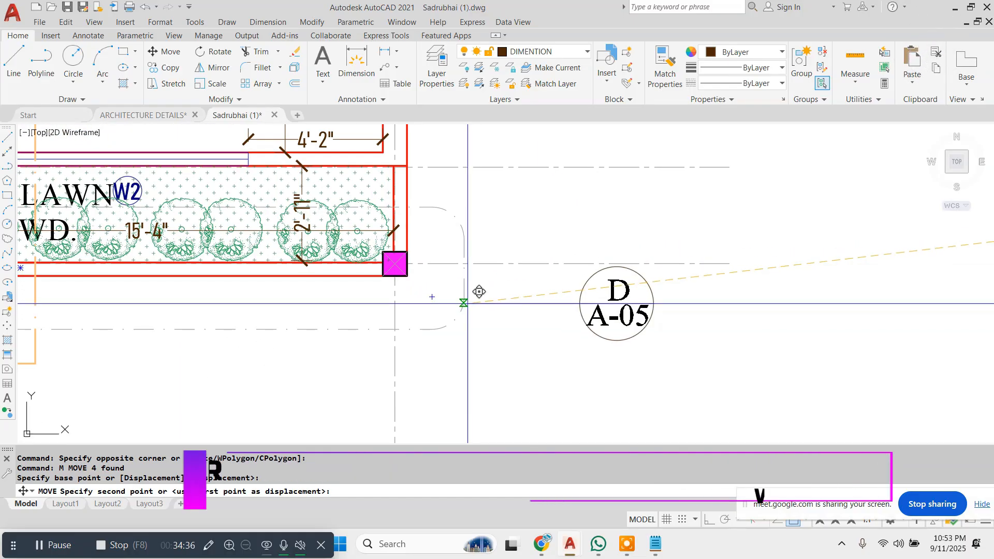
{"action": "left_click", "coordinate": [470, 301]}
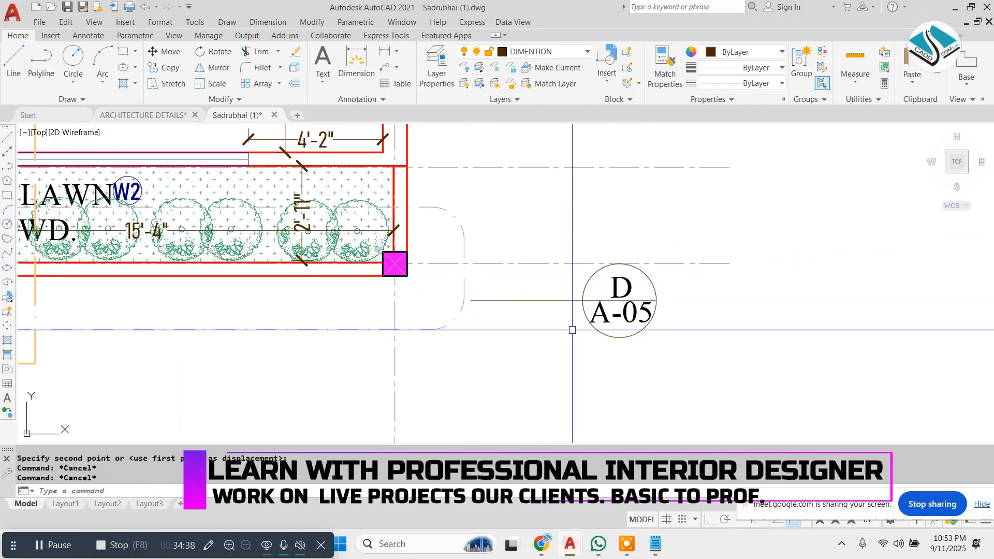
Step: Extend the D/A-05 leader to the rounded outline and match the outline's dash-dot properties onto it
{"action": "type", "text": "ex"}
{"action": "key", "text": "space"}
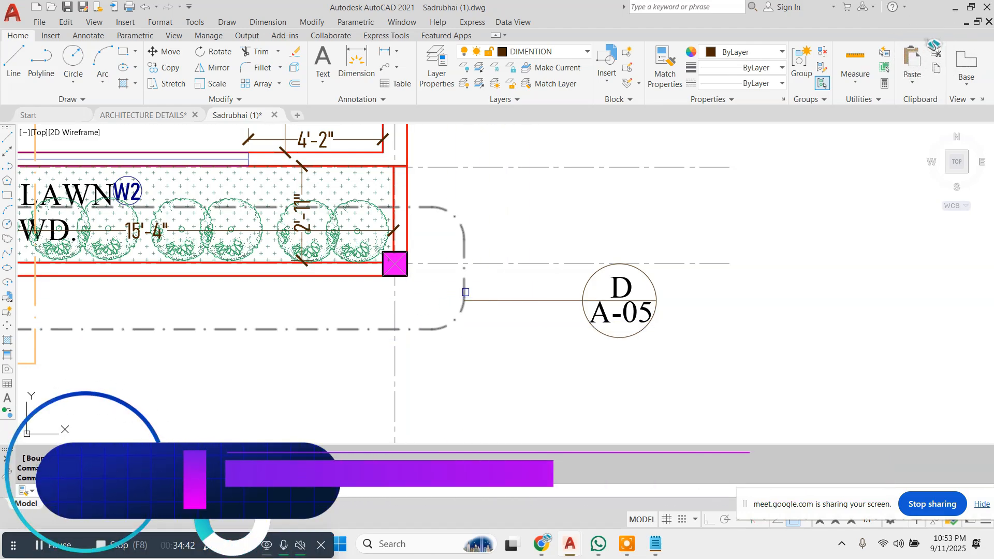
{"action": "key", "text": "Escape"}
{"action": "scroll", "coordinate": [586, 318], "scroll_direction": "down", "scroll_amount": 4}
{"action": "key", "text": "Escape"}
{"action": "scroll", "coordinate": [586, 318], "scroll_direction": "up", "scroll_amount": 5}
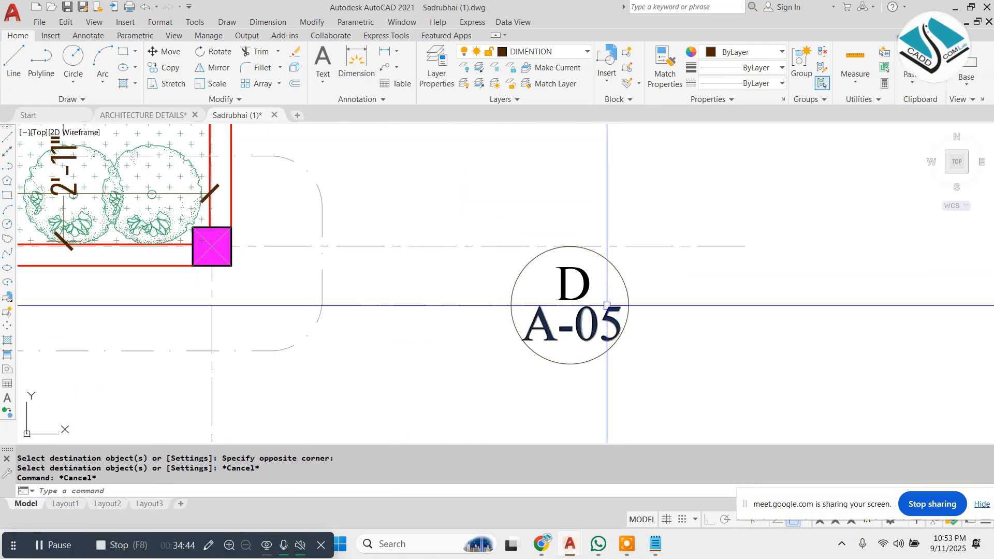
Step: Shorten the dash-dot leader so it ends at the near edge of the D/A-05 tag circle
{"action": "scroll", "coordinate": [578, 304], "scroll_direction": "up", "scroll_amount": 2}
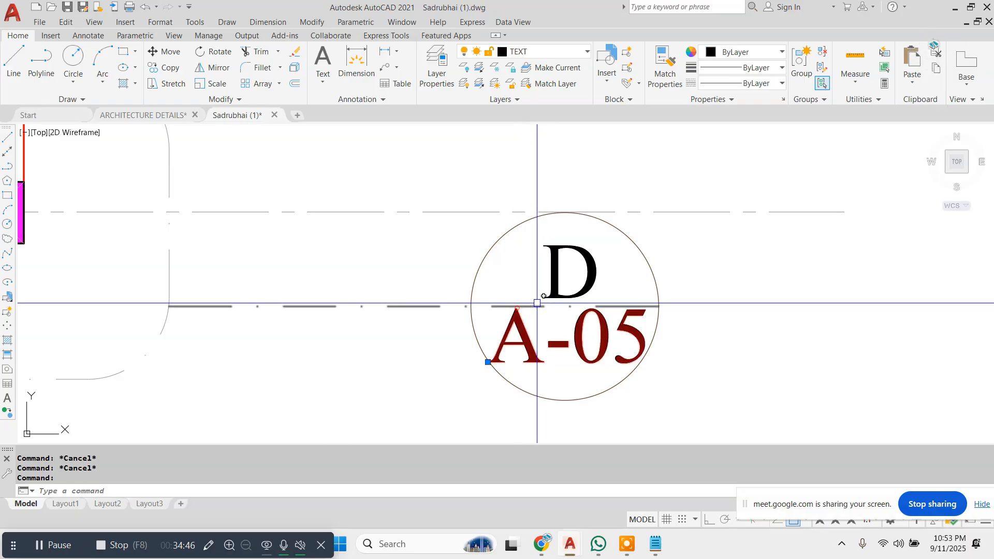
{"action": "key", "text": "Escape"}
{"action": "left_click", "coordinate": [530, 306]}
{"action": "left_click", "coordinate": [658, 306]}
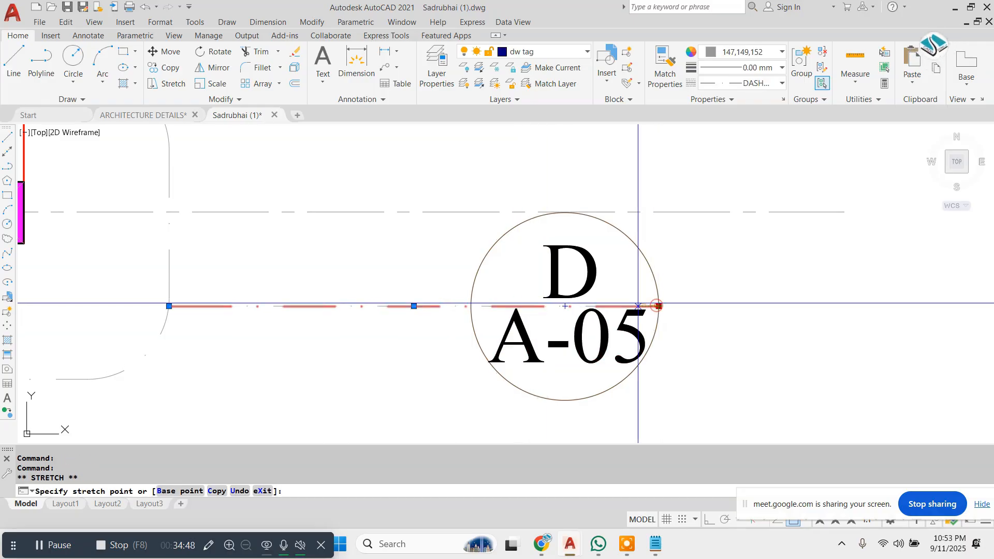
{"action": "left_click", "coordinate": [481, 306]}
{"action": "key", "text": "Escape"}
Step: Draw a horizontal dividing line across the D/A-05 tag circle between its two texts
{"action": "type", "text": "l"}
{"action": "key", "text": "Return"}
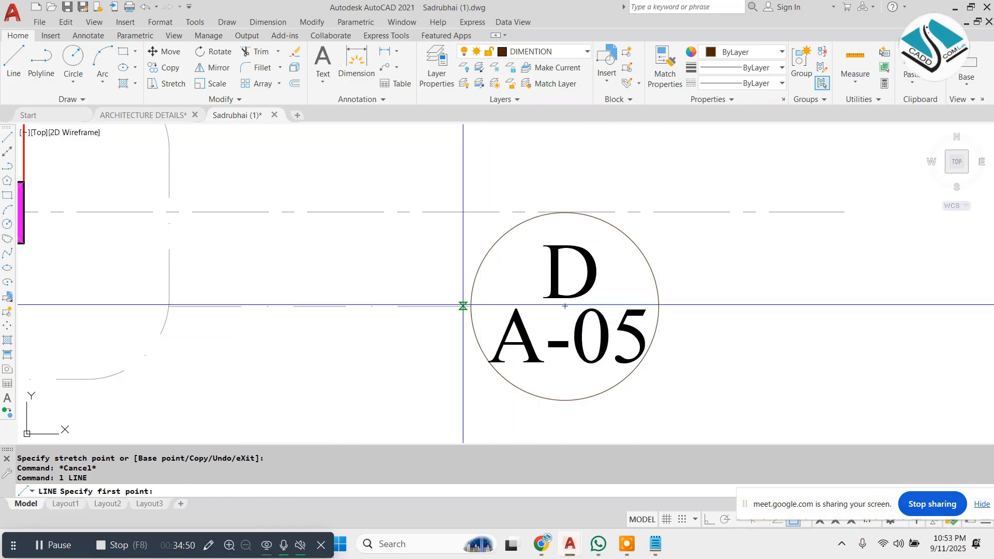
{"action": "left_click", "coordinate": [665, 305]}
{"action": "key", "text": "Escape"}
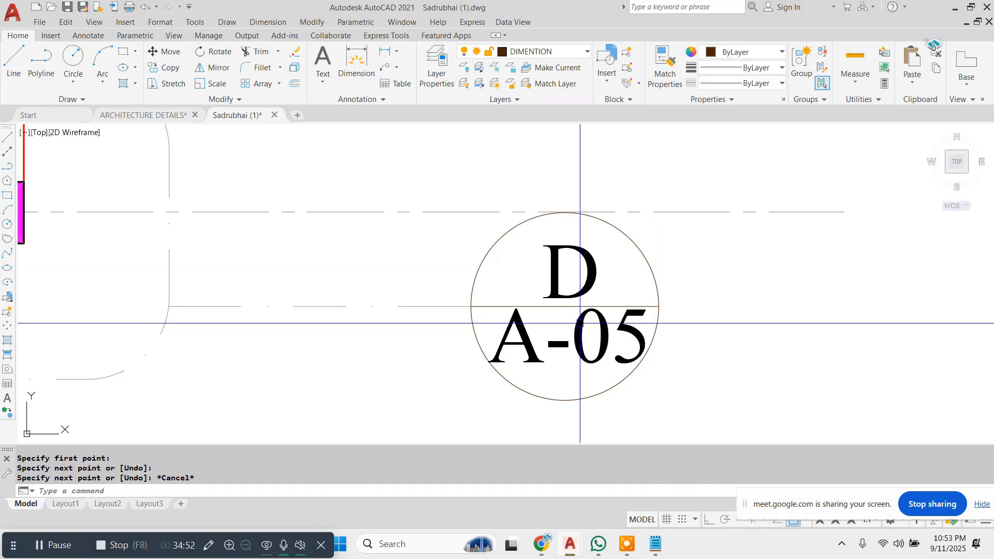
Step: Set the lineweight of the gate and lawn detail outline and its leader to 0.30 mm
{"action": "scroll", "coordinate": [507, 337], "scroll_direction": "down", "scroll_amount": 5}
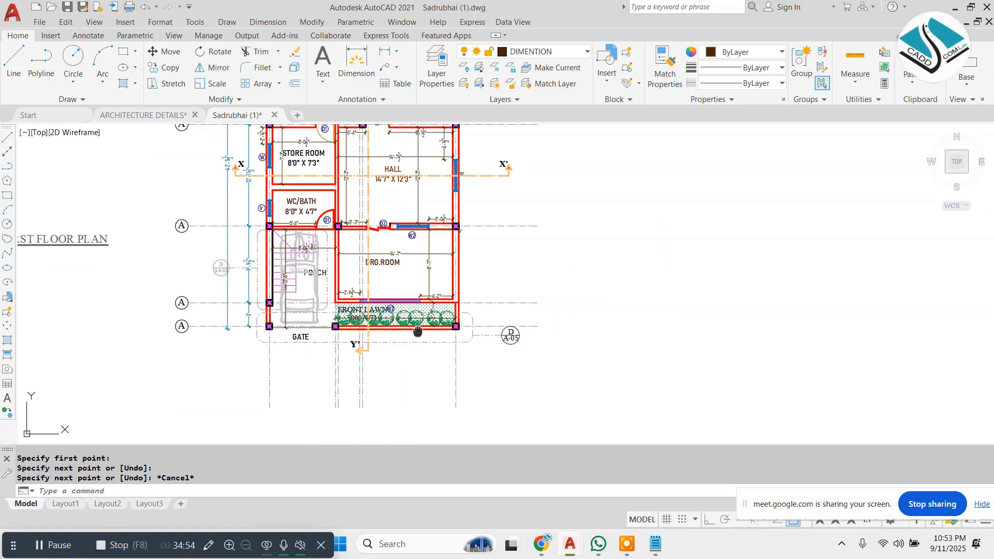
{"action": "scroll", "coordinate": [464, 338], "scroll_direction": "up", "scroll_amount": 5}
{"action": "left_click", "coordinate": [478, 343]}
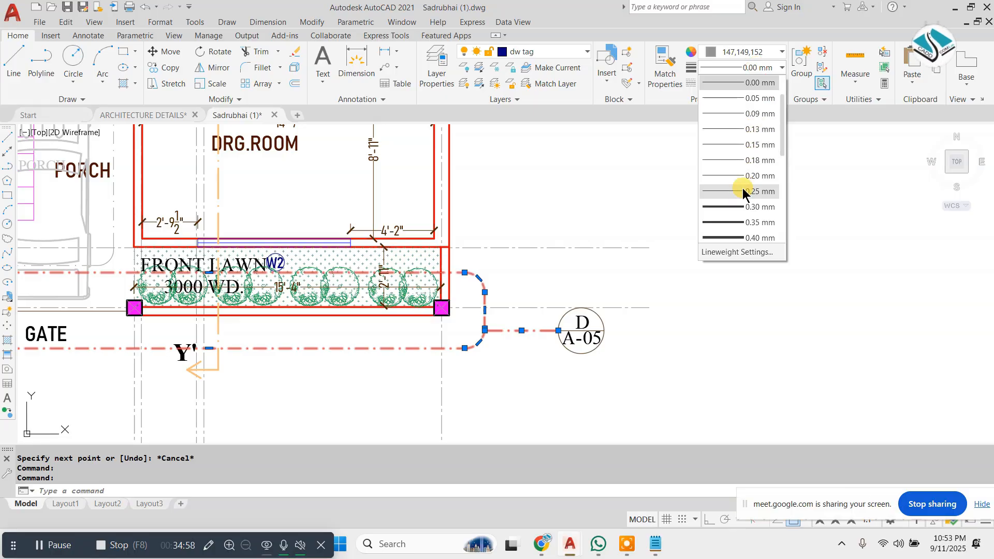
{"action": "left_click", "coordinate": [738, 206]}
{"action": "key", "text": "Escape"}
Step: Match the gate outline's properties onto the porch's detail outline and its D/A4-02 tag
{"action": "scroll", "coordinate": [569, 299], "scroll_direction": "down", "scroll_amount": 5}
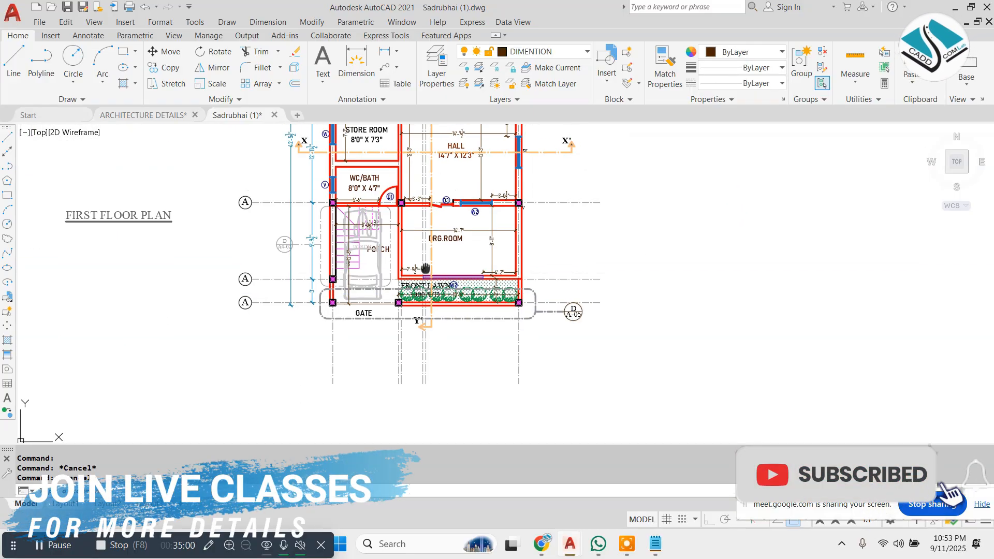
{"action": "middle_click_drag", "start_coordinate": [425, 268], "coordinate": [420, 281]}
{"action": "scroll", "coordinate": [396, 257], "scroll_direction": "up", "scroll_amount": 2}
{"action": "key", "text": "Escape"}
{"action": "type", "text": "ma"}
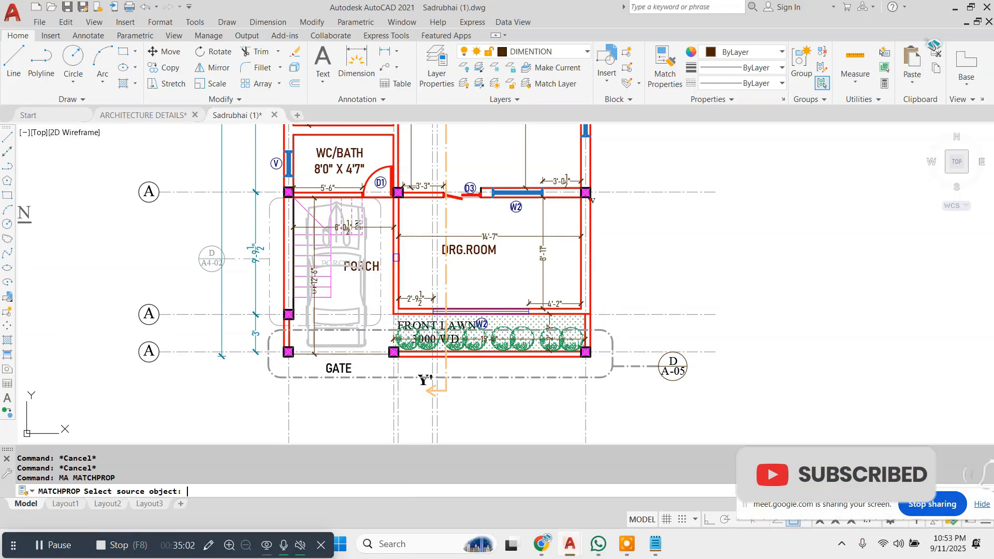
{"action": "left_click", "coordinate": [374, 331]}
{"action": "scroll", "coordinate": [342, 189], "scroll_direction": "up", "scroll_amount": 2}
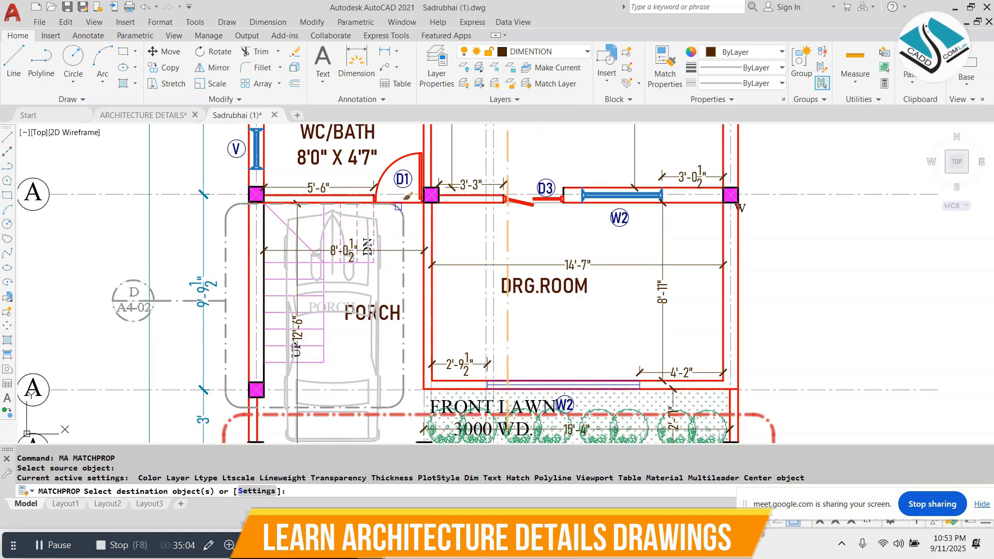
{"action": "left_click", "coordinate": [398, 206]}
{"action": "key", "text": "Escape"}
Step: Move the FIRST FLOOR PLAN title from beside the plan to just below the gate
{"action": "scroll", "coordinate": [376, 257], "scroll_direction": "down", "scroll_amount": 4}
{"action": "middle_click_drag", "start_coordinate": [376, 257], "coordinate": [356, 285]}
{"action": "middle_click_drag", "start_coordinate": [523, 231], "coordinate": [514, 281]}
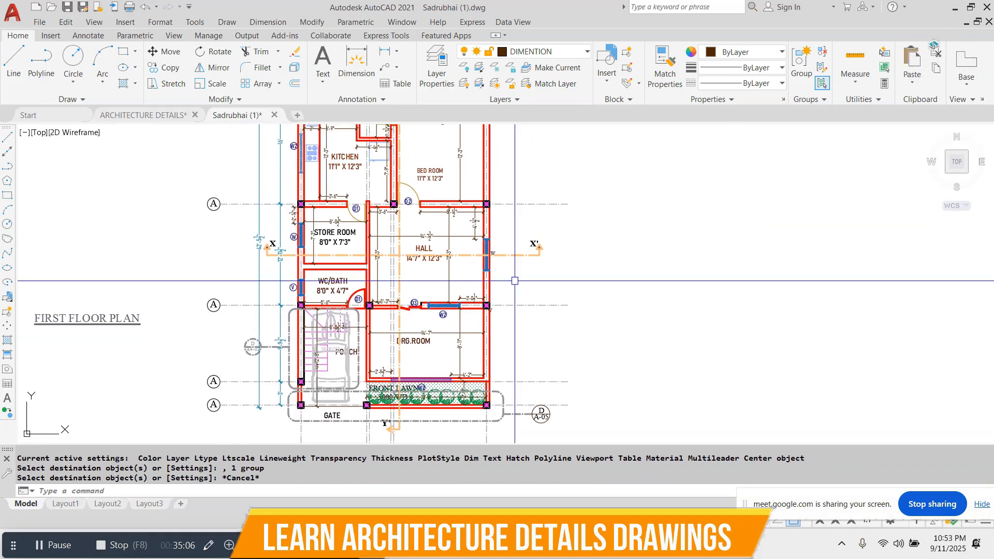
{"action": "middle_click_drag", "start_coordinate": [470, 185], "coordinate": [464, 263]}
{"action": "scroll", "coordinate": [462, 256], "scroll_direction": "down", "scroll_amount": 2}
{"action": "scroll", "coordinate": [456, 252], "scroll_direction": "up", "scroll_amount": 2}
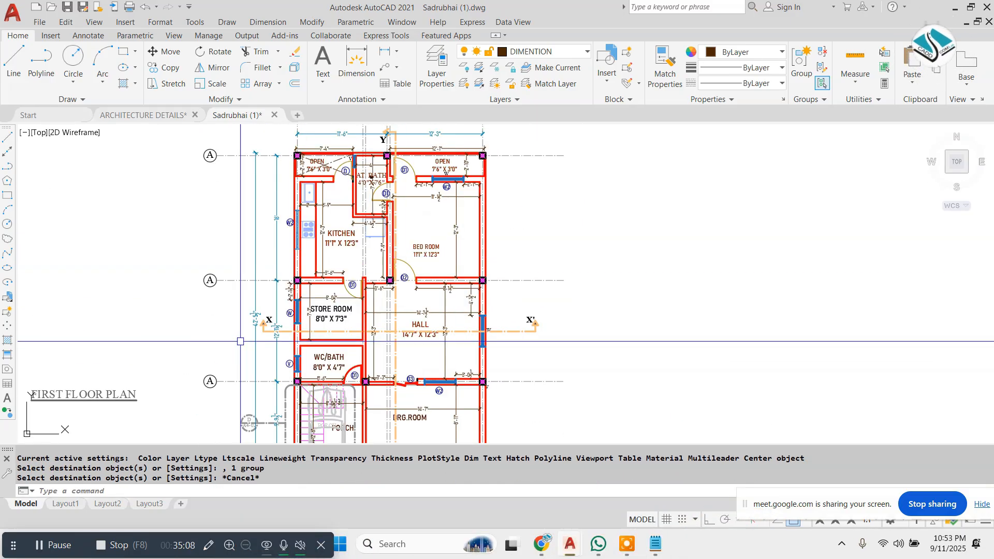
{"action": "middle_click_drag", "start_coordinate": [47, 419], "coordinate": [209, 298]}
{"action": "left_click", "coordinate": [310, 214]}
{"action": "left_click", "coordinate": [177, 317]}
{"action": "type", "text": "m"}
{"action": "key", "text": "space"}
{"action": "left_click", "coordinate": [232, 295]}
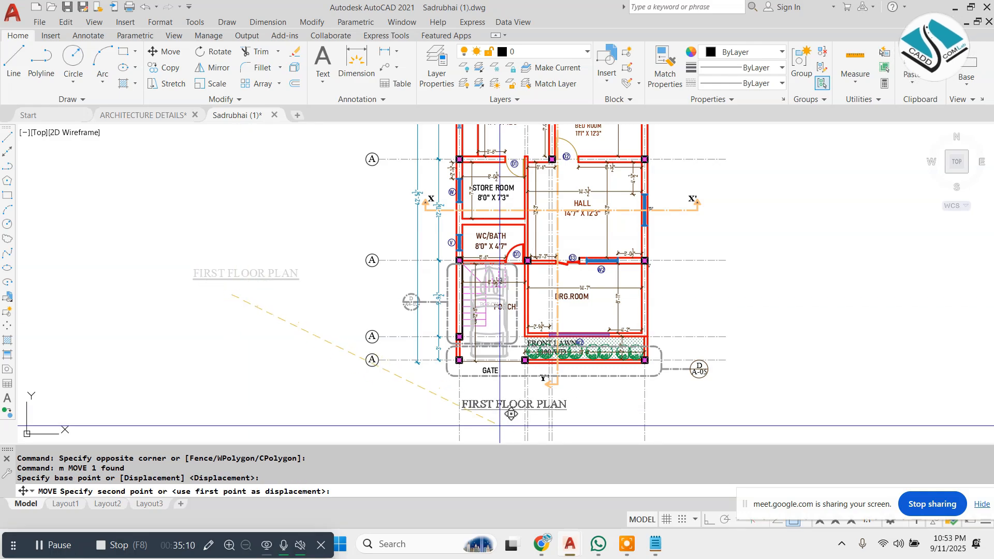
{"action": "left_click", "coordinate": [511, 414]}
Step: Turn on the clean screen display for a larger drawing area and review the whole floor plan
{"action": "scroll", "coordinate": [561, 372], "scroll_direction": "down", "scroll_amount": 2}
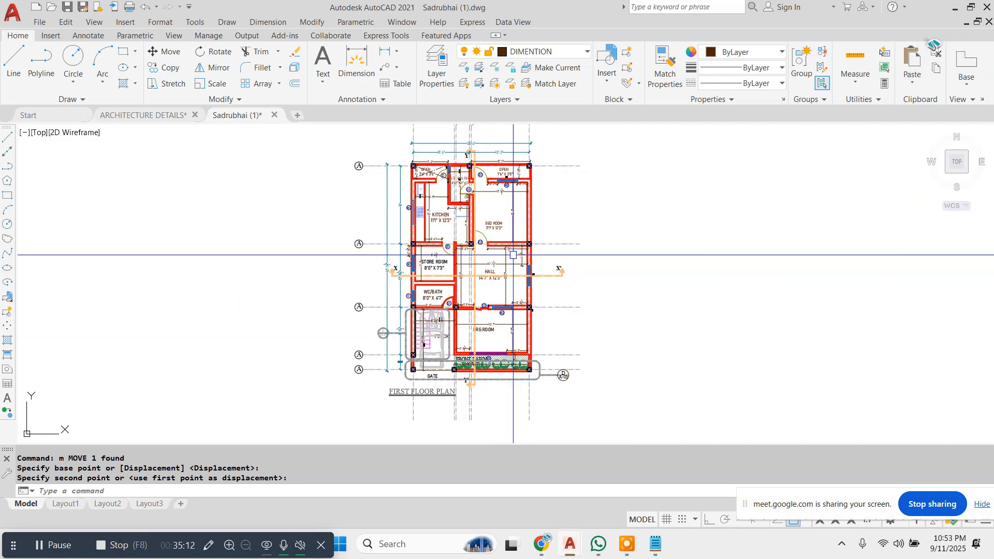
{"action": "scroll", "coordinate": [513, 254], "scroll_direction": "up", "scroll_amount": 3}
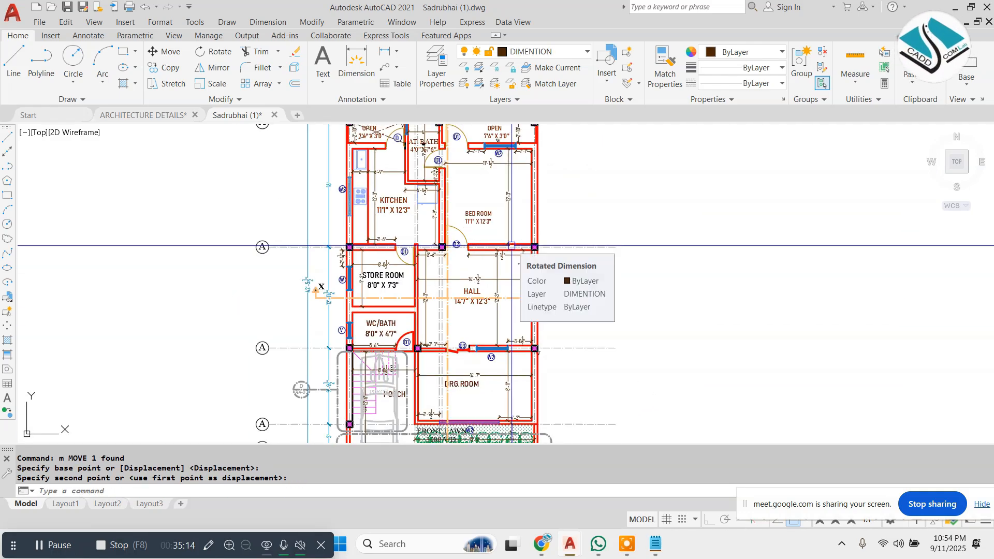
{"action": "key", "text": "ctrl+0"}
{"action": "middle_click_drag", "start_coordinate": [454, 163], "coordinate": [411, 176]}
{"action": "scroll", "coordinate": [417, 199], "scroll_direction": "down", "scroll_amount": 1}
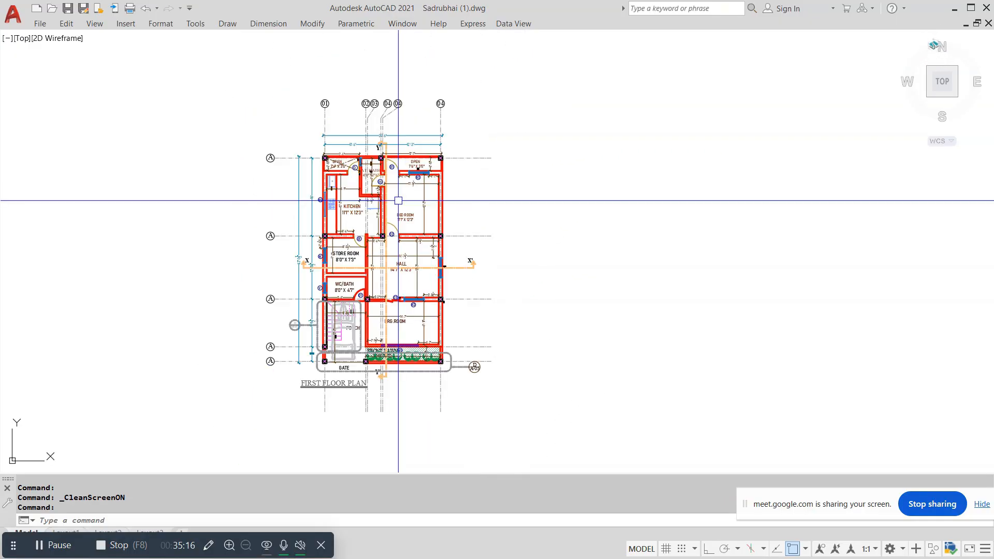
{"action": "scroll", "coordinate": [415, 182], "scroll_direction": "up", "scroll_amount": 1}
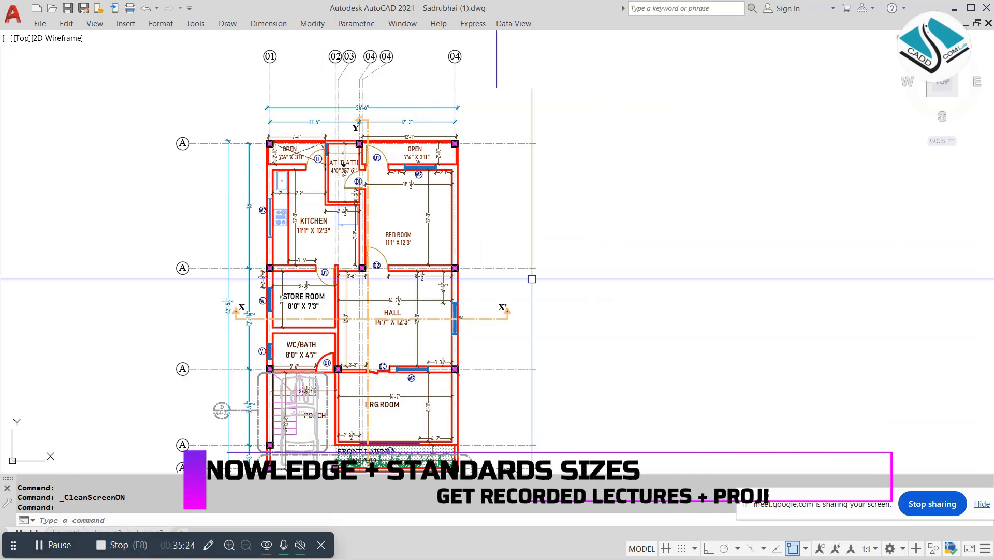
{"action": "middle_click_drag", "start_coordinate": [548, 280], "coordinate": [556, 234]}
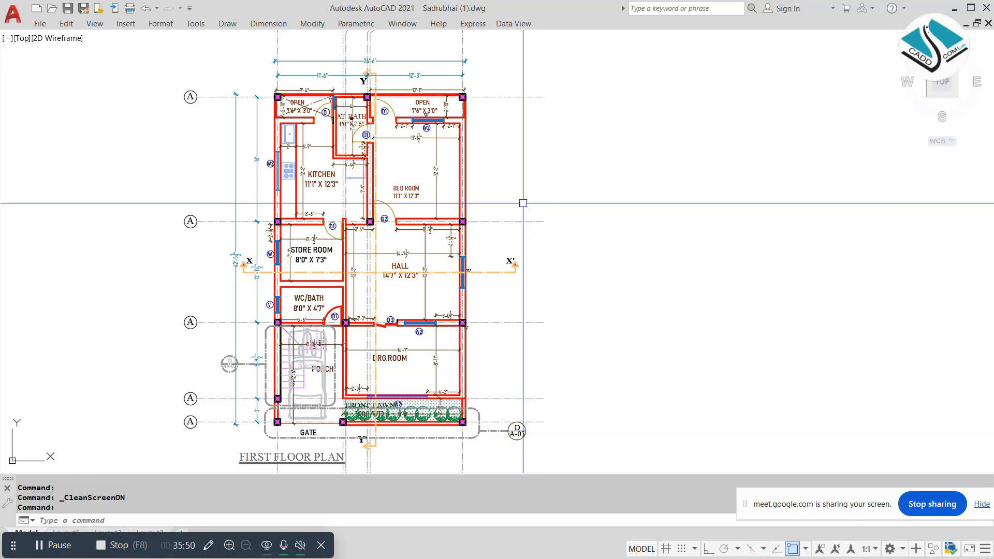
Step: Copy the complete floor plan with its grid, dimensions, tags and title into the empty space beside the original
{"action": "scroll", "coordinate": [522, 203], "scroll_direction": "down", "scroll_amount": 3}
{"action": "key", "text": "Escape"}
{"action": "left_click", "coordinate": [572, 71]}
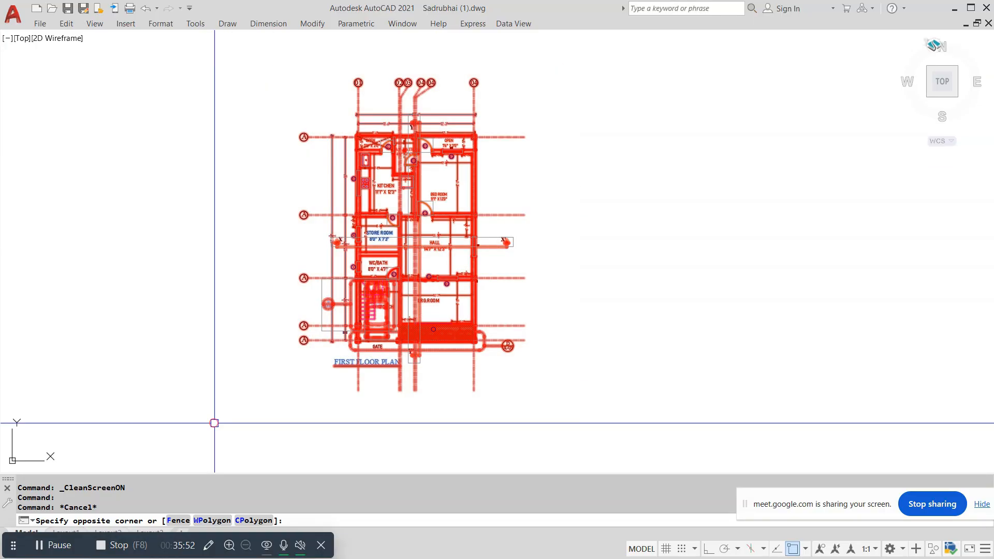
{"action": "left_click", "coordinate": [214, 423]}
{"action": "type", "text": "co"}
{"action": "key", "text": "Return"}
{"action": "left_click", "coordinate": [461, 199]}
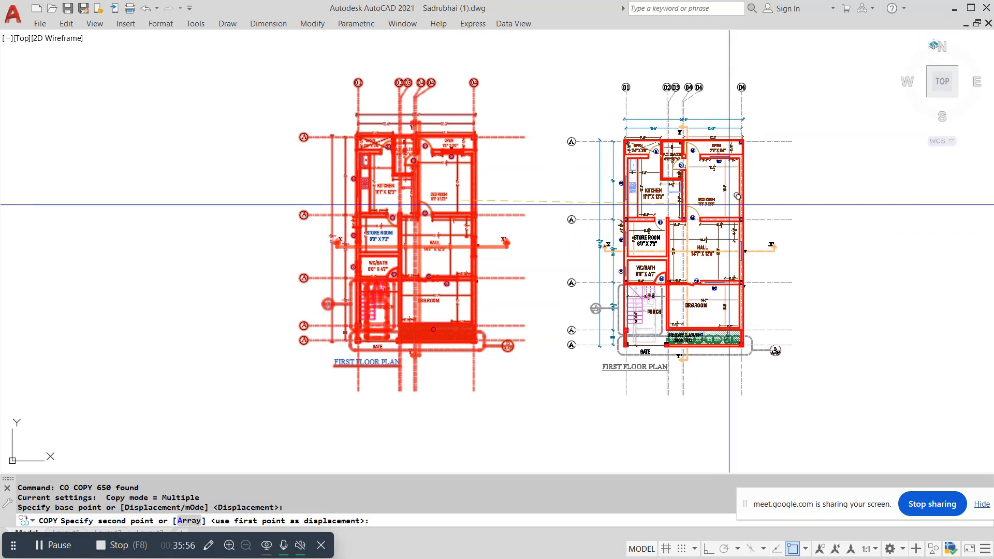
{"action": "left_click", "coordinate": [737, 194]}
{"action": "key", "text": "Escape"}
{"action": "scroll", "coordinate": [631, 363], "scroll_direction": "up", "scroll_amount": 4}
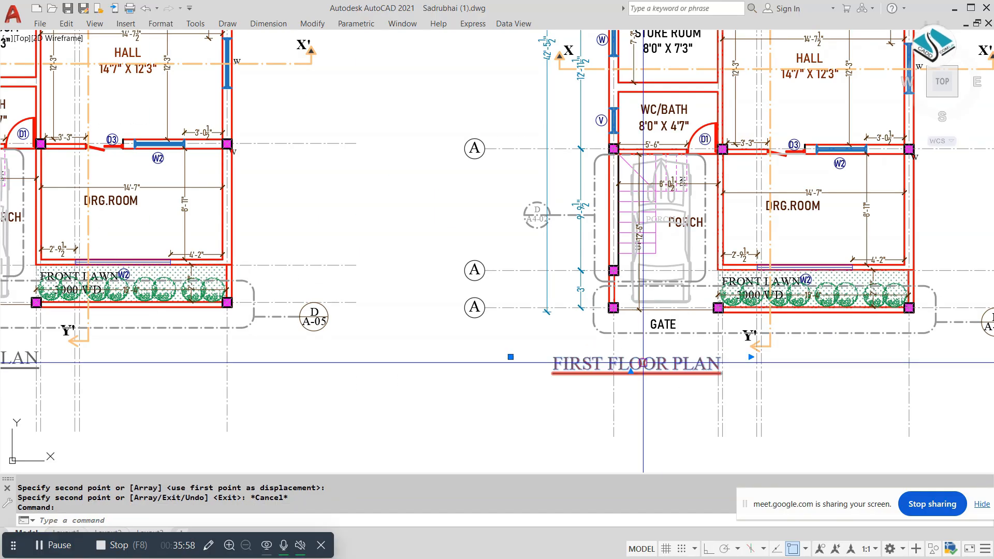
{"action": "double_click", "coordinate": [610, 368]}
{"action": "scroll", "coordinate": [524, 356], "scroll_direction": "down", "scroll_amount": 2}
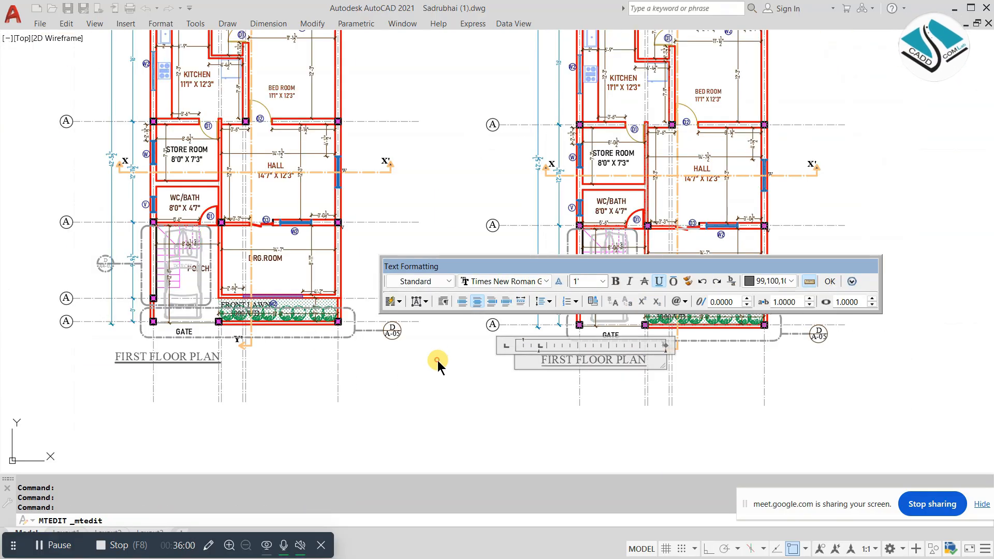
{"action": "left_click", "coordinate": [437, 366]}
Step: Change the original plan's title to "Ground FLOOR PLAN"
{"action": "middle_click_drag", "start_coordinate": [190, 341], "coordinate": [332, 343]}
{"action": "scroll", "coordinate": [198, 345], "scroll_direction": "up", "scroll_amount": 4}
{"action": "left_click", "coordinate": [407, 383]}
{"action": "double_click", "coordinate": [409, 383]}
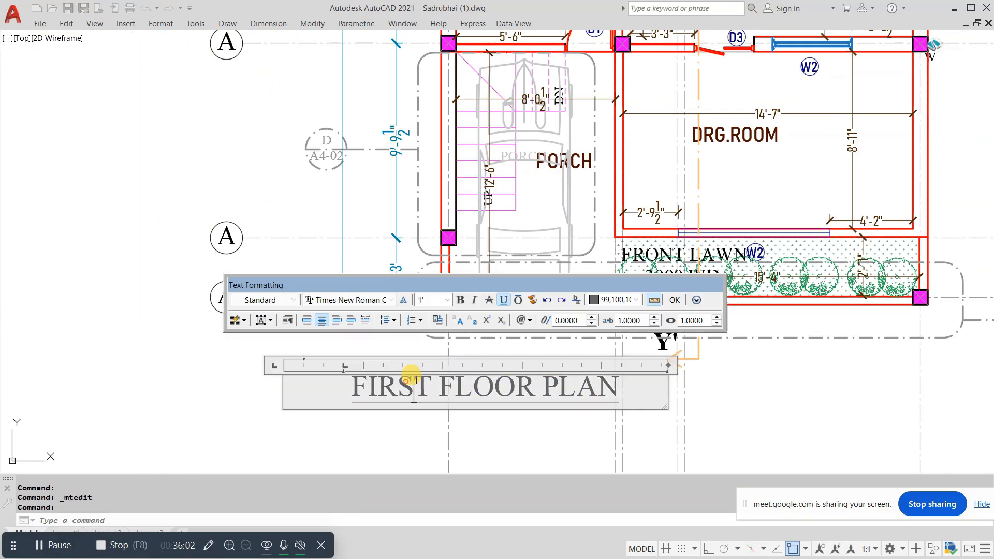
{"action": "type", "text": "Ground"}
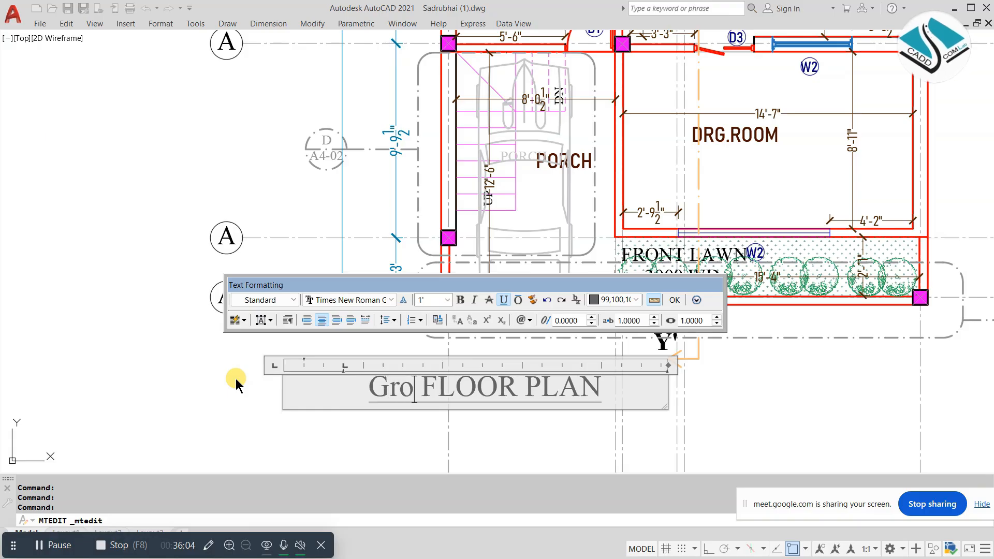
{"action": "left_click", "coordinate": [163, 383]}
Step: Erase the front lawn's hatch in the copied FIRST FLOOR PLAN
{"action": "scroll", "coordinate": [334, 323], "scroll_direction": "down", "scroll_amount": 4}
{"action": "middle_click_drag", "start_coordinate": [673, 254], "coordinate": [458, 289]}
{"action": "scroll", "coordinate": [574, 258], "scroll_direction": "down", "scroll_amount": 2}
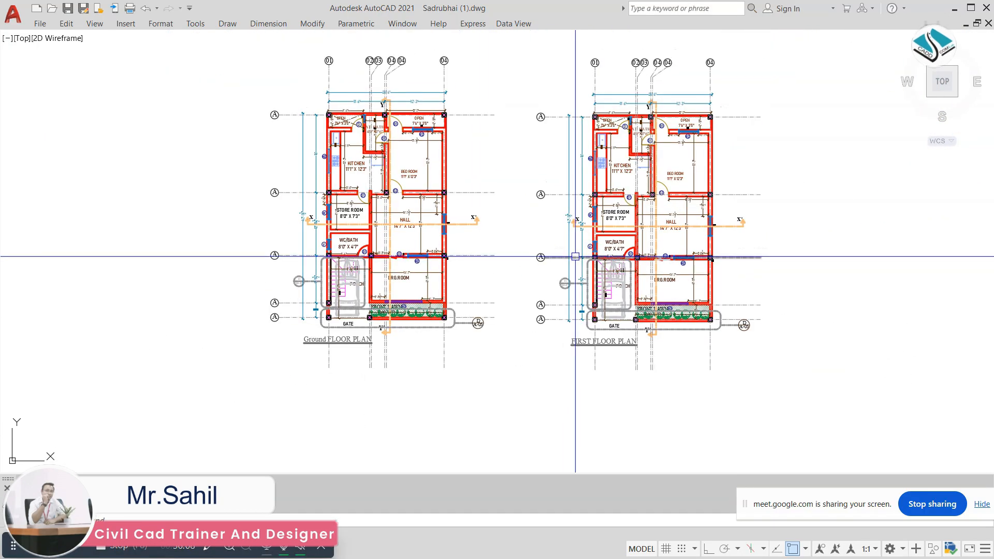
{"action": "scroll", "coordinate": [612, 148], "scroll_direction": "up", "scroll_amount": 2}
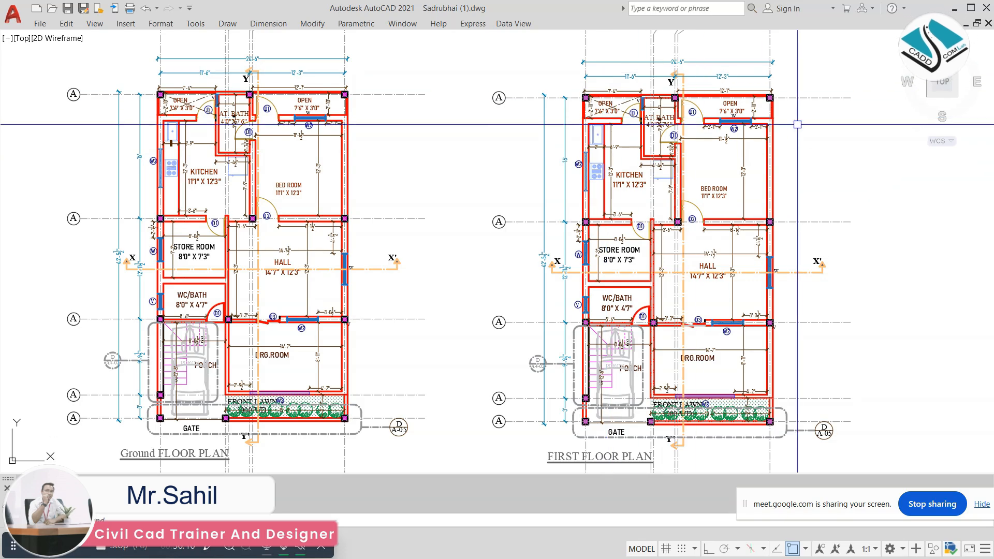
{"action": "middle_click_drag", "start_coordinate": [797, 125], "coordinate": [760, 65]}
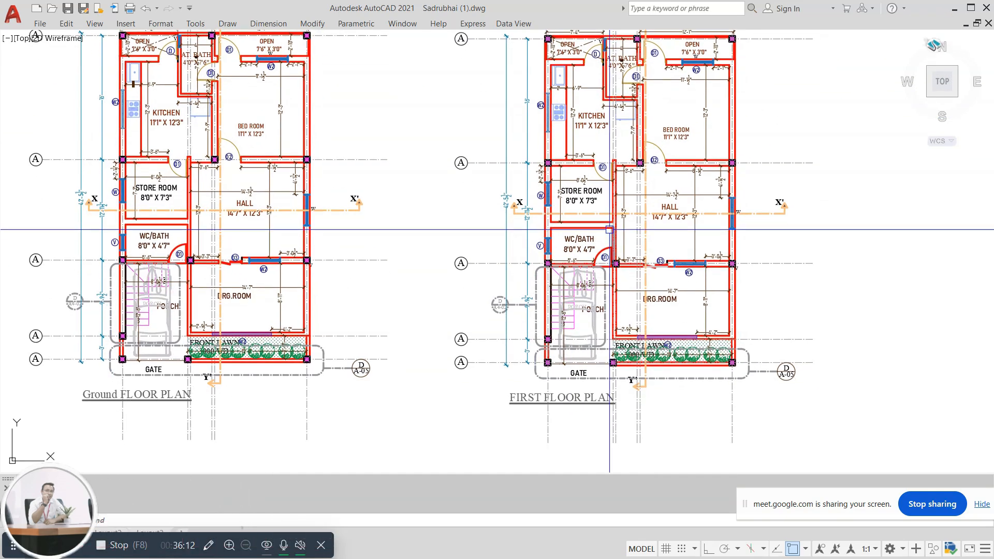
{"action": "scroll", "coordinate": [687, 370], "scroll_direction": "up", "scroll_amount": 4}
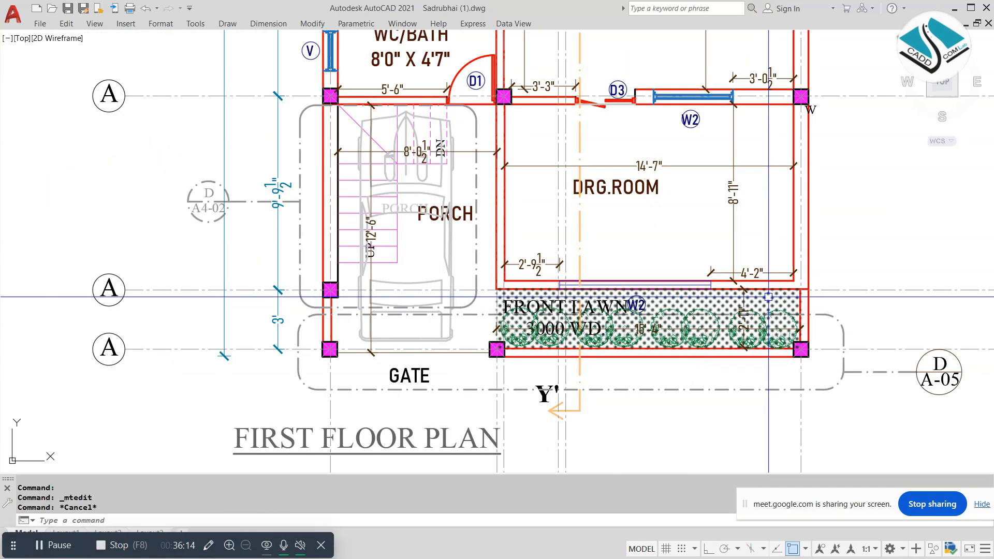
{"action": "type", "text": "e"}
{"action": "key", "text": "Return"}
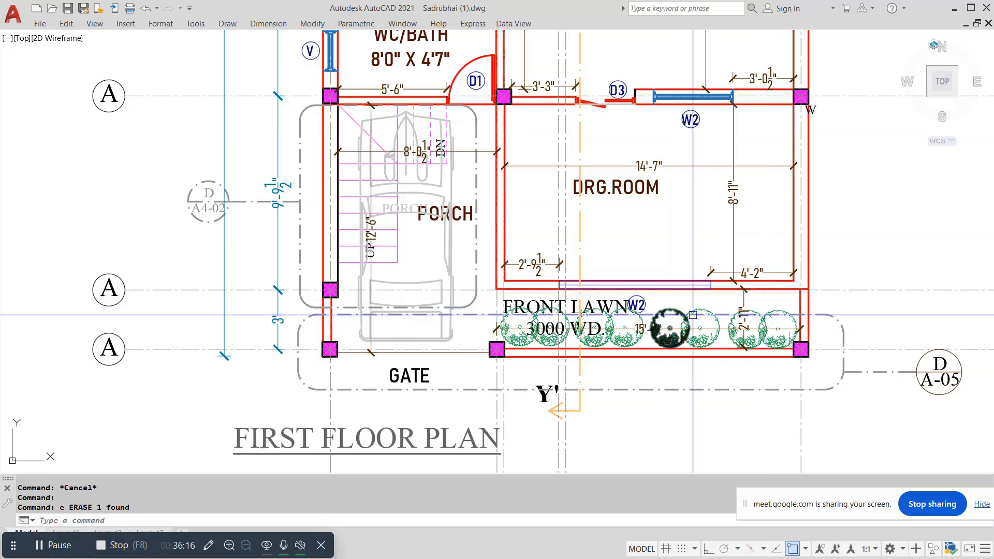
Step: Undo the erasure of the front lawn's hatch and turn off the clean screen display
{"action": "key", "text": "ctrl+z"}
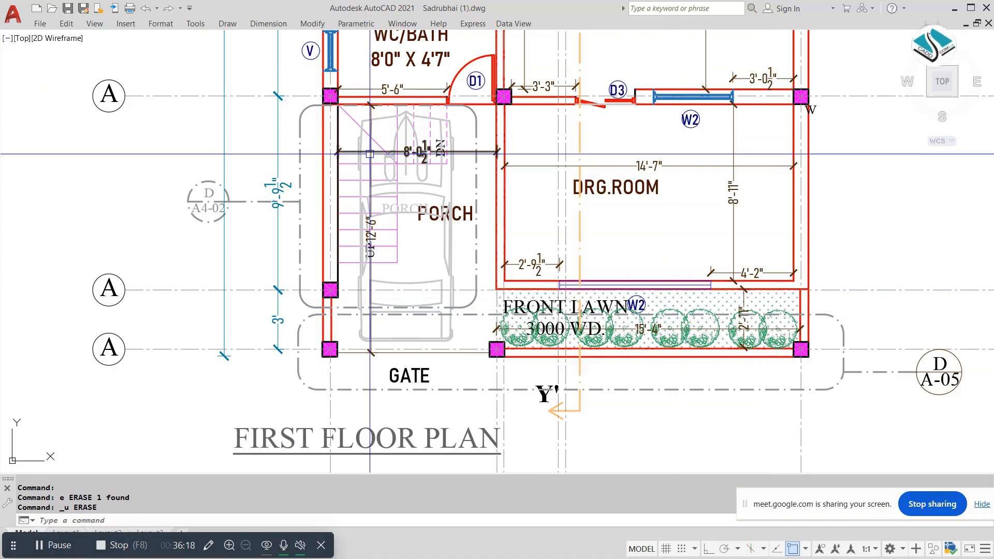
{"action": "key", "text": "ctrl+0"}
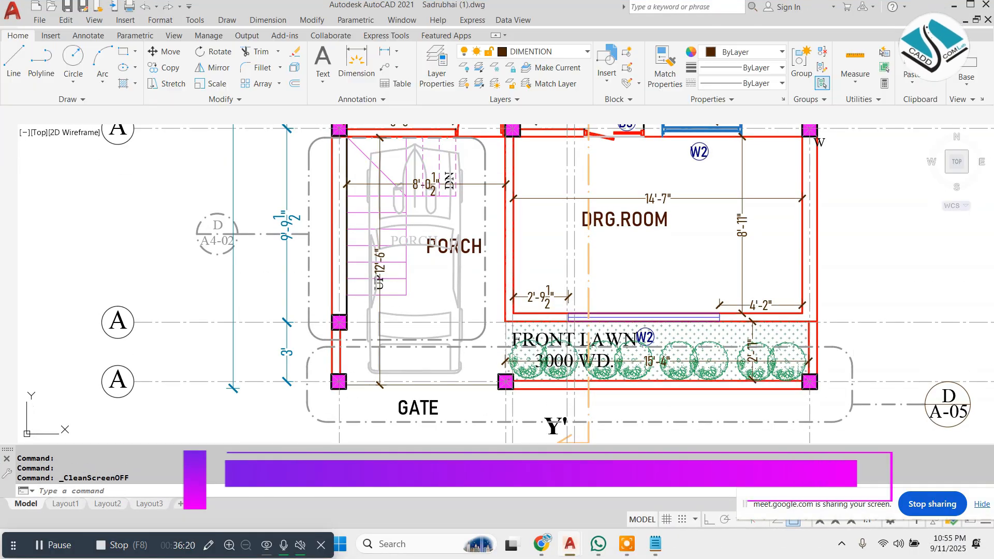
Step: Copy a round plant symbol from the first floor plan in ARCHITECTURE DETAILS and paste it into the empty space beside the copied plan
{"action": "left_click", "coordinate": [144, 114]}
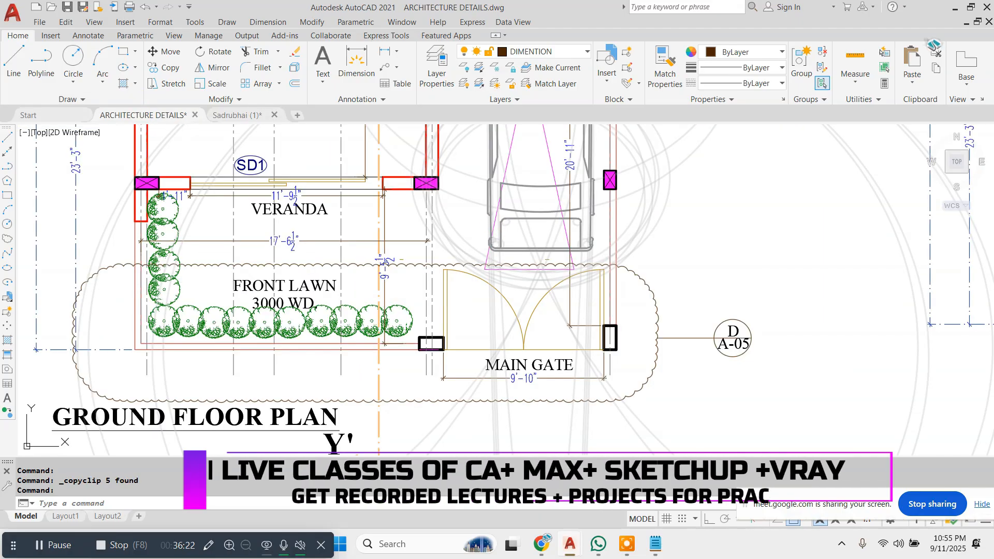
{"action": "scroll", "coordinate": [294, 253], "scroll_direction": "down", "scroll_amount": 2}
{"action": "scroll", "coordinate": [621, 218], "scroll_direction": "up", "scroll_amount": 4}
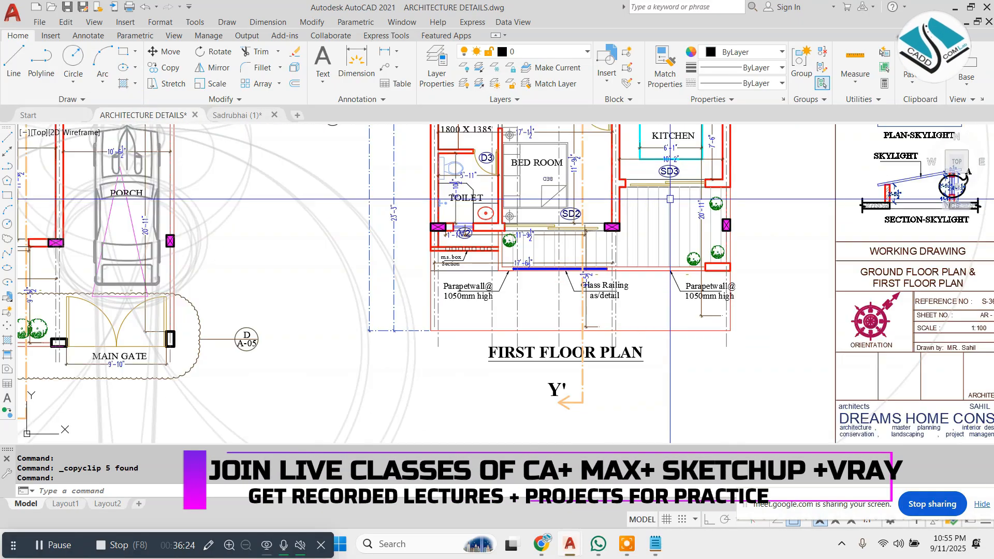
{"action": "middle_click_drag", "start_coordinate": [669, 192], "coordinate": [639, 211]}
{"action": "scroll", "coordinate": [639, 211], "scroll_direction": "down", "scroll_amount": 2}
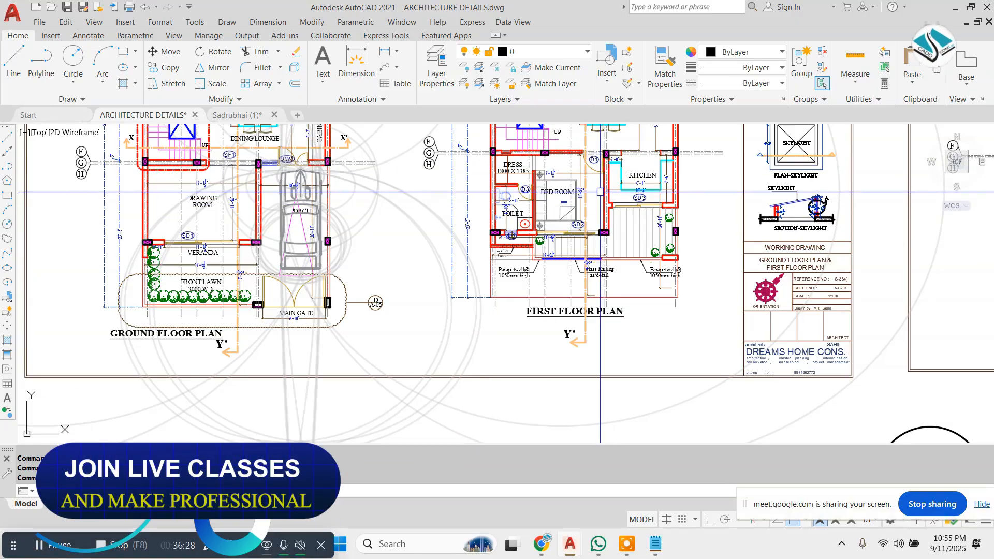
{"action": "scroll", "coordinate": [652, 224], "scroll_direction": "up", "scroll_amount": 4}
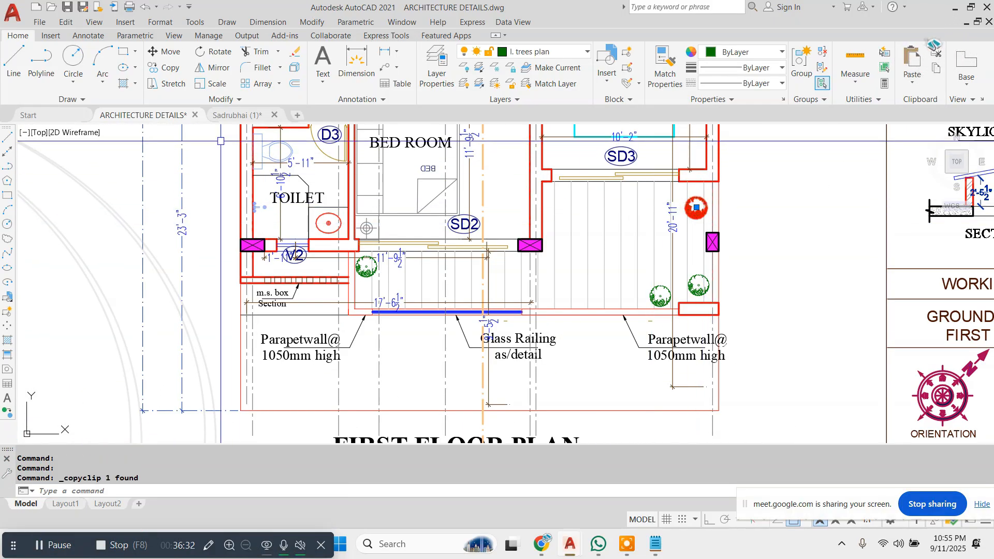
{"action": "left_click", "coordinate": [238, 115]}
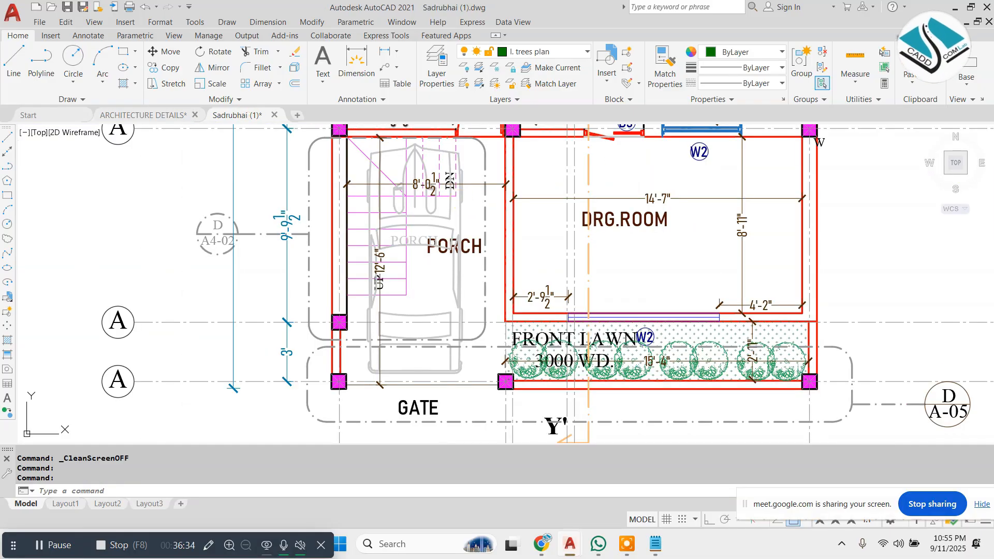
{"action": "key", "text": "ctrl+v"}
{"action": "left_click", "coordinate": [751, 255]}
{"action": "key", "text": "Escape"}
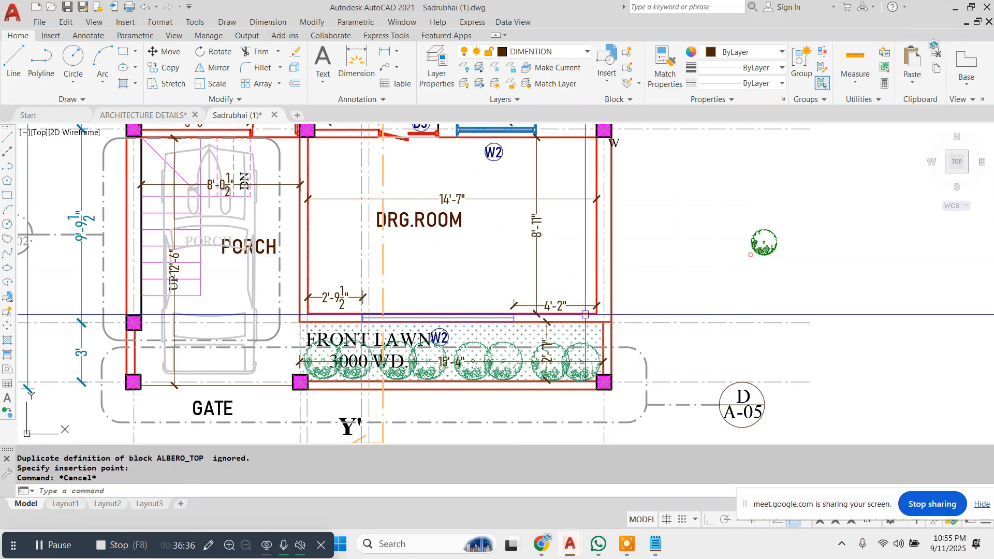
Step: Erase the hatch of the front lawn in the FIRST FLOOR PLAN copy
{"action": "middle_click_drag", "start_coordinate": [585, 324], "coordinate": [643, 271]}
{"action": "left_click", "coordinate": [640, 278]}
{"action": "type", "text": "e"}
{"action": "key", "text": "space"}
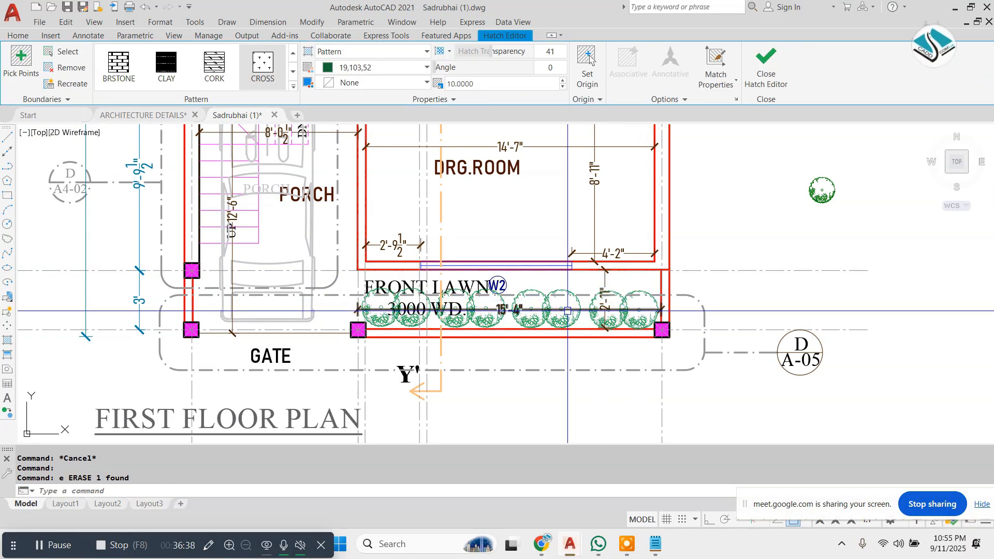
Step: Erase the dash-dot detail outline around the lawn and gate, along with its leader and D A-05 tag
{"action": "scroll", "coordinate": [595, 310], "scroll_direction": "up", "scroll_amount": 4}
{"action": "scroll", "coordinate": [756, 246], "scroll_direction": "down", "scroll_amount": 2}
{"action": "left_click", "coordinate": [860, 337]}
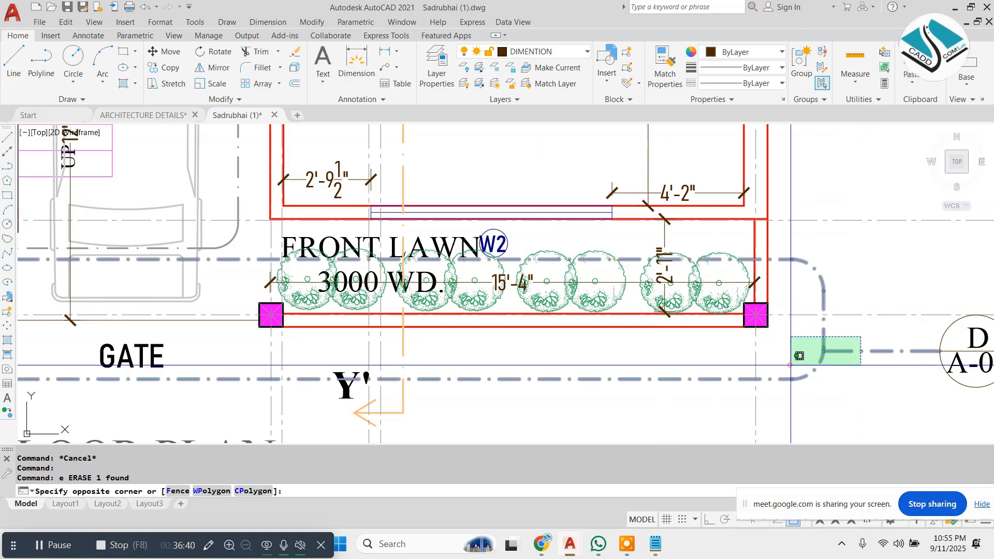
{"action": "left_click", "coordinate": [787, 366]}
{"action": "type", "text": "e"}
{"action": "key", "text": "space"}
{"action": "middle_click_drag", "start_coordinate": [787, 366], "coordinate": [557, 339]}
{"action": "left_click", "coordinate": [809, 315]}
{"action": "left_click", "coordinate": [660, 366]}
{"action": "type", "text": "e"}
{"action": "middle_click_drag", "start_coordinate": [662, 365], "coordinate": [876, 372]}
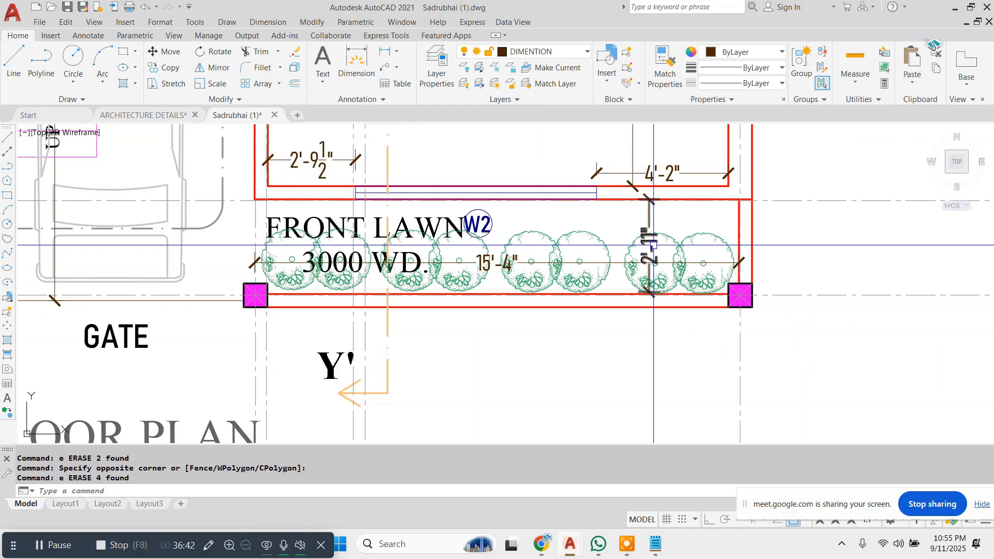
{"action": "key", "text": "space"}
Step: Erase the 2'-11" and 15'-4" lawn dimensions together with the trees on the lawn's right half
{"action": "left_click", "coordinate": [712, 218]}
{"action": "left_click", "coordinate": [506, 270]}
{"action": "type", "text": "e"}
{"action": "key", "text": "space"}
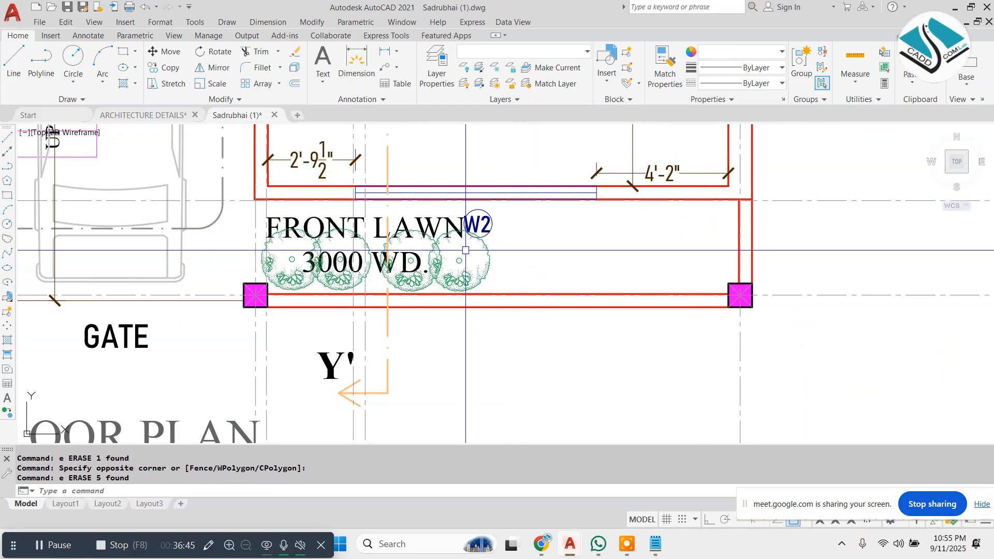
Step: Erase the four remaining trees overlapping the FRONT LAWN text
{"action": "left_click", "coordinate": [537, 249]}
{"action": "left_click", "coordinate": [442, 263]}
{"action": "type", "text": "e"}
{"action": "key", "text": "space"}
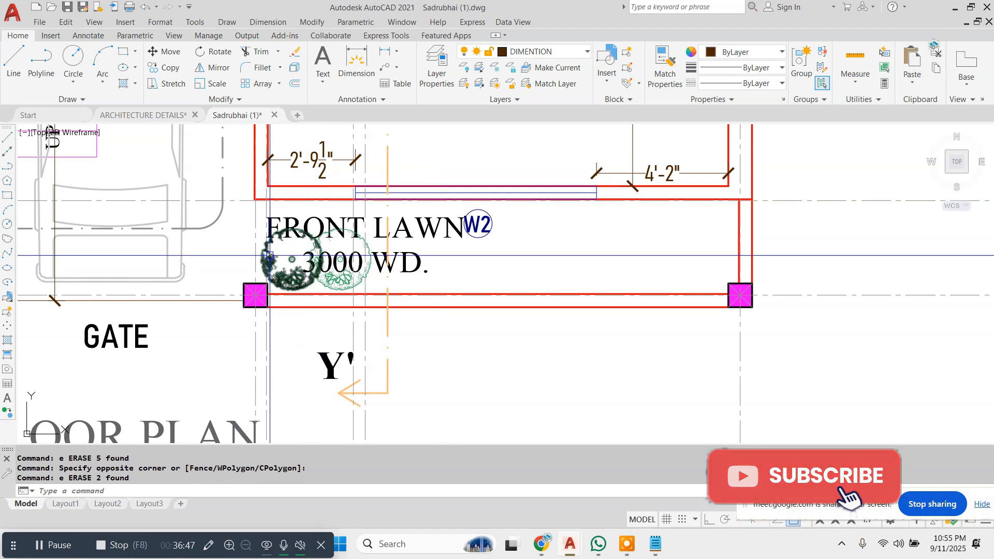
{"action": "key", "text": "Escape"}
{"action": "left_click", "coordinate": [284, 271]}
{"action": "type", "text": "e"}
{"action": "key", "text": "space"}
{"action": "left_click", "coordinate": [339, 281]}
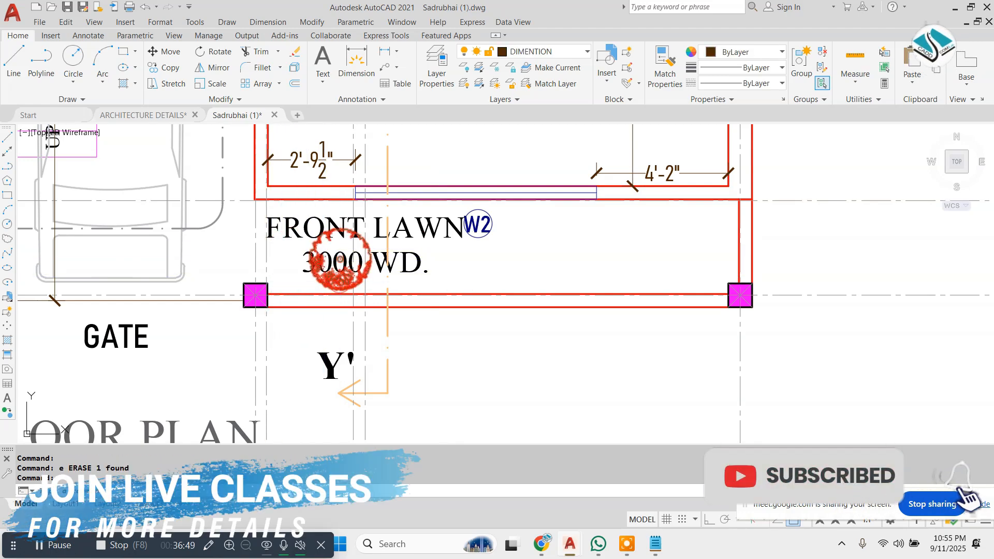
{"action": "type", "text": "e"}
{"action": "key", "text": "space"}
Step: Move the FRONT LAWN 3000 WD. text out of the plan to just below the pasted plant symbol
{"action": "left_click", "coordinate": [417, 225]}
{"action": "left_click", "coordinate": [406, 255]}
{"action": "type", "text": "m"}
{"action": "key", "text": "space"}
{"action": "left_click", "coordinate": [364, 248]}
{"action": "scroll", "coordinate": [354, 248], "scroll_direction": "down", "scroll_amount": 2}
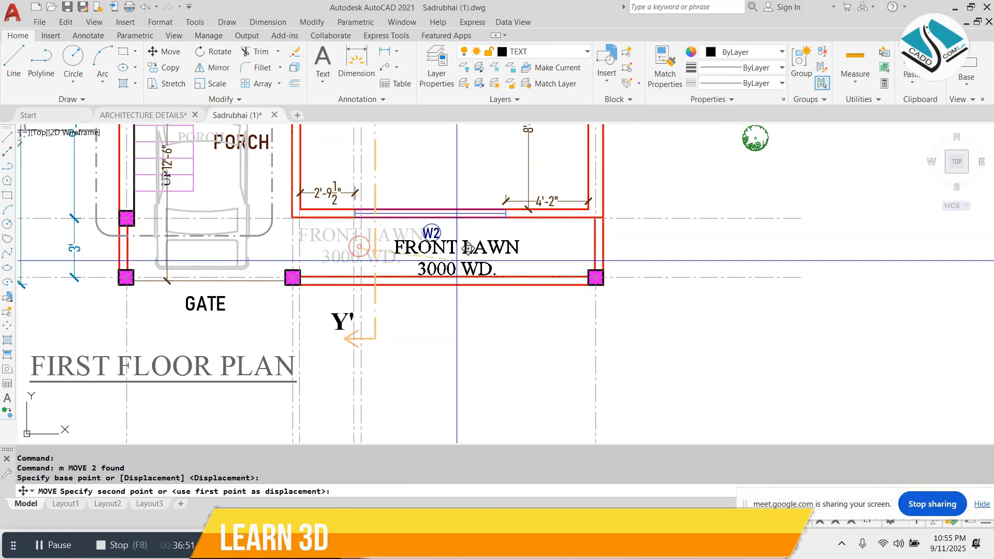
{"action": "left_click", "coordinate": [794, 186]}
{"action": "key", "text": "Escape"}
Step: Erase the W2 tag below the drawing room's front window
{"action": "scroll", "coordinate": [422, 239], "scroll_direction": "up", "scroll_amount": 2}
{"action": "left_click", "coordinate": [492, 222]}
{"action": "left_click", "coordinate": [398, 245]}
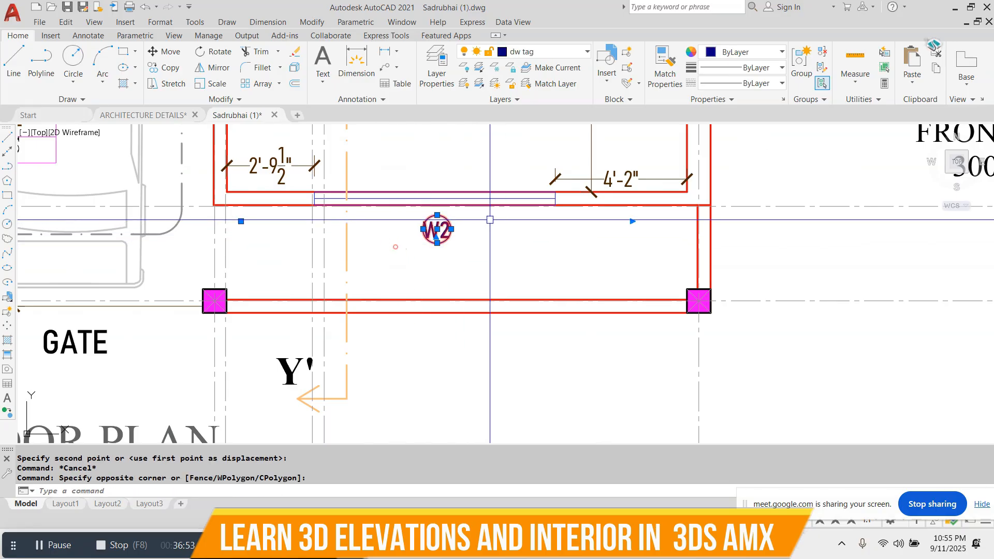
{"action": "type", "text": "e"}
{"action": "key", "text": "space"}
Step: Erase the drawing room's 2'-9 1/2", 4'-2" and 8'-11" dimensions
{"action": "middle_click_drag", "start_coordinate": [490, 216], "coordinate": [495, 237]}
{"action": "scroll", "coordinate": [491, 237], "scroll_direction": "down", "scroll_amount": 2}
{"action": "left_click", "coordinate": [357, 206]}
{"action": "type", "text": "e"}
{"action": "key", "text": "space"}
{"action": "left_click", "coordinate": [577, 212]}
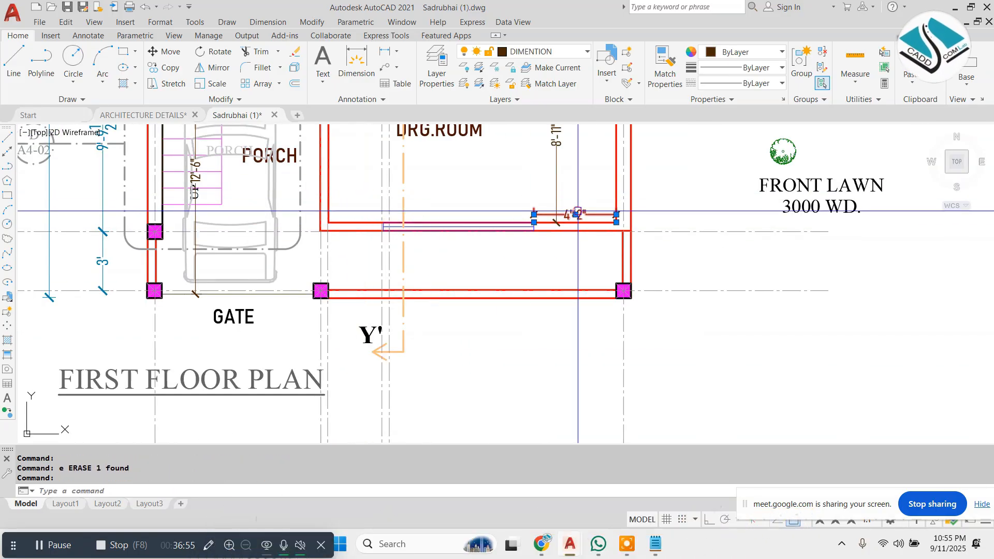
{"action": "type", "text": "e"}
{"action": "key", "text": "space"}
{"action": "middle_click_drag", "start_coordinate": [514, 162], "coordinate": [509, 230]}
{"action": "middle_click_drag", "start_coordinate": [472, 195], "coordinate": [462, 237]}
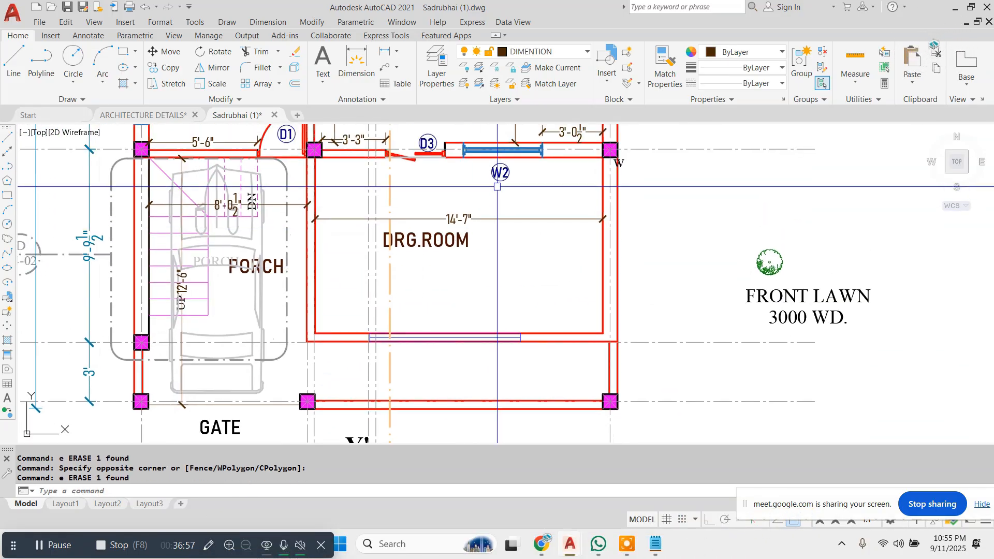
Step: Erase the W2 tag below the window between the hall and the drawing room
{"action": "scroll", "coordinate": [503, 172], "scroll_direction": "up", "scroll_amount": 2}
{"action": "key", "text": "Escape"}
{"action": "left_click", "coordinate": [538, 169]}
{"action": "left_click", "coordinate": [473, 187]}
{"action": "type", "text": "e"}
{"action": "key", "text": "space"}
Step: Change the DRG.ROOM label of the front room to BEDROOM
{"action": "middle_click_drag", "start_coordinate": [381, 261], "coordinate": [406, 215]}
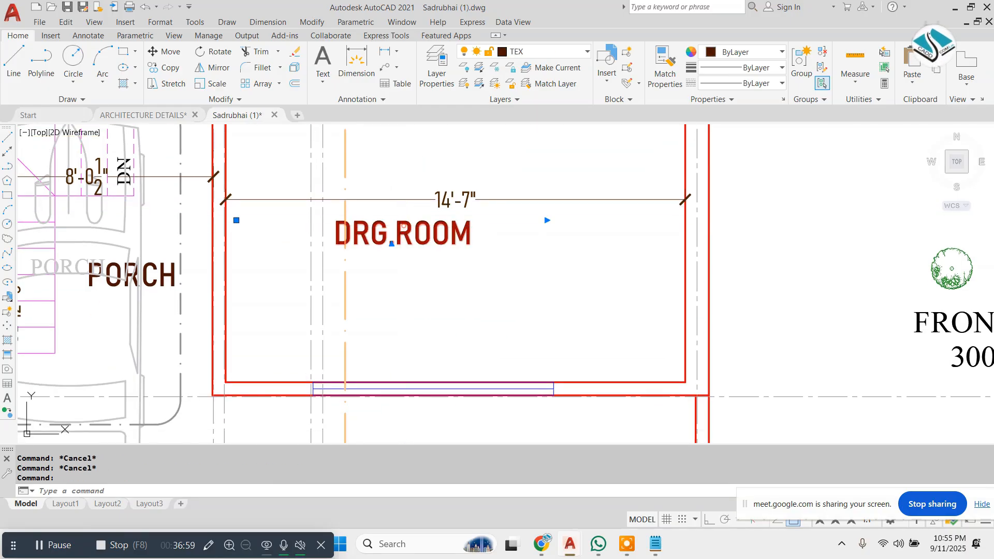
{"action": "double_click", "coordinate": [403, 227]}
{"action": "type", "text": "bed"}
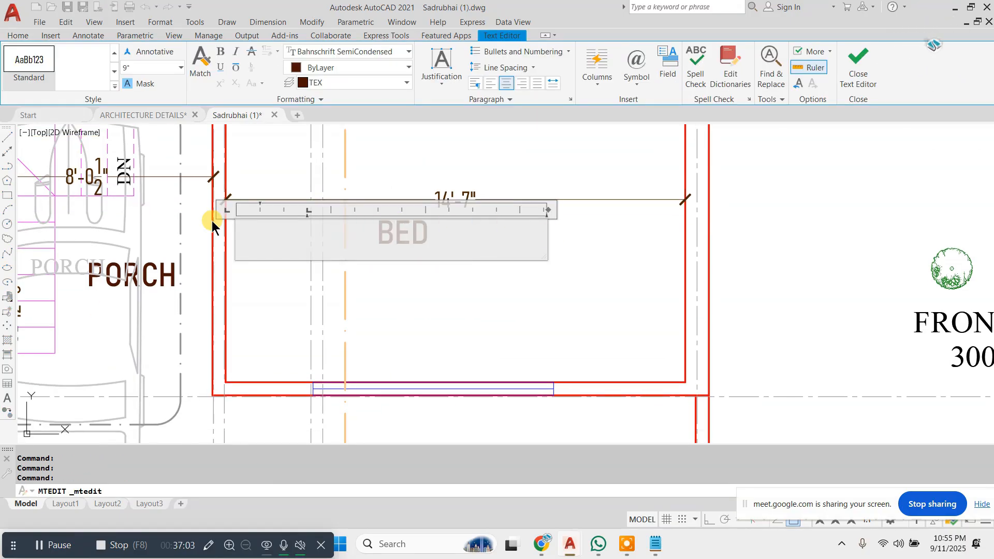
{"action": "type", "text": "roo"}
{"action": "left_click", "coordinate": [406, 275]}
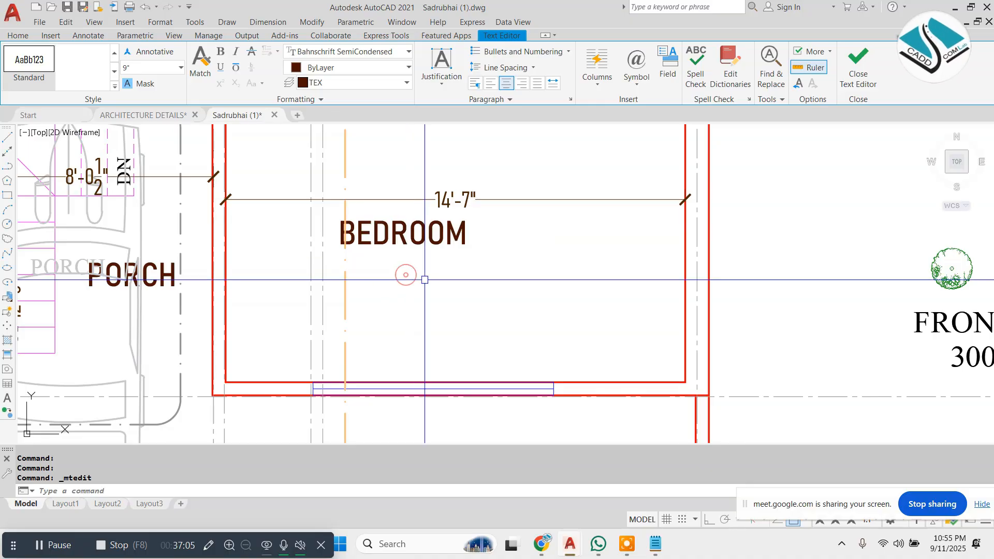
{"action": "key", "text": "Escape"}
Step: Erase the rounded dash-dot detail outline around the porch with its leader and D A4-02 tag
{"action": "scroll", "coordinate": [424, 280], "scroll_direction": "down", "scroll_amount": 2}
{"action": "middle_click_drag", "start_coordinate": [348, 234], "coordinate": [464, 247]}
{"action": "scroll", "coordinate": [362, 203], "scroll_direction": "up", "scroll_amount": 2}
{"action": "left_click", "coordinate": [403, 183]}
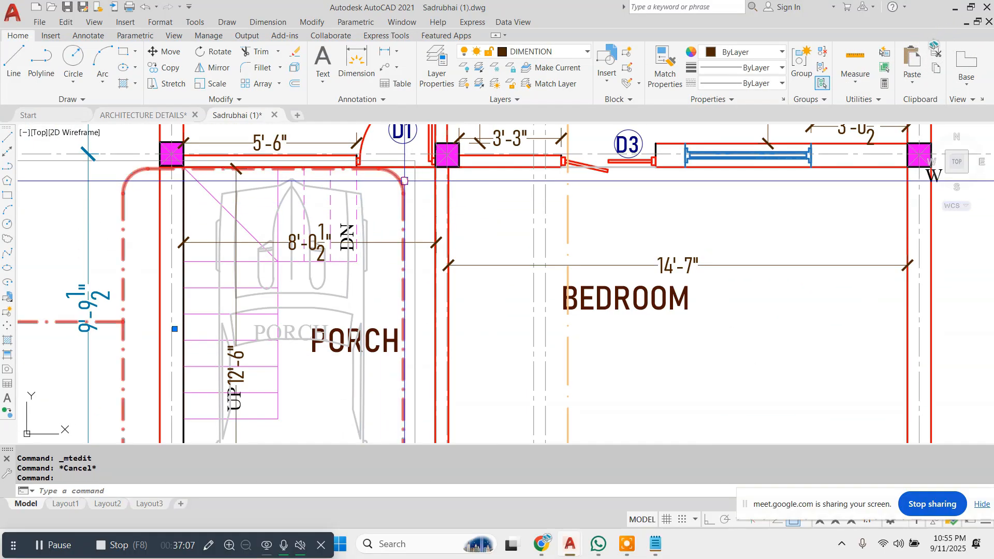
{"action": "type", "text": "e"}
{"action": "key", "text": "Return"}
Step: Erase the porch's 8'-0 1/2" width dimension and the brown PORCH label
{"action": "scroll", "coordinate": [403, 190], "scroll_direction": "down", "scroll_amount": 2}
{"action": "middle_click_drag", "start_coordinate": [346, 219], "coordinate": [370, 205]}
{"action": "scroll", "coordinate": [410, 192], "scroll_direction": "up", "scroll_amount": 4}
{"action": "left_click", "coordinate": [461, 184]}
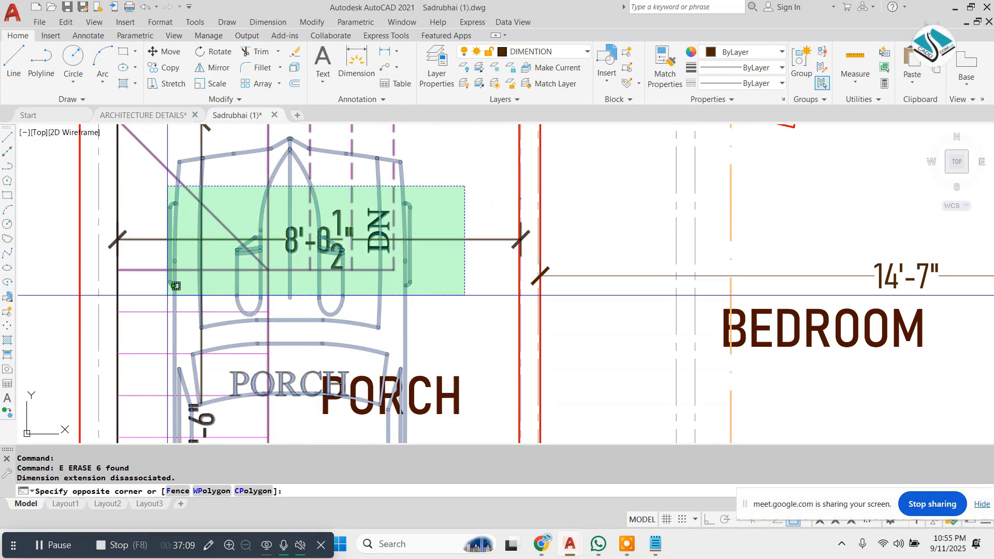
{"action": "key", "text": "Escape"}
{"action": "key", "text": "Escape"}
{"action": "left_click", "coordinate": [462, 222]}
{"action": "left_click", "coordinate": [443, 242]}
{"action": "scroll", "coordinate": [435, 238], "scroll_direction": "down", "scroll_amount": 2}
{"action": "type", "text": "e"}
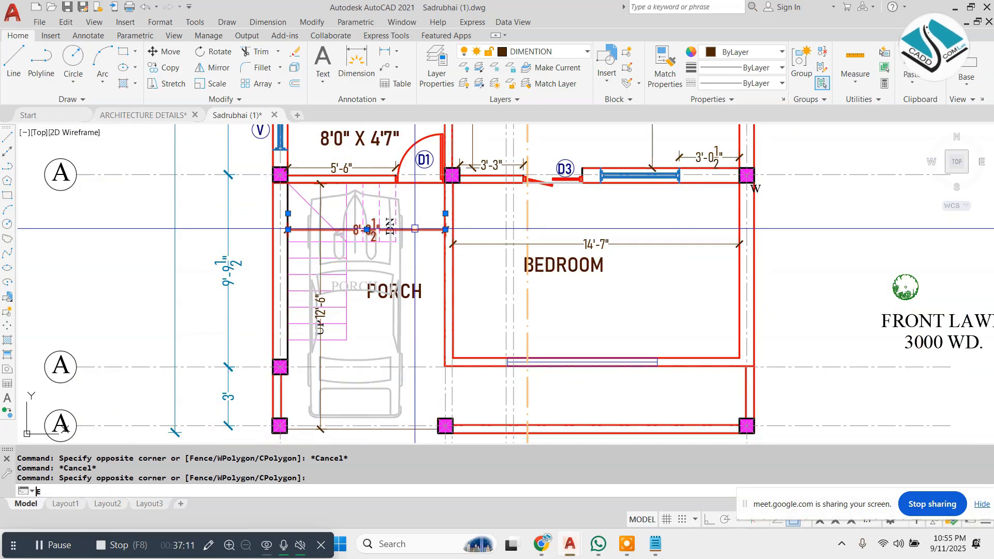
{"action": "scroll", "coordinate": [321, 319], "scroll_direction": "up", "scroll_amount": 2}
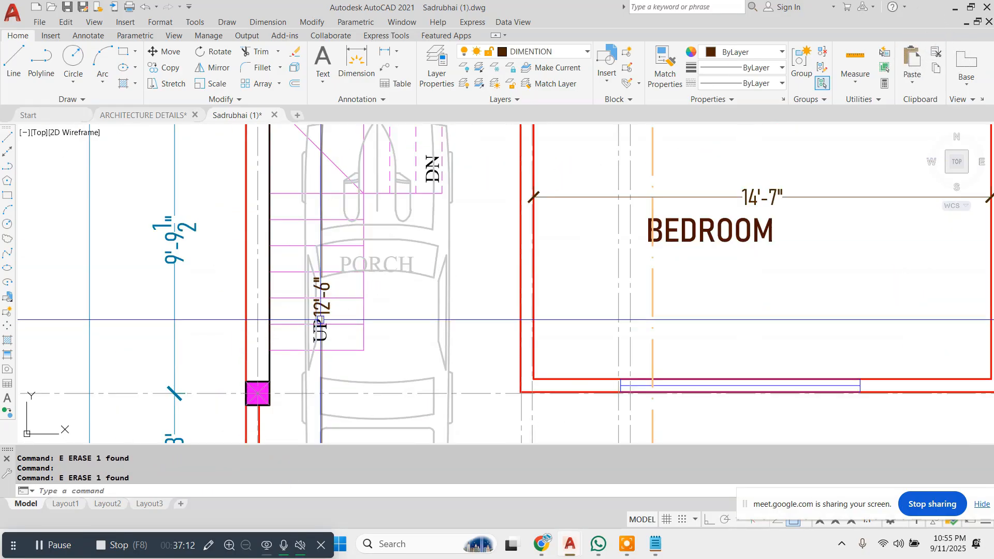
Step: Erase the porch's 12'-6" dimension and the car with its grey PORCH text
{"action": "left_click", "coordinate": [329, 293]}
{"action": "type", "text": "e"}
{"action": "key", "text": "space"}
{"action": "left_click", "coordinate": [431, 168]}
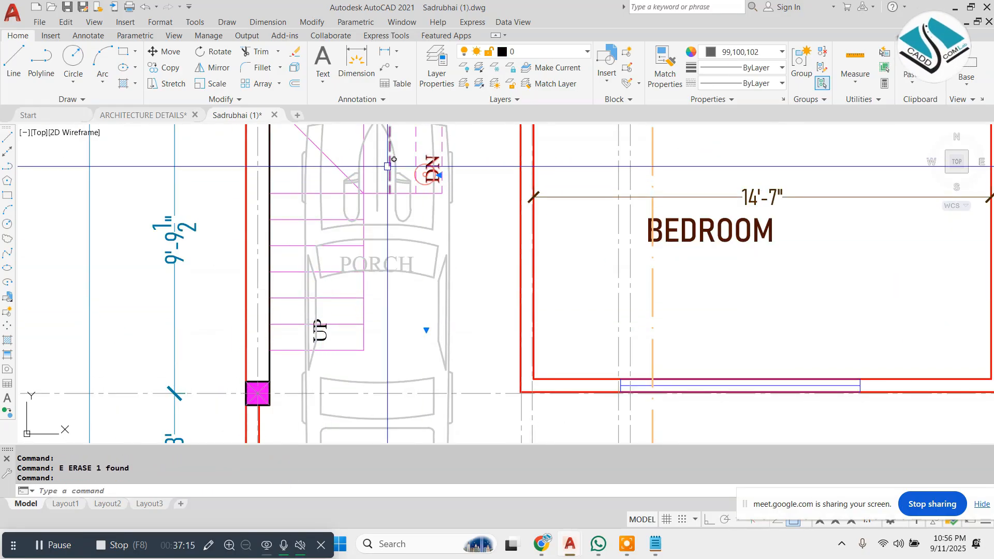
{"action": "scroll", "coordinate": [370, 217], "scroll_direction": "down", "scroll_amount": 2}
{"action": "key", "text": "Escape"}
{"action": "left_click", "coordinate": [416, 248]}
{"action": "type", "text": "e"}
{"action": "key", "text": "space"}
{"action": "key", "text": "space"}
Step: Examine the front balcony, parapet and glass railing in ARCHITECTURE DETAILS' first floor plan and compare them with the copied plan's front strip
{"action": "scroll", "coordinate": [416, 249], "scroll_direction": "down", "scroll_amount": 2}
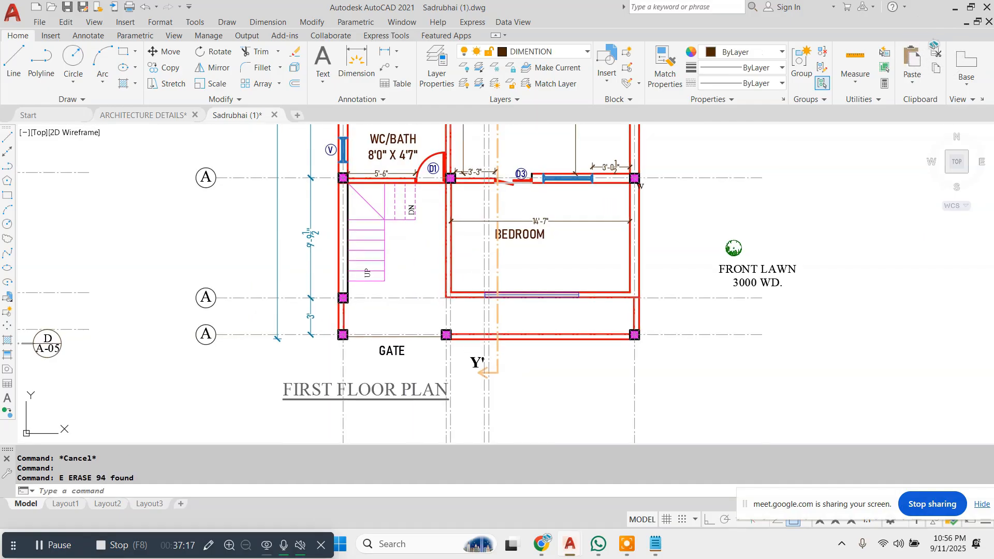
{"action": "scroll", "coordinate": [394, 344], "scroll_direction": "up", "scroll_amount": 2}
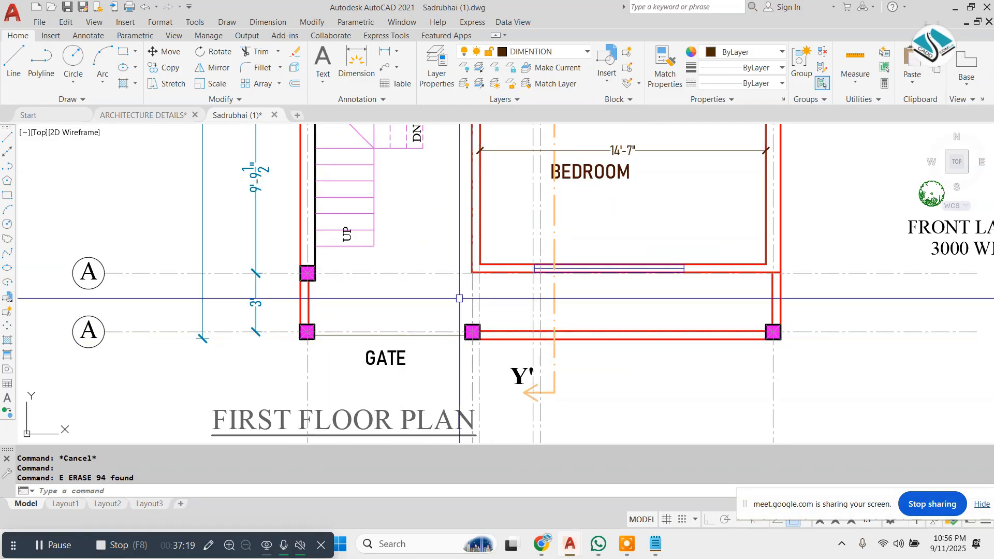
{"action": "scroll", "coordinate": [459, 298], "scroll_direction": "down", "scroll_amount": 3}
{"action": "scroll", "coordinate": [366, 282], "scroll_direction": "up", "scroll_amount": 1}
{"action": "left_click", "coordinate": [163, 116]}
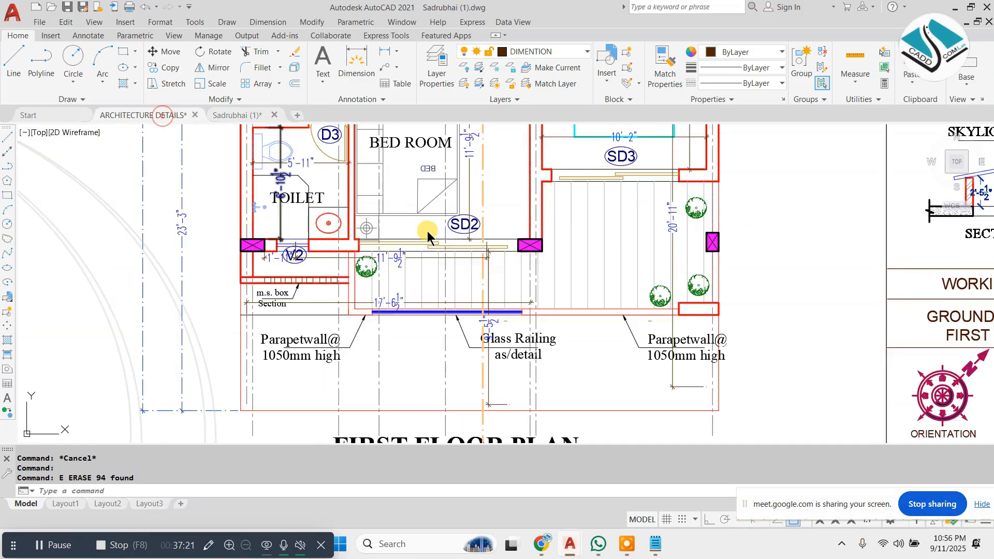
{"action": "scroll", "coordinate": [420, 234], "scroll_direction": "down", "scroll_amount": 2}
{"action": "mouse_move", "coordinate": [409, 233]}
{"action": "middle_mouse_down"}
{"action": "mouse_move", "coordinate": [657, 247]}
{"action": "mouse_move", "coordinate": [575, 250]}
{"action": "middle_mouse_up"}
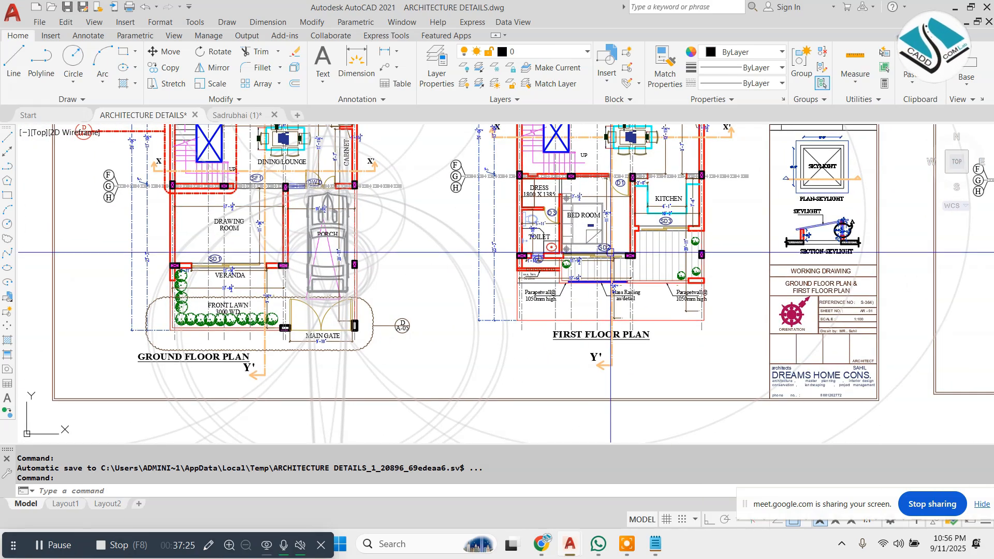
{"action": "scroll", "coordinate": [584, 259], "scroll_direction": "up", "scroll_amount": 2}
{"action": "scroll", "coordinate": [526, 254], "scroll_direction": "down", "scroll_amount": 2}
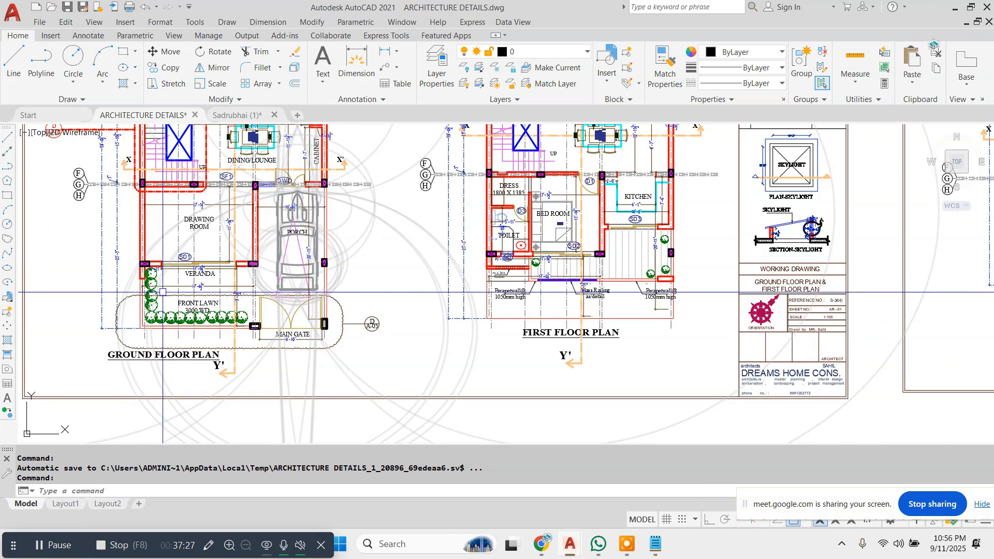
{"action": "scroll", "coordinate": [618, 286], "scroll_direction": "up", "scroll_amount": 4}
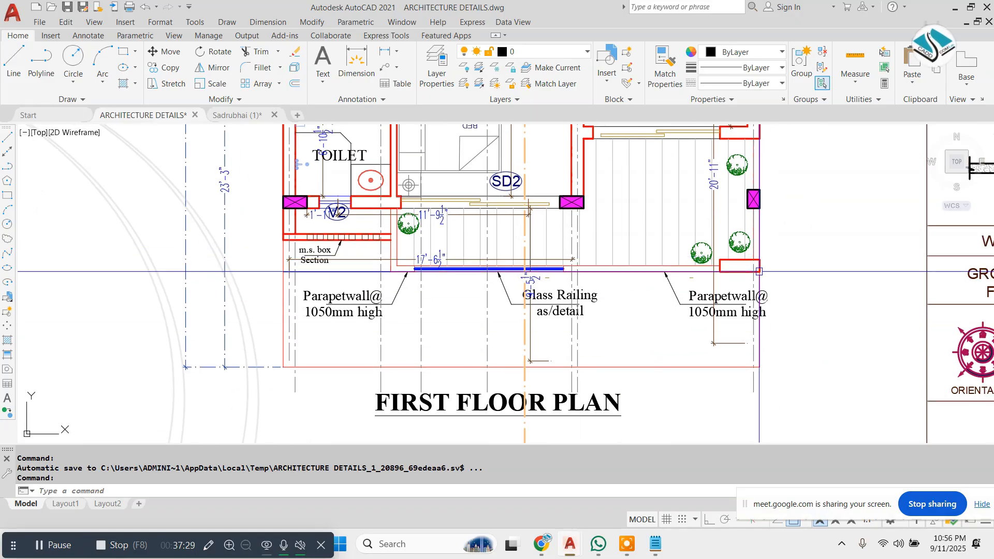
{"action": "left_click", "coordinate": [250, 118]}
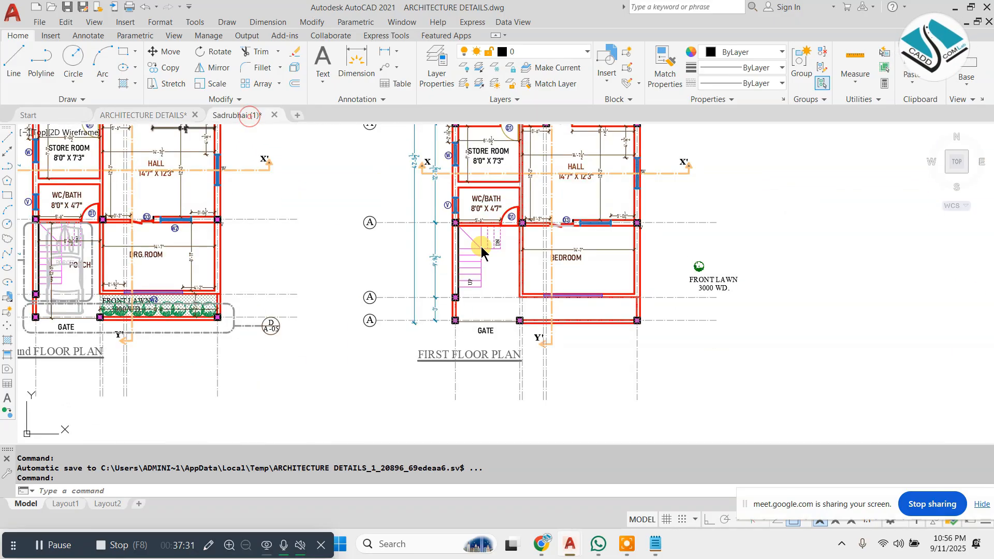
{"action": "scroll", "coordinate": [616, 305], "scroll_direction": "up", "scroll_amount": 4}
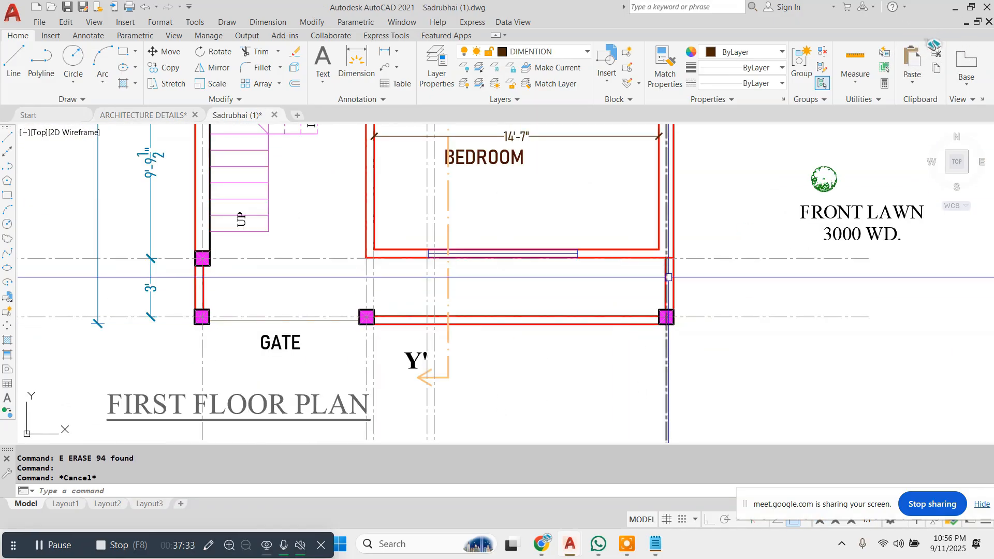
{"action": "scroll", "coordinate": [668, 277], "scroll_direction": "up", "scroll_amount": 5}
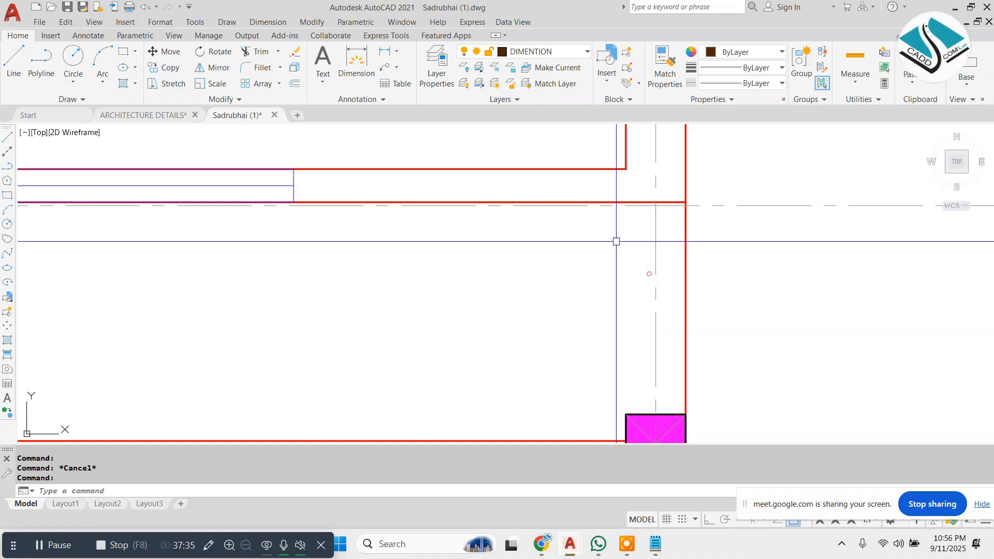
Step: Erase the inner line of the front strip's right wall and the front-right and middle magenta columns
{"action": "type", "text": "e"}
{"action": "key", "text": "space"}
{"action": "scroll", "coordinate": [616, 253], "scroll_direction": "down", "scroll_amount": 6}
{"action": "scroll", "coordinate": [579, 320], "scroll_direction": "up", "scroll_amount": 2}
{"action": "middle_click_drag", "start_coordinate": [554, 312], "coordinate": [669, 288]}
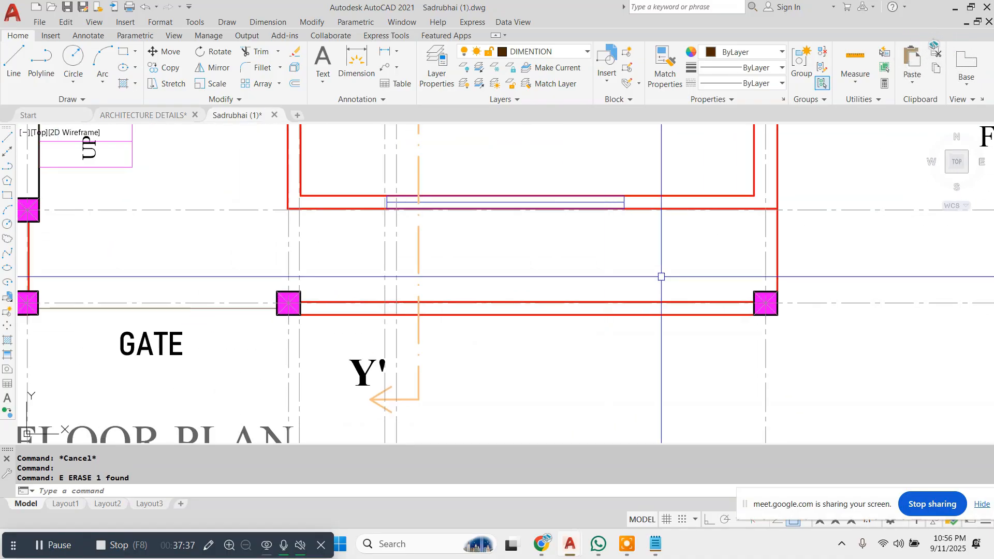
{"action": "left_click", "coordinate": [667, 276]}
{"action": "left_click", "coordinate": [840, 333]}
{"action": "type", "text": "e"}
{"action": "left_click", "coordinate": [249, 283]}
{"action": "left_click", "coordinate": [308, 333]}
{"action": "type", "text": "e"}
Step: Erase the front-left corner column and the inner line of the left wall between the front grid lines
{"action": "middle_click_drag", "start_coordinate": [78, 279], "coordinate": [354, 290]}
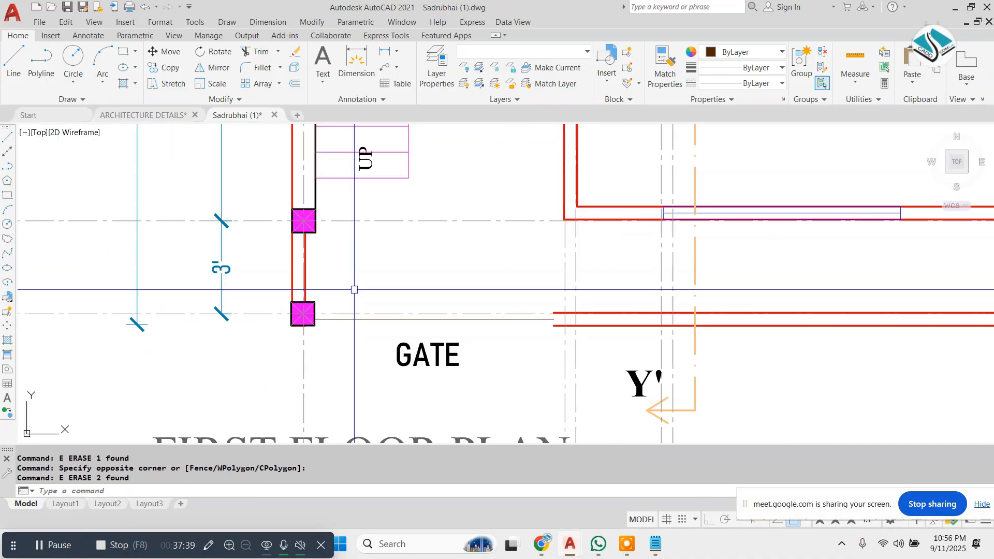
{"action": "left_click", "coordinate": [252, 287]}
{"action": "left_click", "coordinate": [395, 343]}
{"action": "type", "text": "e"}
{"action": "scroll", "coordinate": [311, 254], "scroll_direction": "up", "scroll_amount": 7}
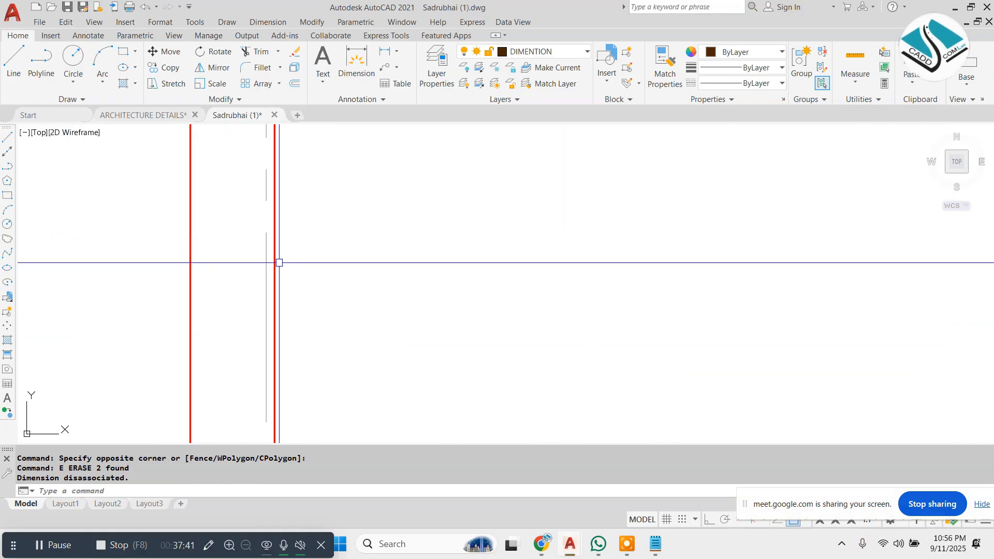
{"action": "left_click", "coordinate": [275, 266]}
{"action": "type", "text": "e"}
{"action": "key", "text": "space"}
Step: With Ortho on, draw a horizontal line from the left wall's lower end across the front, past the right wall
{"action": "scroll", "coordinate": [301, 226], "scroll_direction": "down", "scroll_amount": 4}
{"action": "type", "text": "l"}
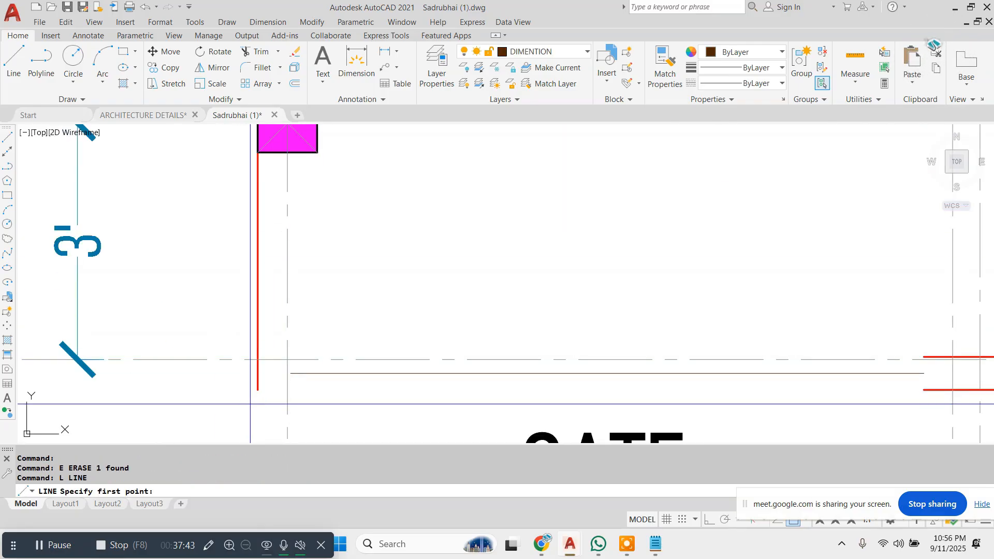
{"action": "left_click", "coordinate": [258, 387]}
{"action": "scroll", "coordinate": [399, 328], "scroll_direction": "down", "scroll_amount": 5}
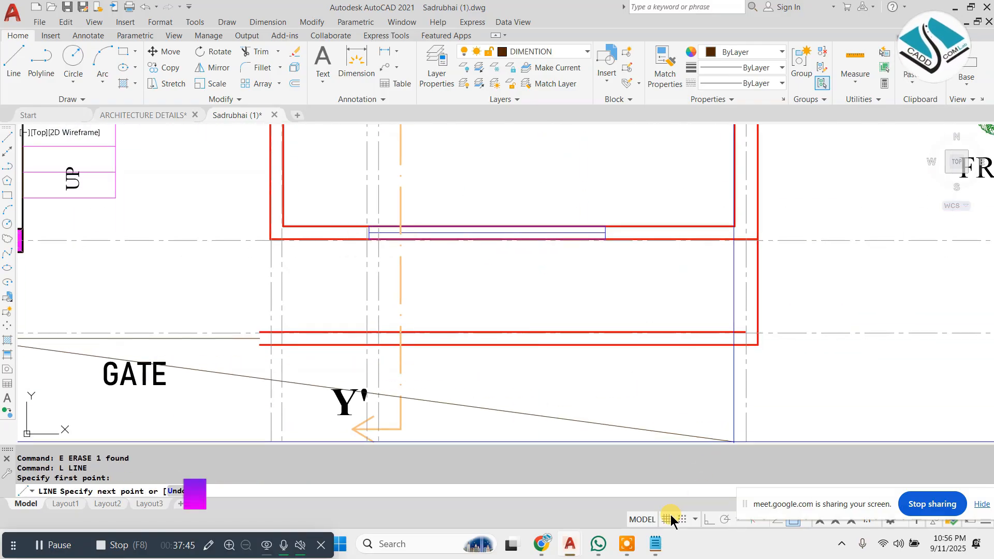
{"action": "left_click", "coordinate": [709, 519]}
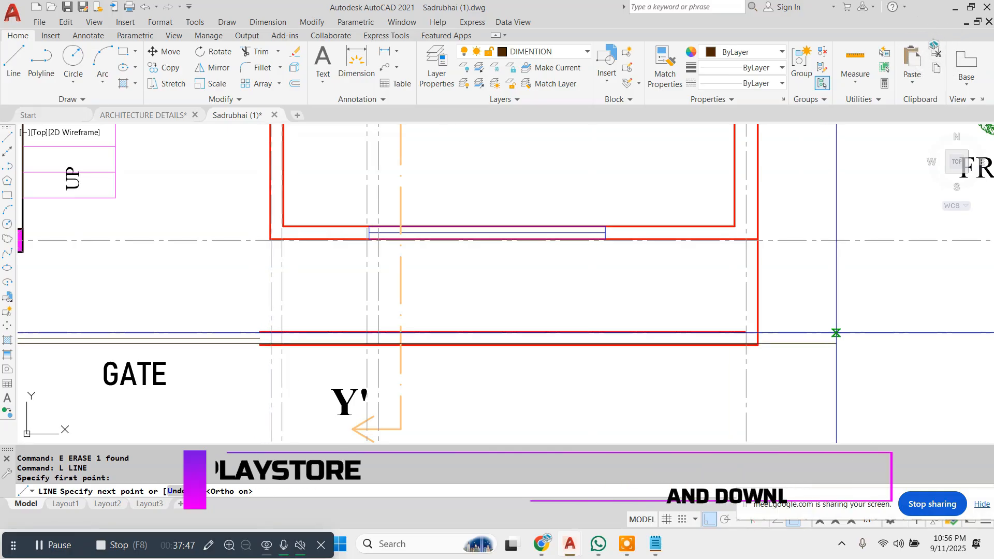
{"action": "key", "text": "Escape"}
Step: Erase the old outer front wall line and trim the new front line at the right wall
{"action": "scroll", "coordinate": [592, 350], "scroll_direction": "up", "scroll_amount": 5}
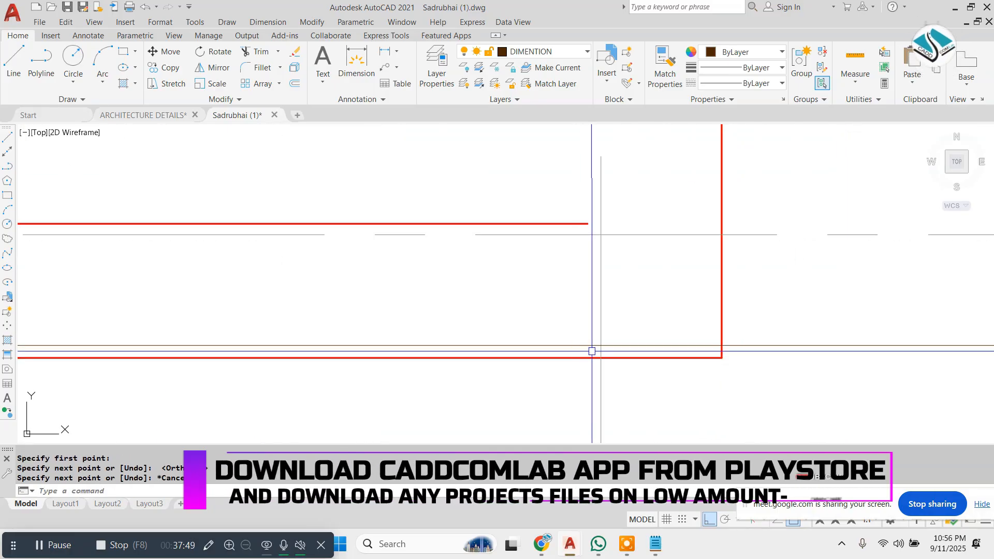
{"action": "left_click", "coordinate": [643, 358]}
{"action": "type", "text": "e"}
{"action": "key", "text": "space"}
{"action": "type", "text": "tr"}
{"action": "key", "text": "space"}
{"action": "key", "text": "space"}
{"action": "left_click", "coordinate": [741, 346]}
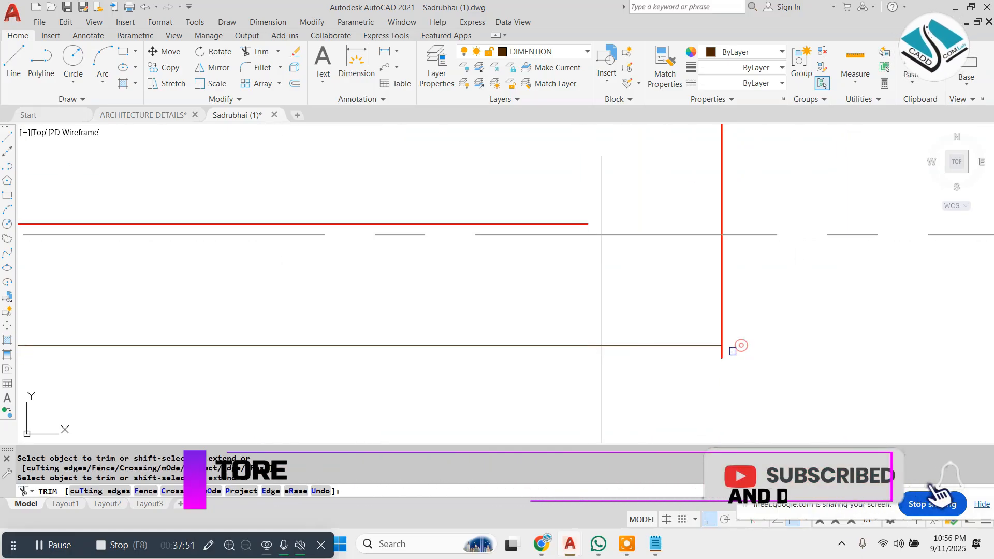
{"action": "scroll", "coordinate": [724, 352], "scroll_direction": "down", "scroll_amount": 4}
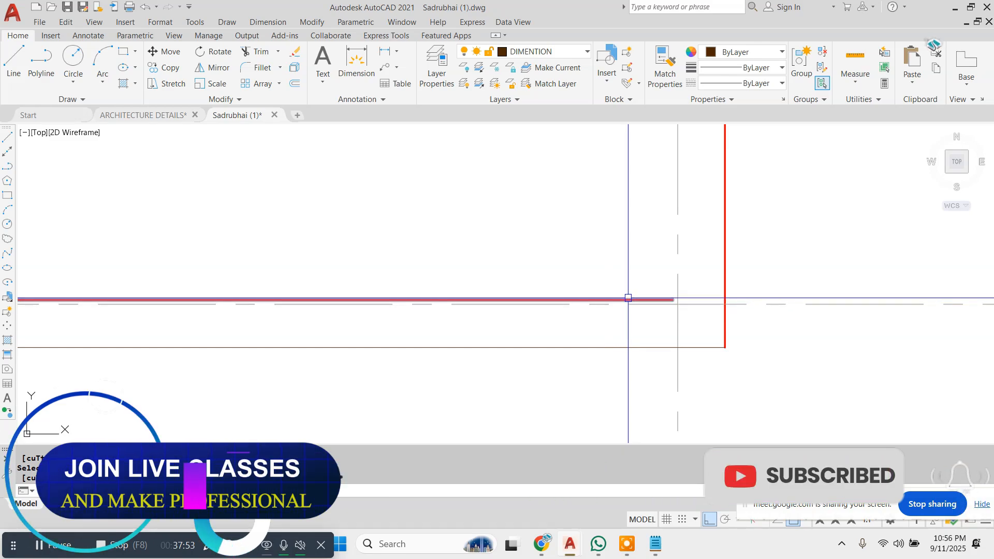
Step: Erase the remaining inner front wall line and the thin gate line above the GATE label
{"action": "left_click", "coordinate": [628, 298]}
{"action": "scroll", "coordinate": [644, 279], "scroll_direction": "down", "scroll_amount": 6}
{"action": "type", "text": "e"}
{"action": "key", "text": "space"}
{"action": "middle_click_drag", "start_coordinate": [688, 335], "coordinate": [792, 311]}
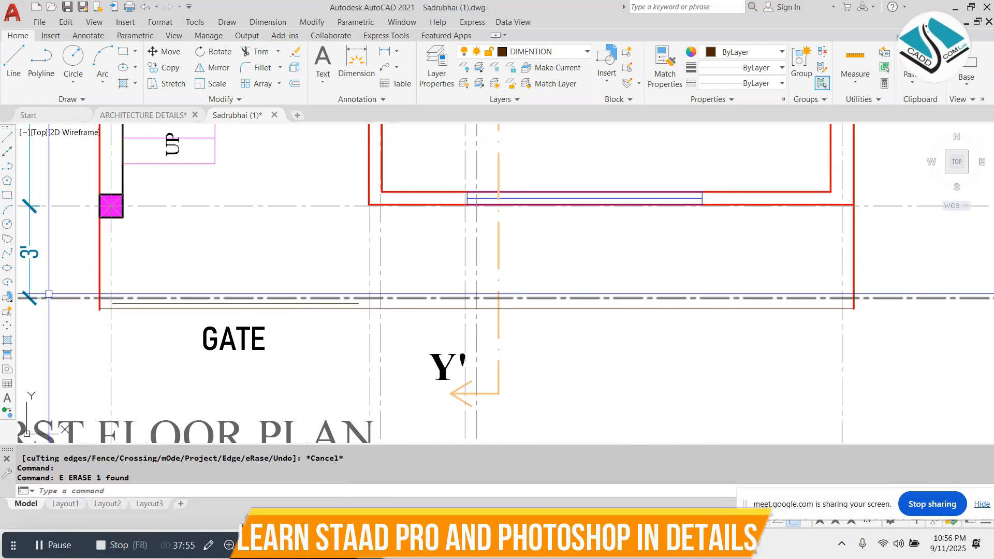
{"action": "scroll", "coordinate": [49, 293], "scroll_direction": "up", "scroll_amount": 4}
{"action": "left_click", "coordinate": [206, 320]}
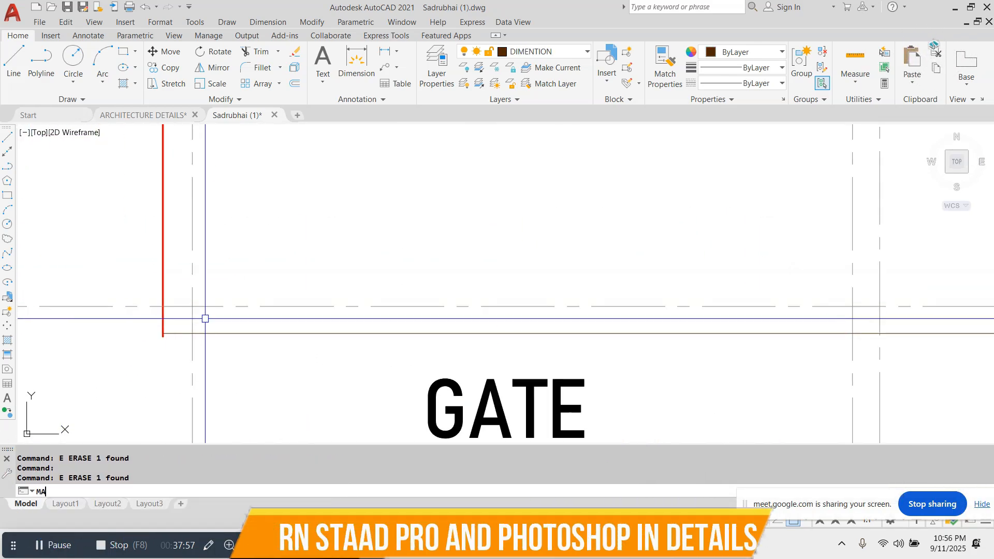
Step: Match the new front line's properties to the red left wall line
{"action": "type", "text": "MA"}
{"action": "key", "text": "Return"}
{"action": "left_click", "coordinate": [164, 293]}
{"action": "left_click", "coordinate": [251, 328]}
{"action": "left_click", "coordinate": [236, 341]}
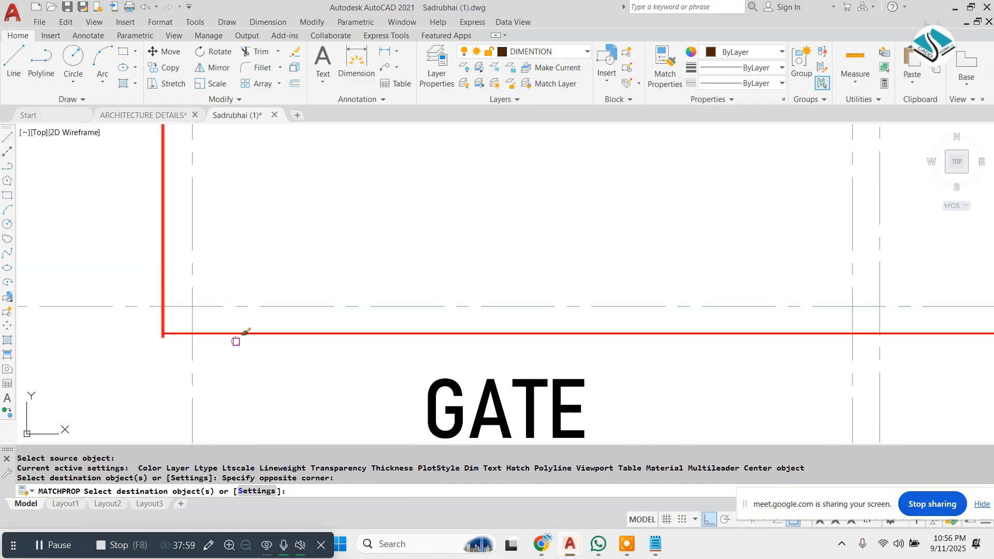
{"action": "scroll", "coordinate": [237, 338], "scroll_direction": "down", "scroll_amount": 4}
{"action": "middle_click_drag", "start_coordinate": [592, 329], "coordinate": [270, 328]}
{"action": "scroll", "coordinate": [650, 327], "scroll_direction": "up", "scroll_amount": 2}
{"action": "scroll", "coordinate": [598, 372], "scroll_direction": "down", "scroll_amount": 4}
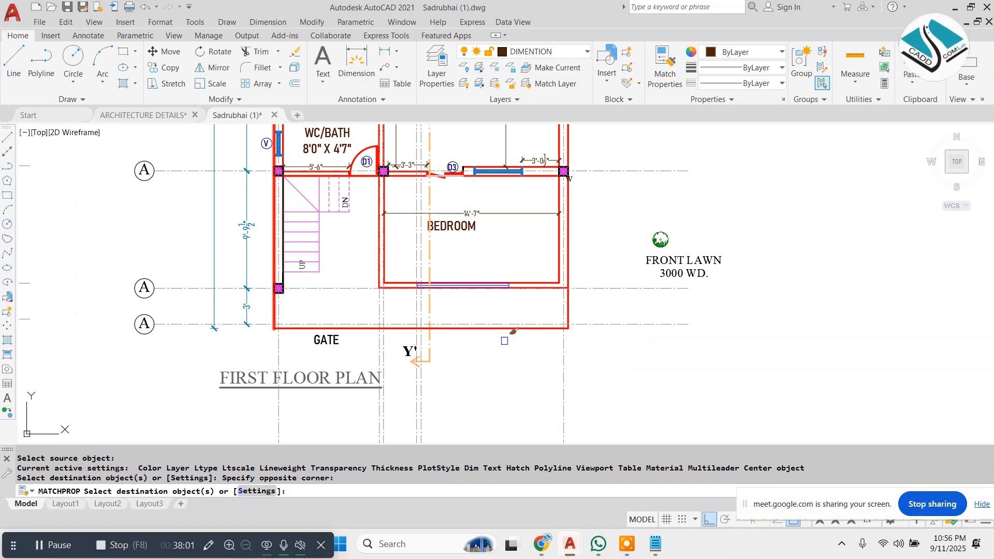
{"action": "key", "text": "Escape"}
Step: Move the BEDROOM label right, centring it under the 14'-7" dimension
{"action": "scroll", "coordinate": [460, 236], "scroll_direction": "up", "scroll_amount": 4}
{"action": "left_click", "coordinate": [463, 251]}
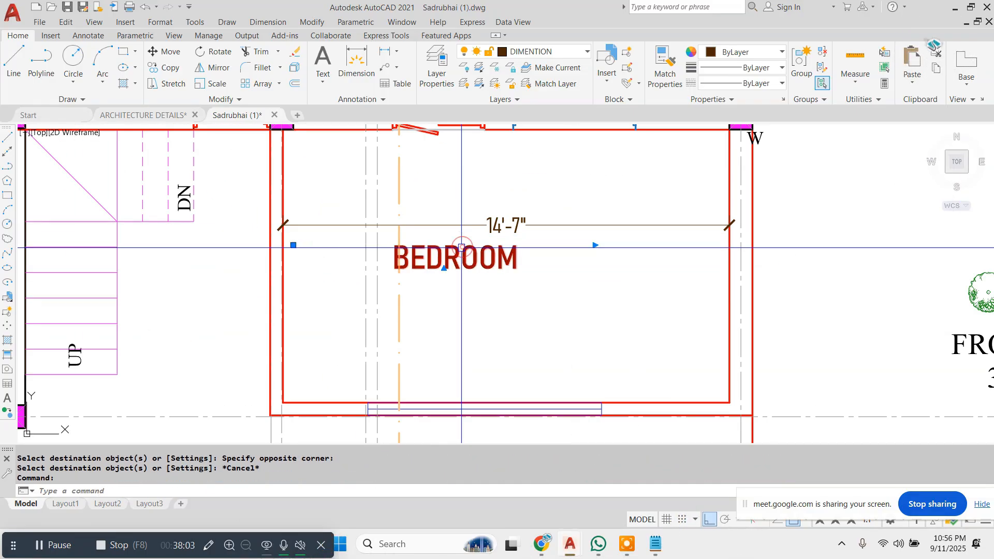
{"action": "type", "text": "M"}
{"action": "key", "text": "Return"}
{"action": "left_click", "coordinate": [471, 252]}
{"action": "left_click", "coordinate": [544, 260]}
{"action": "scroll", "coordinate": [456, 249], "scroll_direction": "down", "scroll_amount": 2}
{"action": "middle_click_drag", "start_coordinate": [315, 232], "coordinate": [373, 274]}
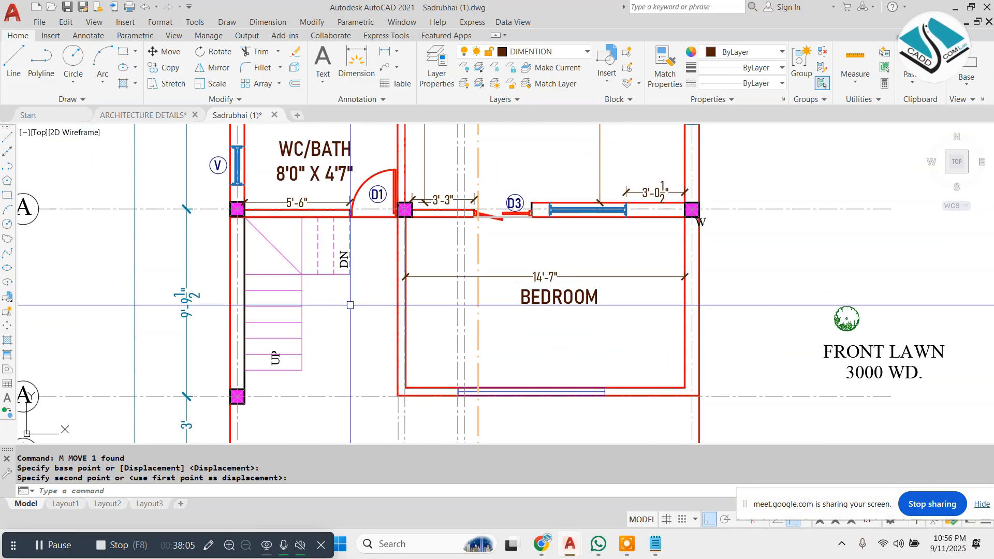
Step: Compare the first floor plan with the ground floor plan and the front balcony layout in ARCHITECTURE DETAILS
{"action": "scroll", "coordinate": [466, 284], "scroll_direction": "down", "scroll_amount": 5}
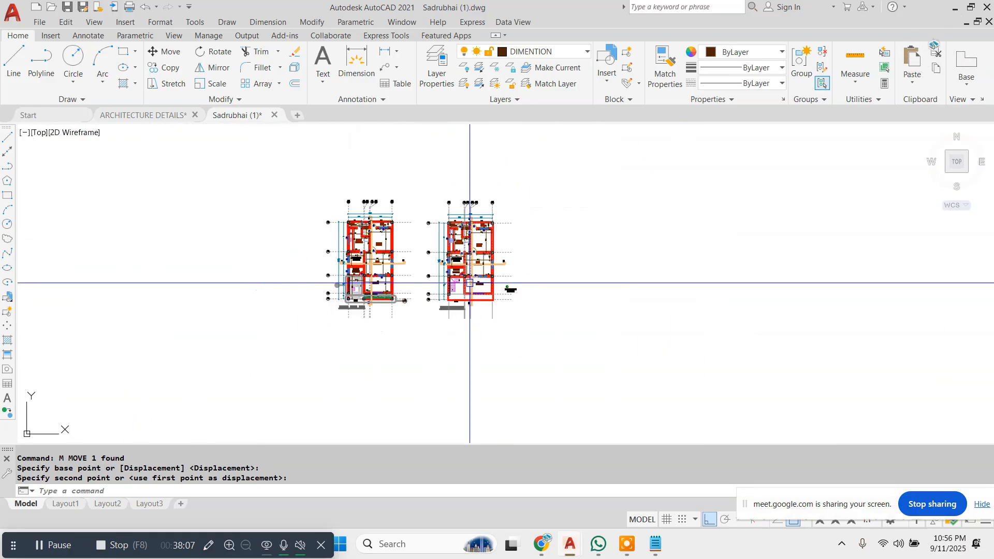
{"action": "scroll", "coordinate": [382, 283], "scroll_direction": "up", "scroll_amount": 4}
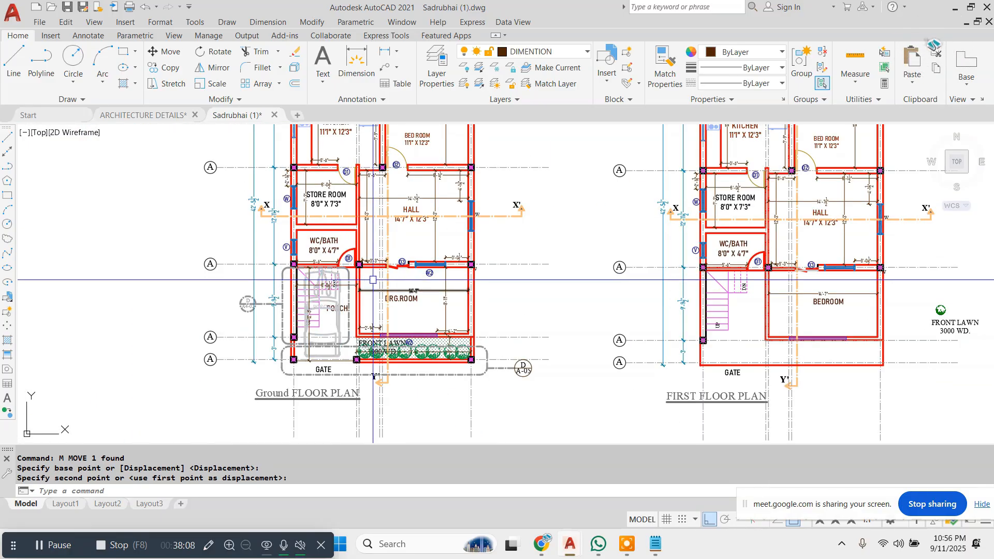
{"action": "left_click", "coordinate": [155, 115]}
{"action": "scroll", "coordinate": [366, 215], "scroll_direction": "down", "scroll_amount": 3}
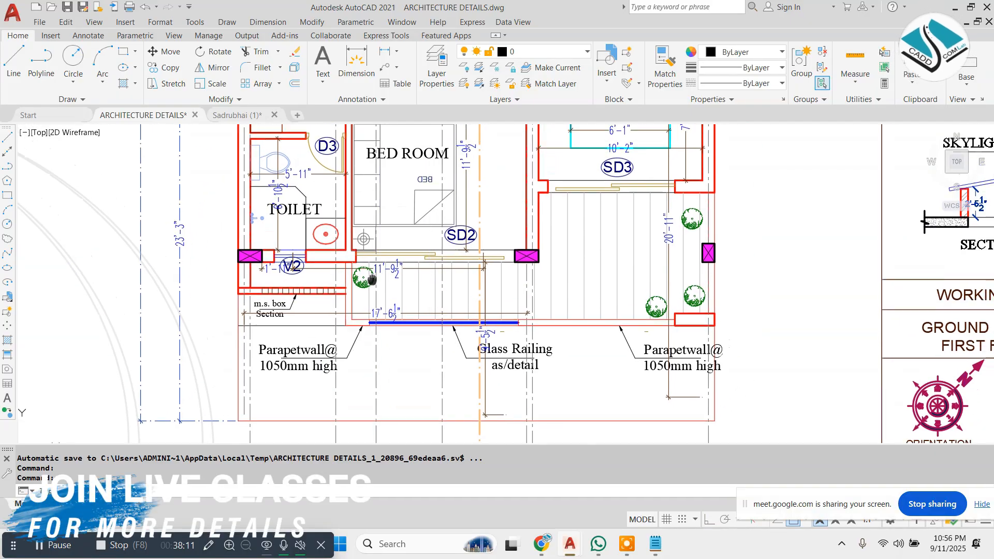
{"action": "scroll", "coordinate": [358, 278], "scroll_direction": "down", "scroll_amount": 2}
{"action": "scroll", "coordinate": [250, 145], "scroll_direction": "up", "scroll_amount": 5}
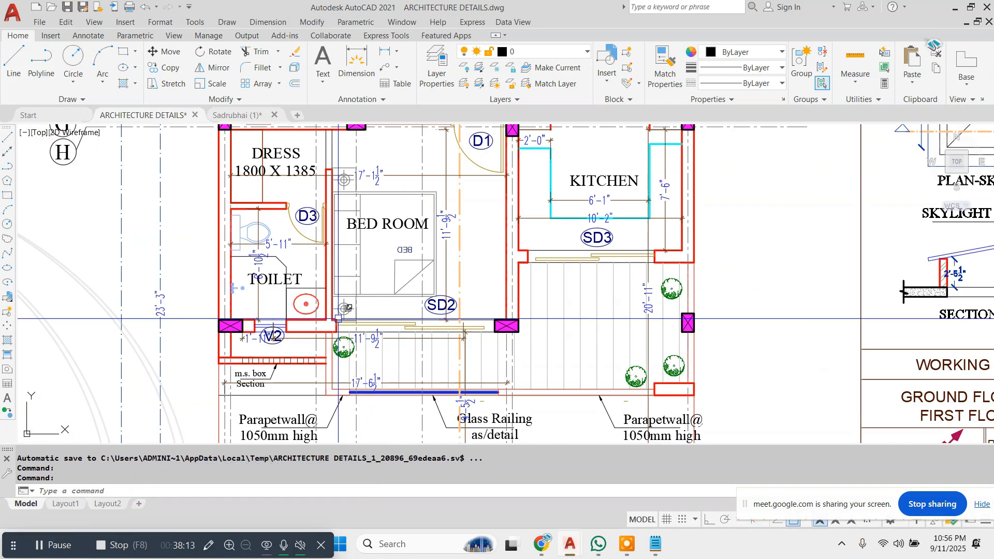
{"action": "left_click", "coordinate": [254, 115]}
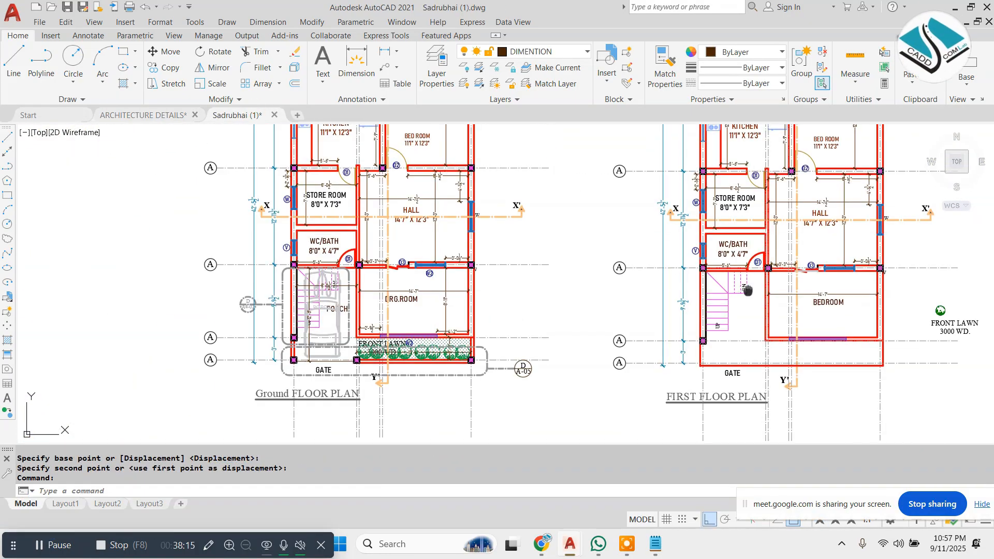
Step: Stretch the inner line of the bedroom's front wall left to the column beside the stairs
{"action": "scroll", "coordinate": [482, 297], "scroll_direction": "up", "scroll_amount": 5}
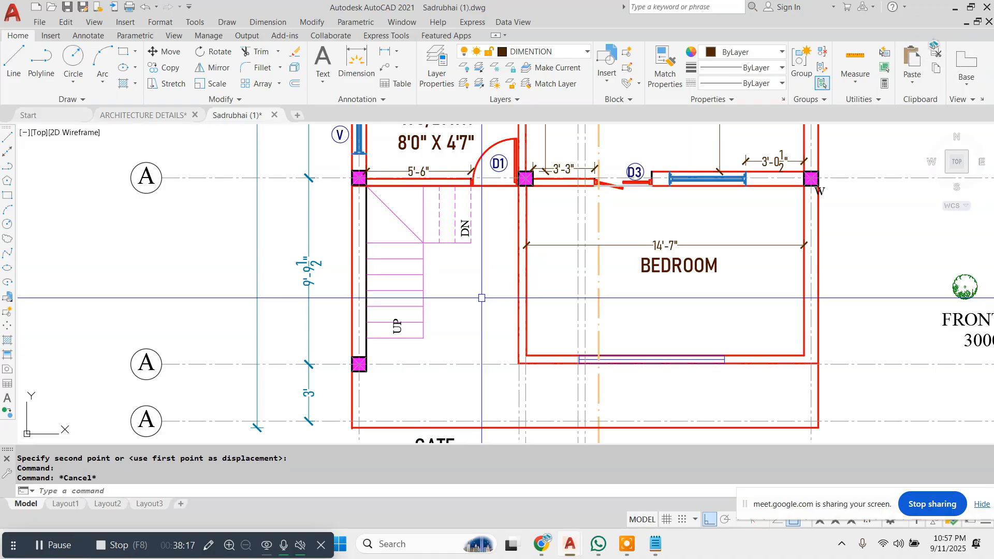
{"action": "scroll", "coordinate": [541, 369], "scroll_direction": "up", "scroll_amount": 2}
{"action": "type", "text": "EX"}
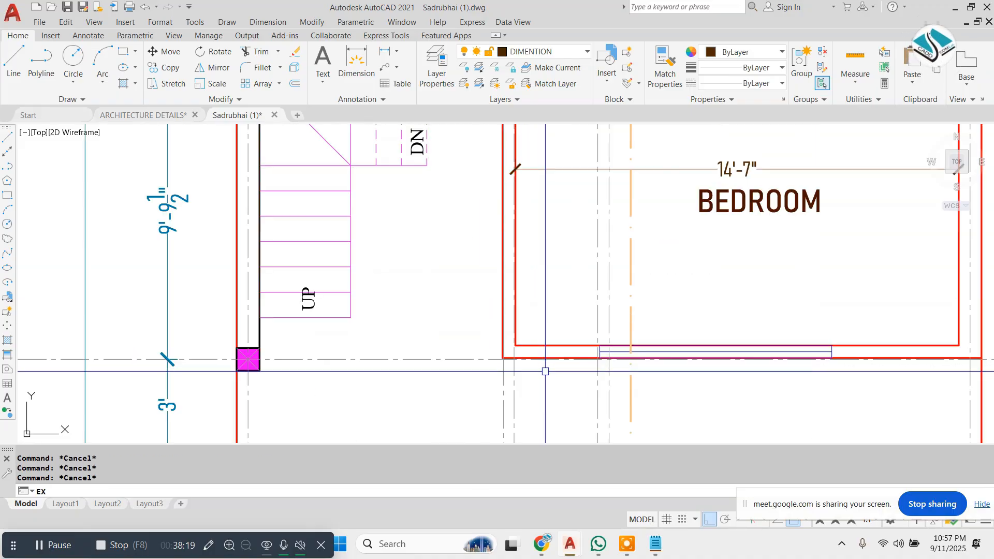
{"action": "key", "text": "Escape"}
{"action": "left_click", "coordinate": [524, 344]}
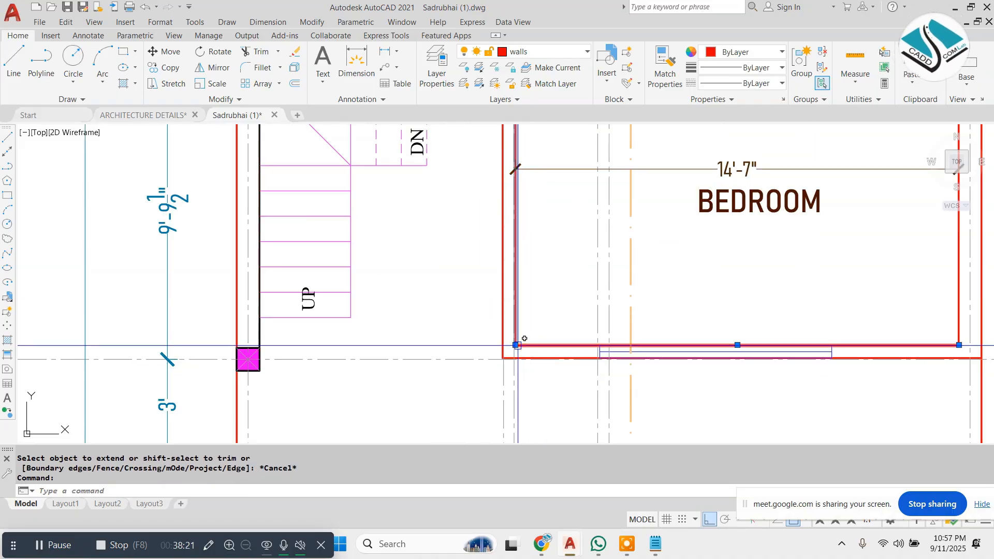
{"action": "left_click", "coordinate": [541, 337]}
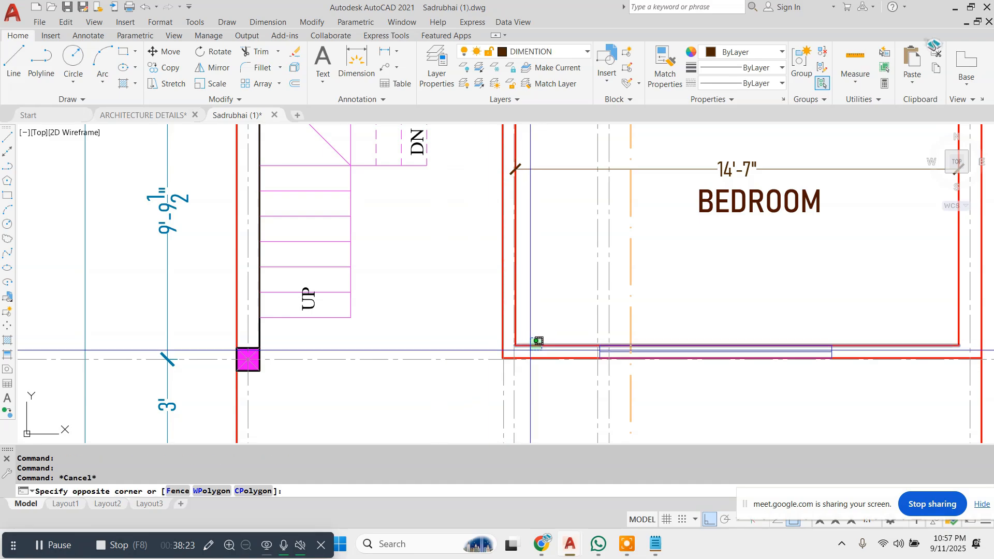
{"action": "key", "text": "Escape"}
{"action": "left_click", "coordinate": [531, 349]}
{"action": "left_click", "coordinate": [515, 345]}
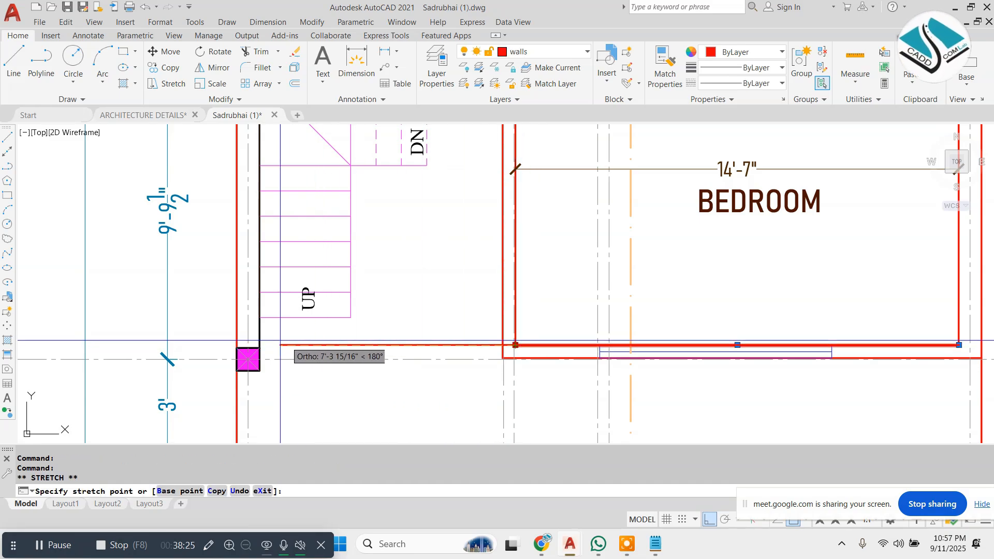
{"action": "key", "text": "Escape"}
{"action": "key", "text": "Escape"}
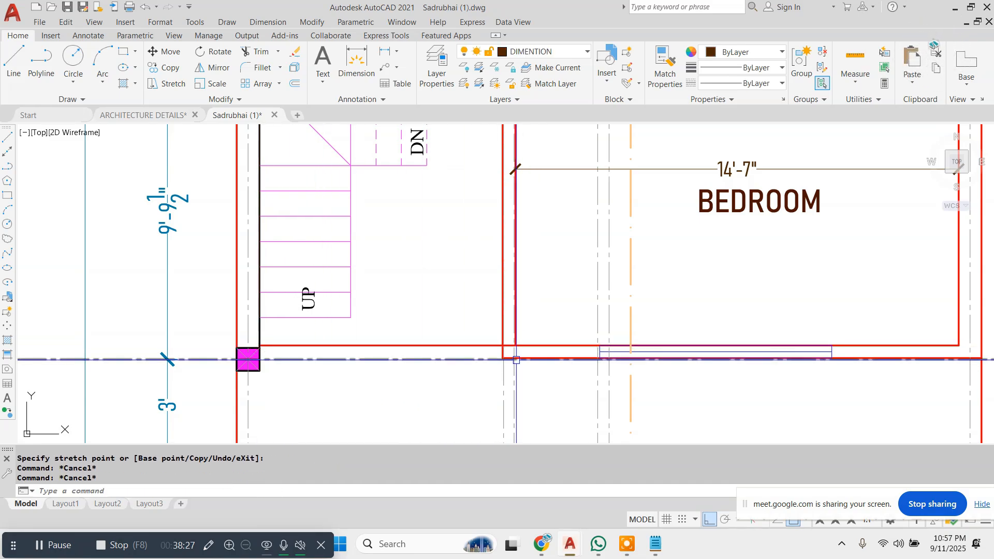
Step: Stretch the outer line of the bedroom's front wall left to the same column beside the stairs
{"action": "scroll", "coordinate": [502, 361], "scroll_direction": "up", "scroll_amount": 5}
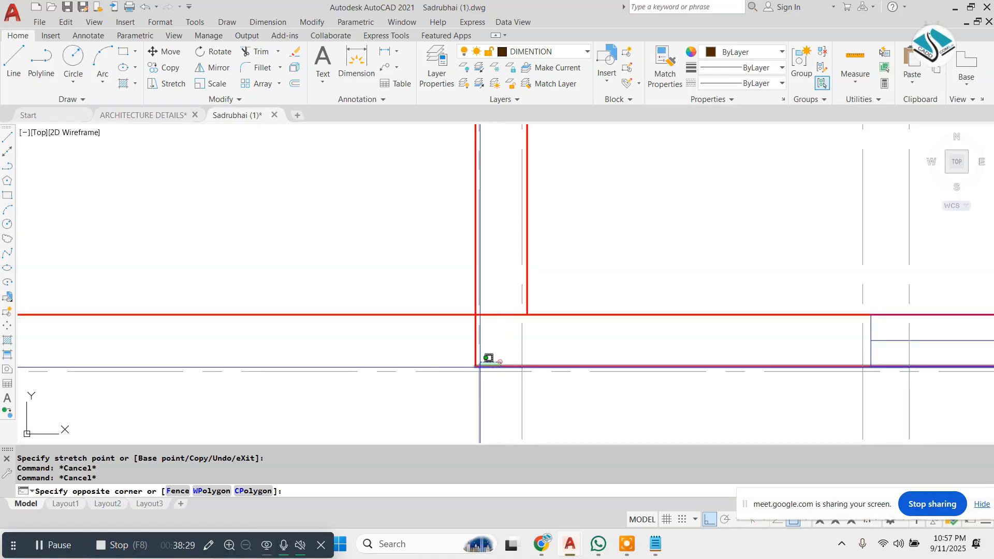
{"action": "key", "text": "Escape"}
{"action": "middle_click_drag", "start_coordinate": [246, 353], "coordinate": [547, 353]}
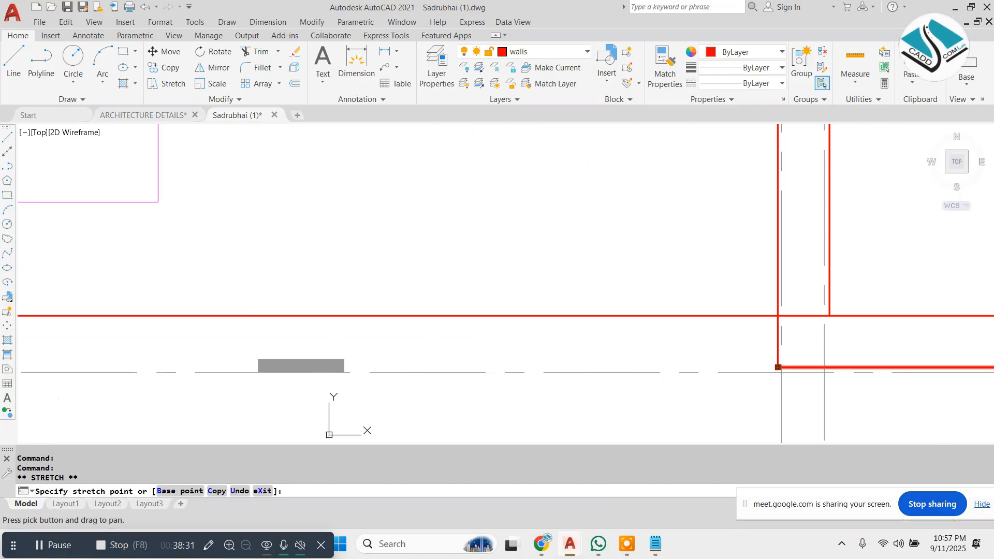
{"action": "scroll", "coordinate": [213, 348], "scroll_direction": "down", "scroll_amount": 2}
{"action": "middle_click_drag", "start_coordinate": [210, 352], "coordinate": [489, 348]}
{"action": "left_click", "coordinate": [261, 353]}
{"action": "key", "text": "Escape"}
{"action": "scroll", "coordinate": [416, 346], "scroll_direction": "down", "scroll_amount": 4}
{"action": "scroll", "coordinate": [565, 346], "scroll_direction": "down", "scroll_amount": 2}
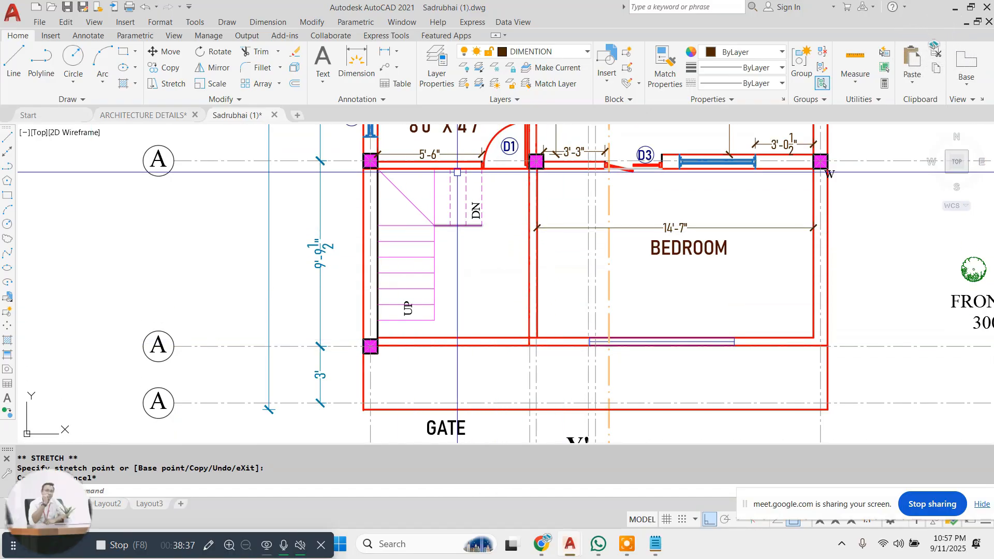
Step: Erase the window from the bedroom's front wall
{"action": "mouse_move", "coordinate": [622, 312]}
{"action": "middle_mouse_down"}
{"action": "mouse_move", "coordinate": [587, 344]}
{"action": "mouse_move", "coordinate": [522, 341]}
{"action": "middle_mouse_up"}
{"action": "scroll", "coordinate": [539, 327], "scroll_direction": "up", "scroll_amount": 3}
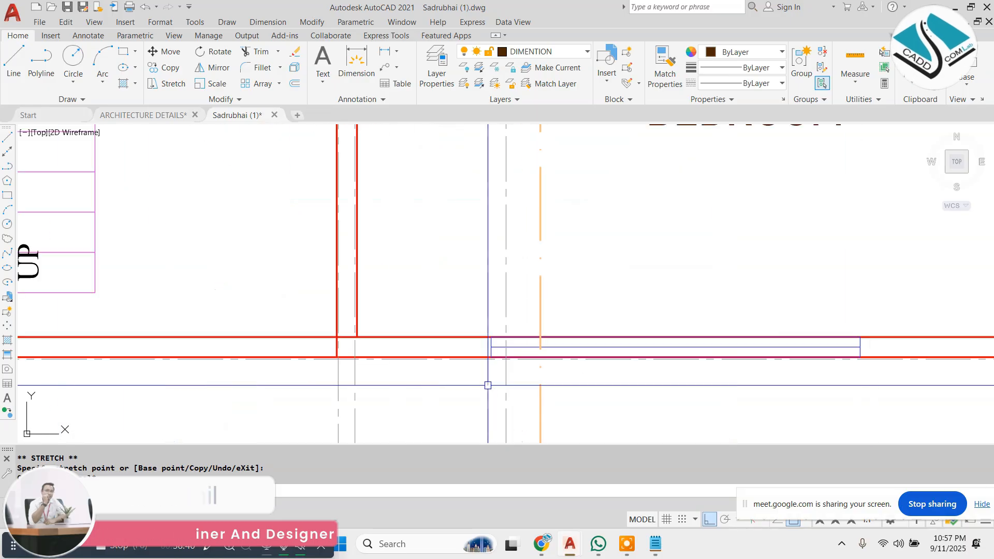
{"action": "key", "text": "Escape"}
{"action": "left_click", "coordinate": [460, 321]}
{"action": "left_click", "coordinate": [929, 442]}
{"action": "type", "text": "e"}
{"action": "key", "text": "Return"}
{"action": "scroll", "coordinate": [594, 243], "scroll_direction": "down", "scroll_amount": 4}
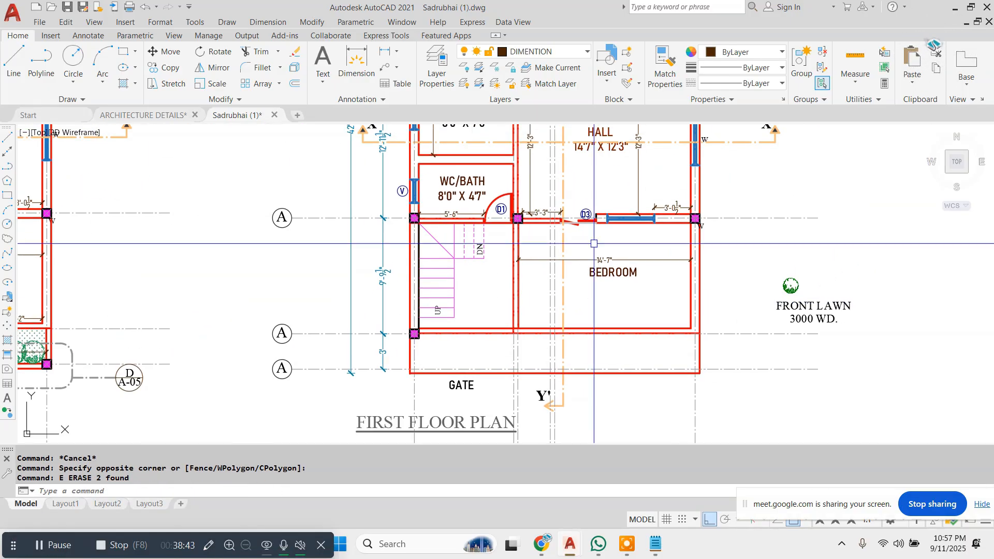
{"action": "scroll", "coordinate": [594, 243], "scroll_direction": "up", "scroll_amount": 2}
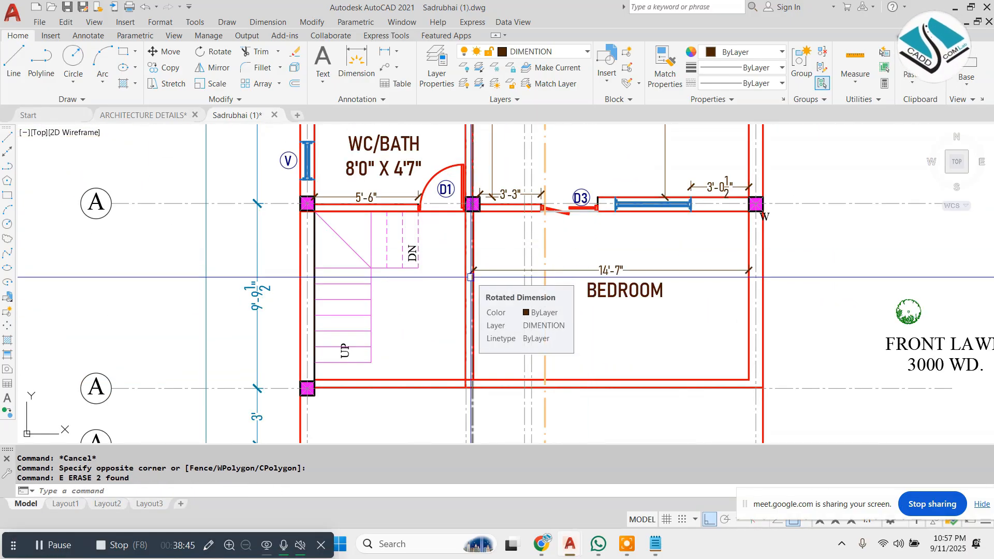
{"action": "scroll", "coordinate": [469, 311], "scroll_direction": "down", "scroll_amount": 2}
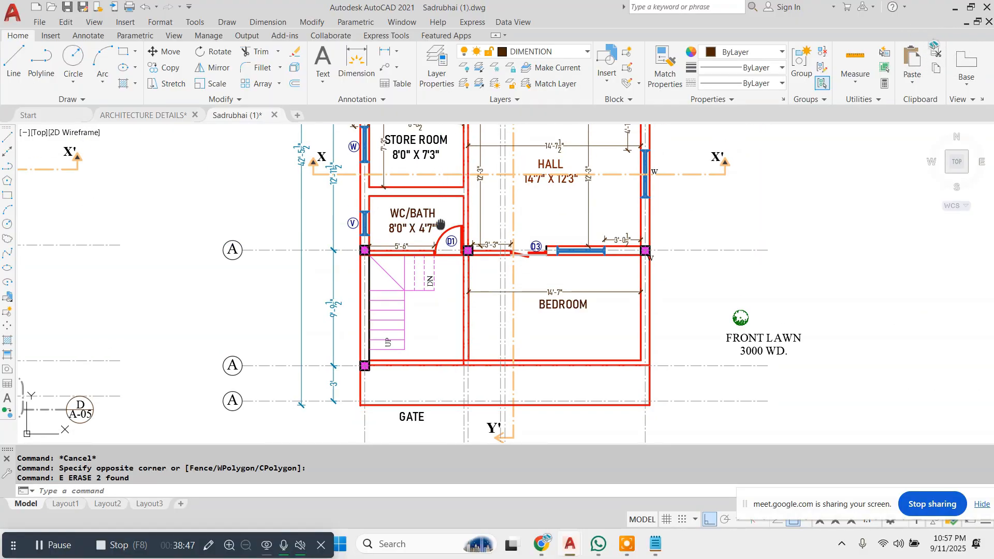